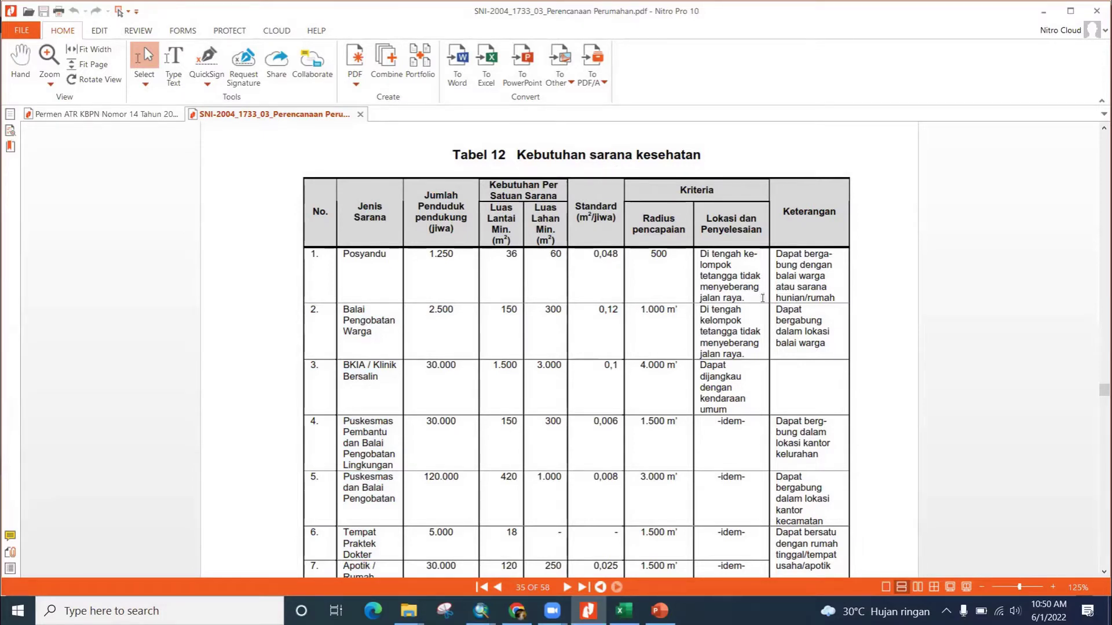
scroll(759, 300, "down", 1)
scroll(754, 302, "down", 1)
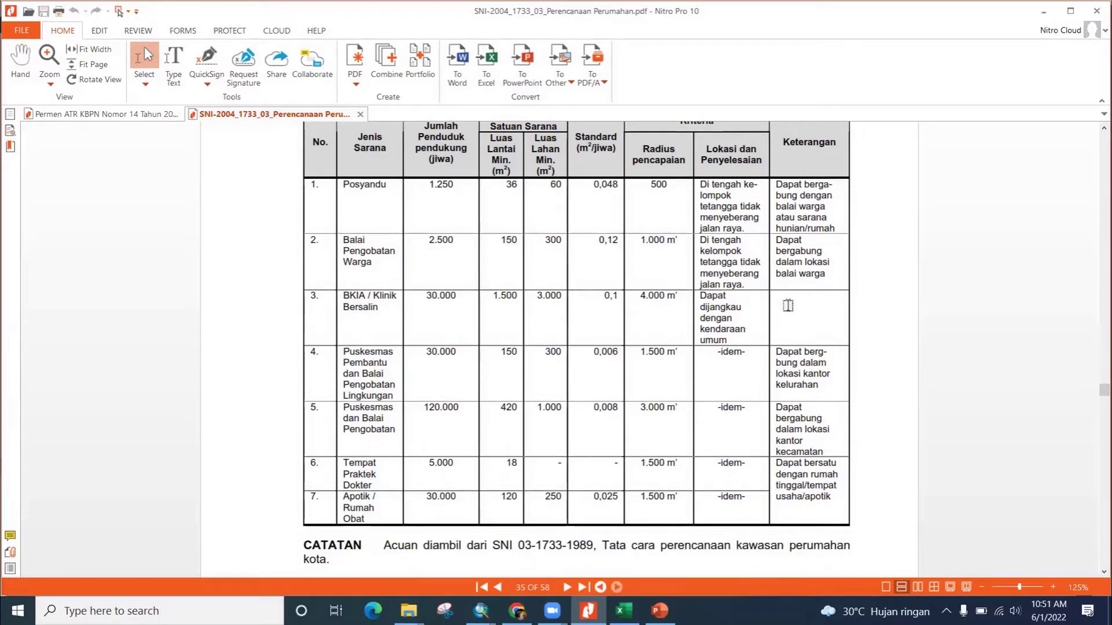
scroll(787, 305, "down", 1)
scroll(787, 305, "up", 5)
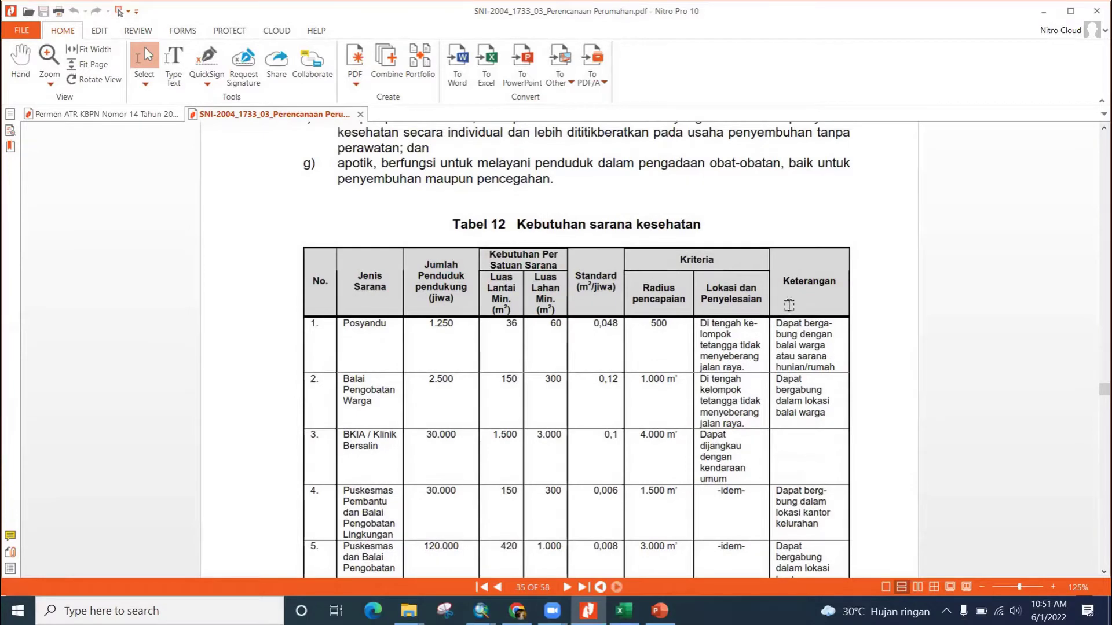
scroll(789, 306, "up", 15)
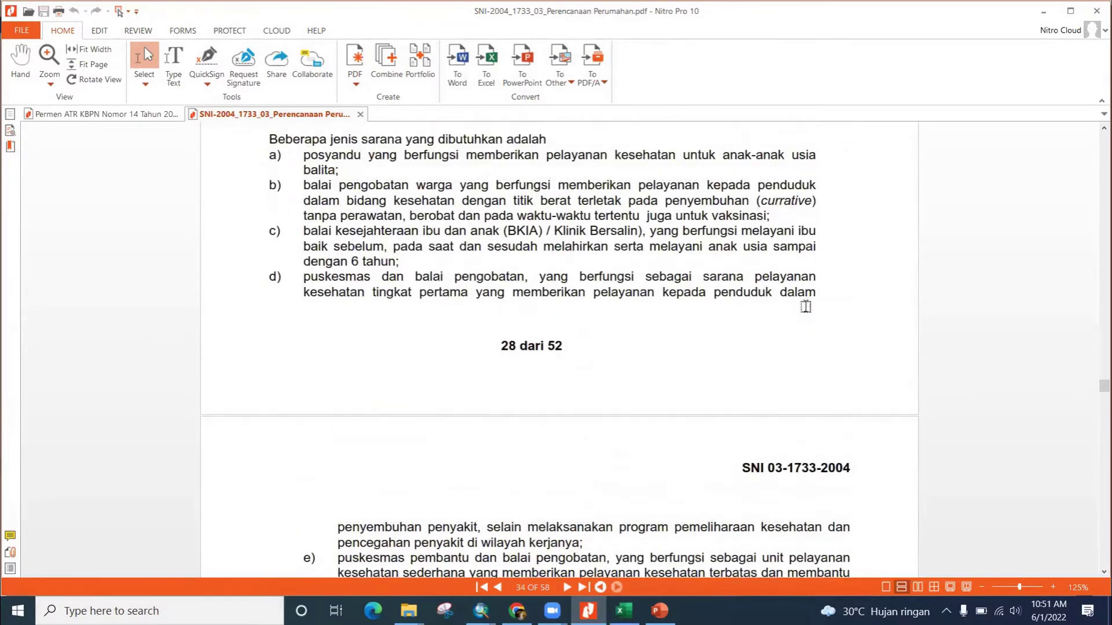
scroll(806, 306, "up", 15)
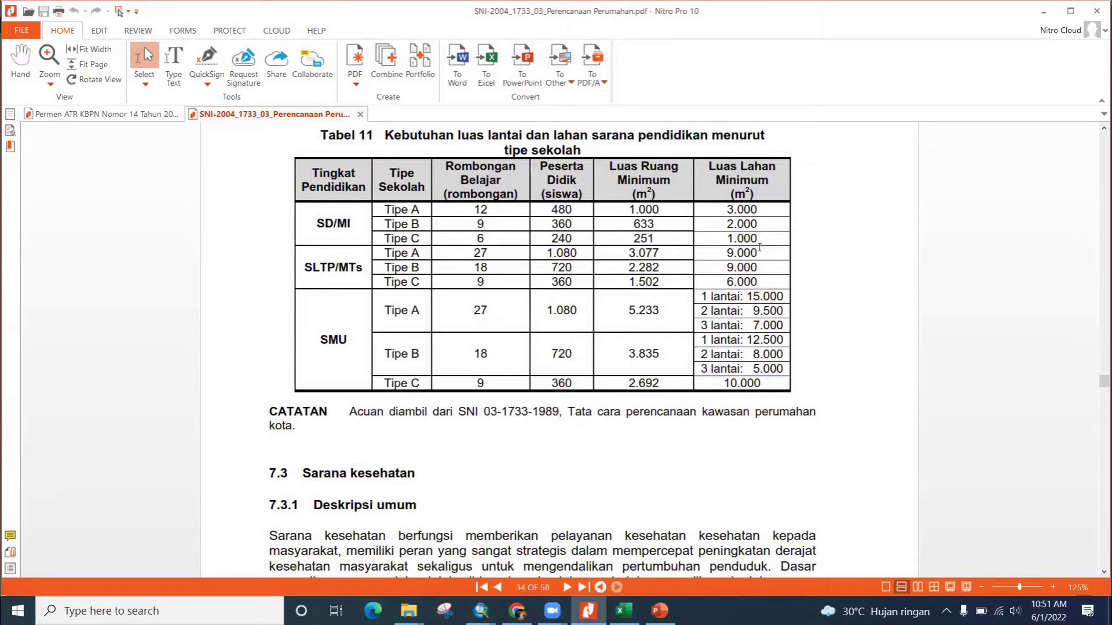
scroll(829, 341, "up", 15)
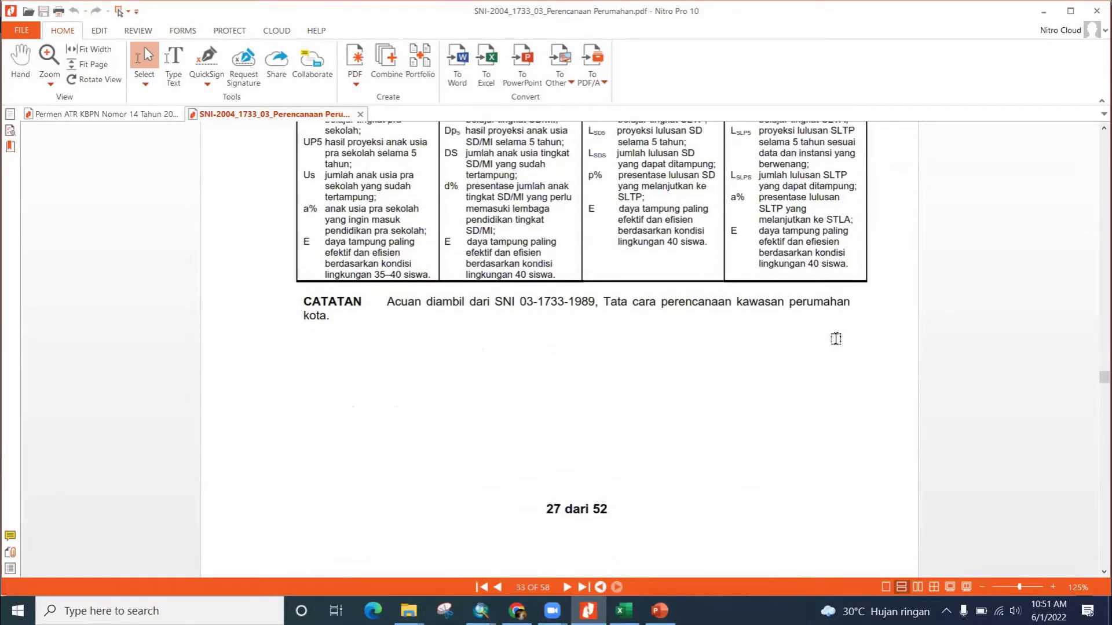
scroll(839, 340, "down", 7)
scroll(839, 340, "up", 8)
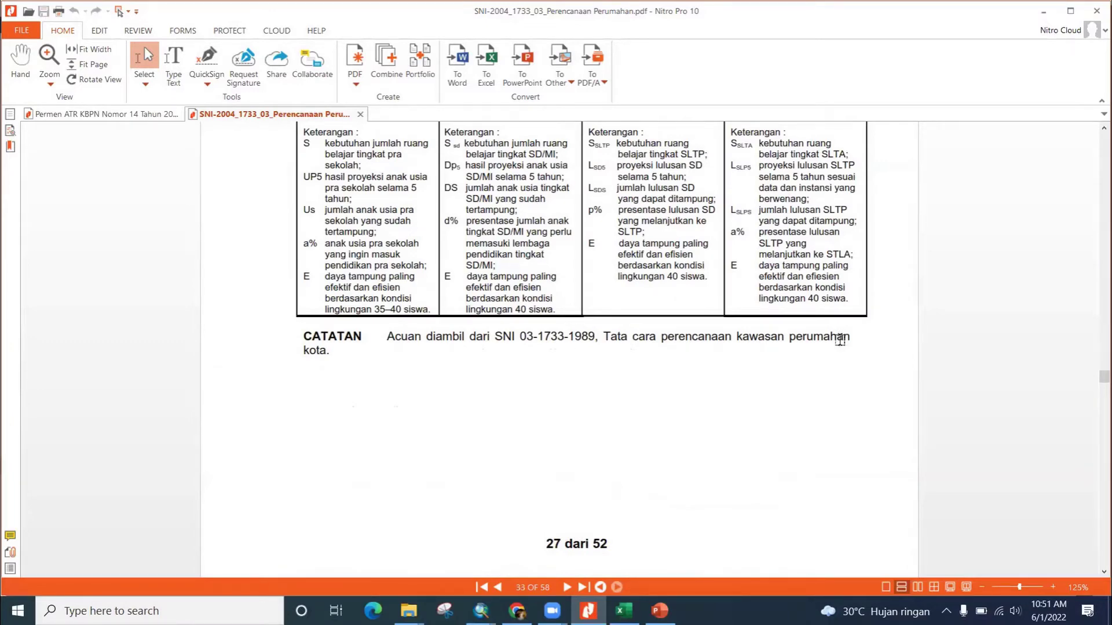
scroll(840, 340, "up", 10)
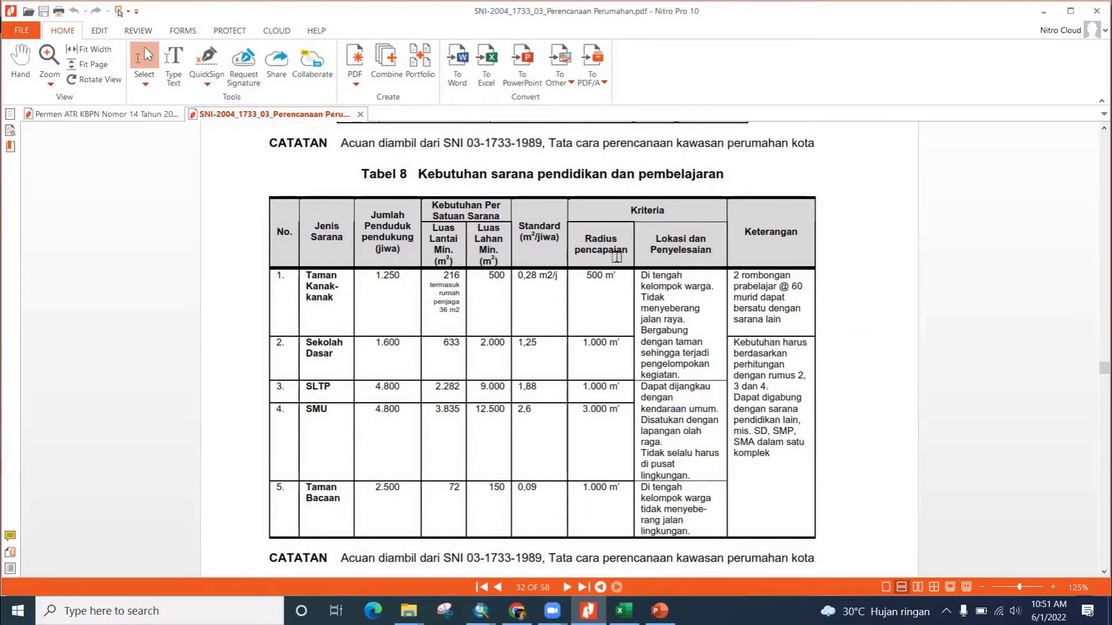
scroll(1064, 300, "up", 12)
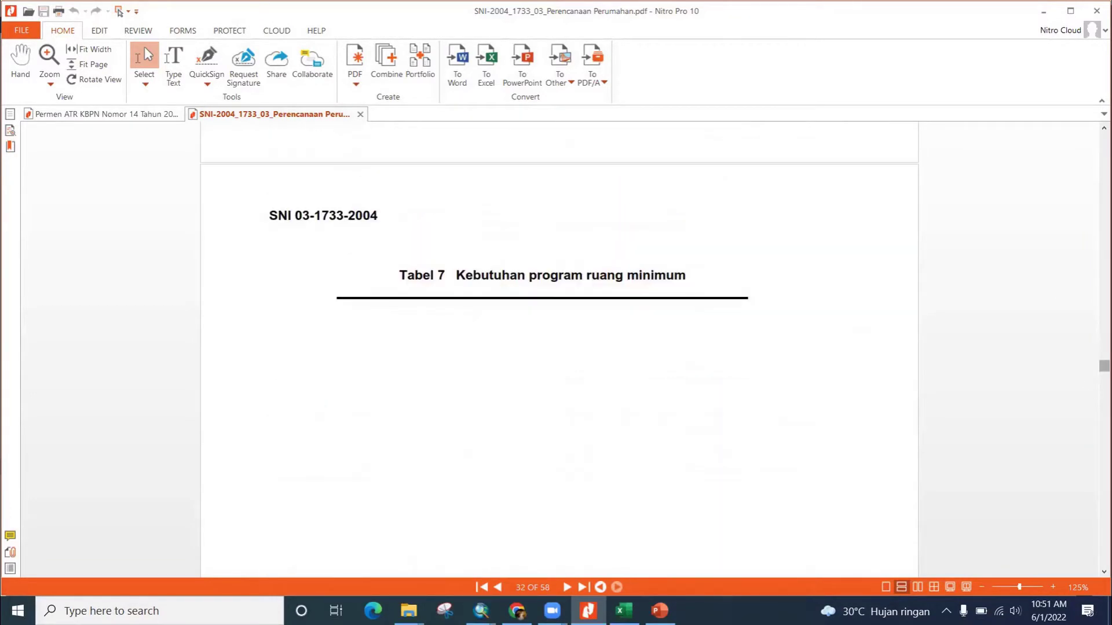
scroll(559, 349, "up", 12)
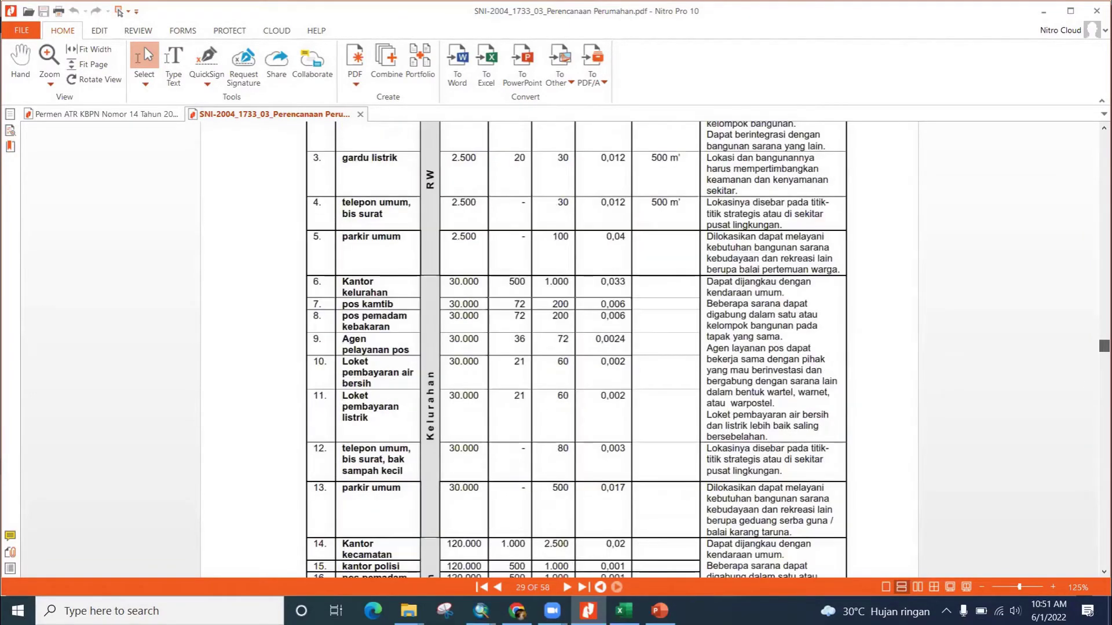
scroll(560, 350, "up", 15)
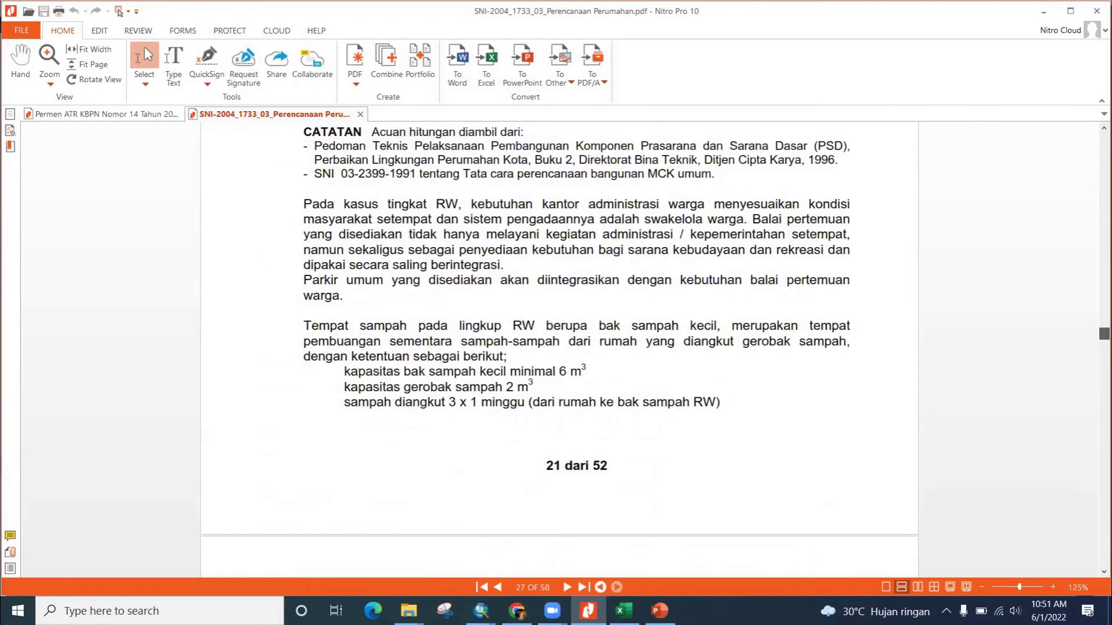
Step: Examine the Radius pencapaian values for Toko / Warung and Pertokoan in the trade facilities table on PDF page 39
scroll(559, 350, "down", 15)
scroll(602, 219, "down", 20)
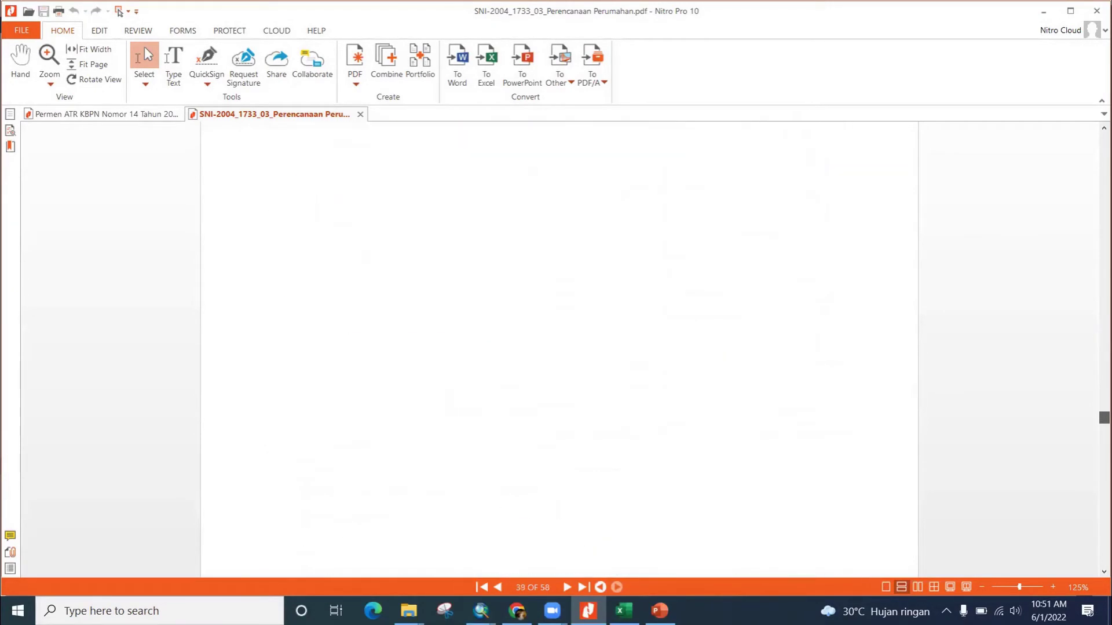
scroll(603, 219, "down", 1)
scroll(702, 210, "up", 1)
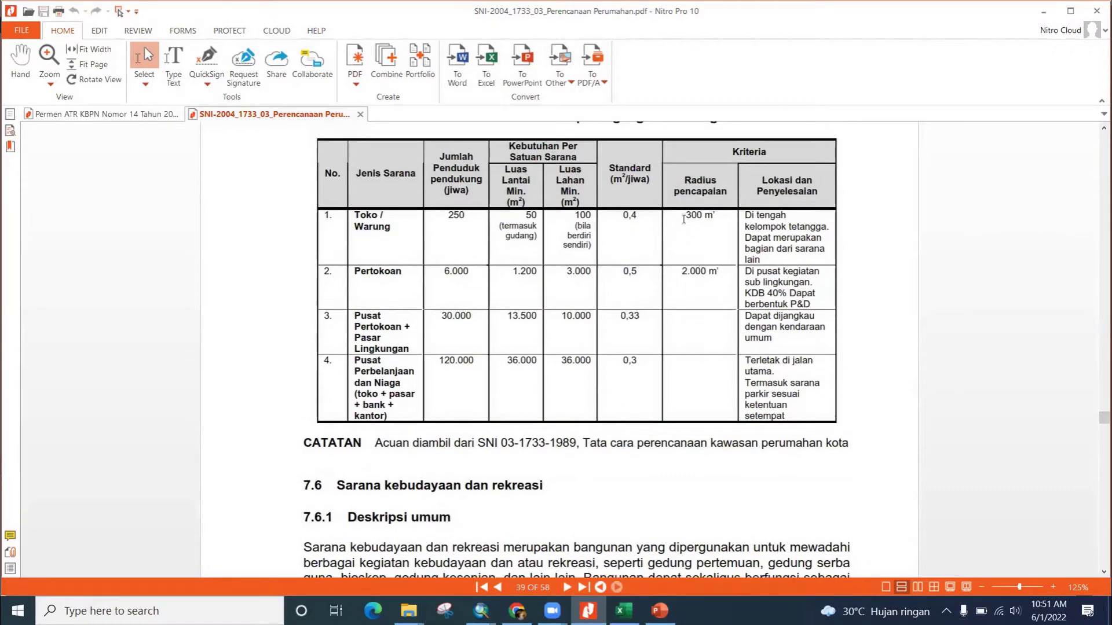
left_click_drag(683, 219, 699, 275)
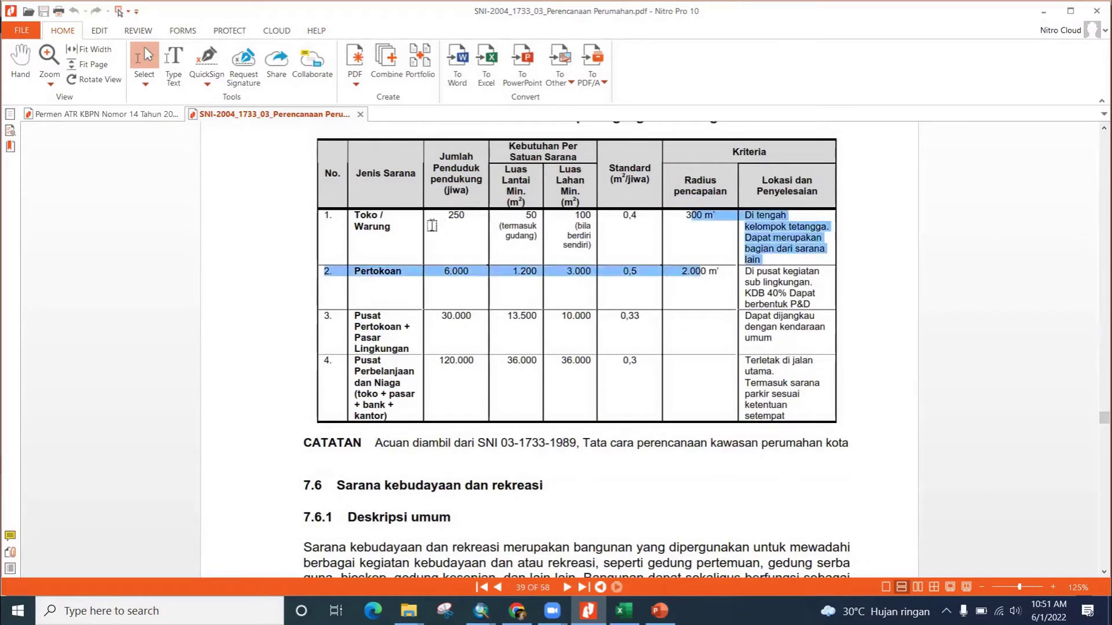
left_click(713, 222)
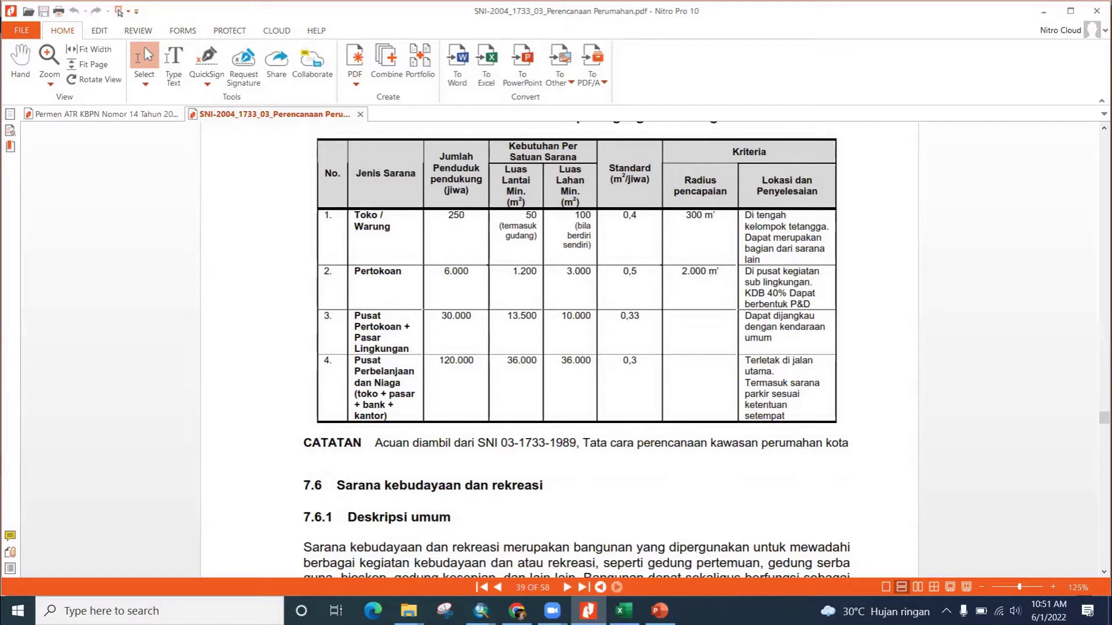
Step: Switch to the untitled ArcMap document and compare its Kawasan and Bangunan map with the radius standards in the PDF
mouse_move(481, 610)
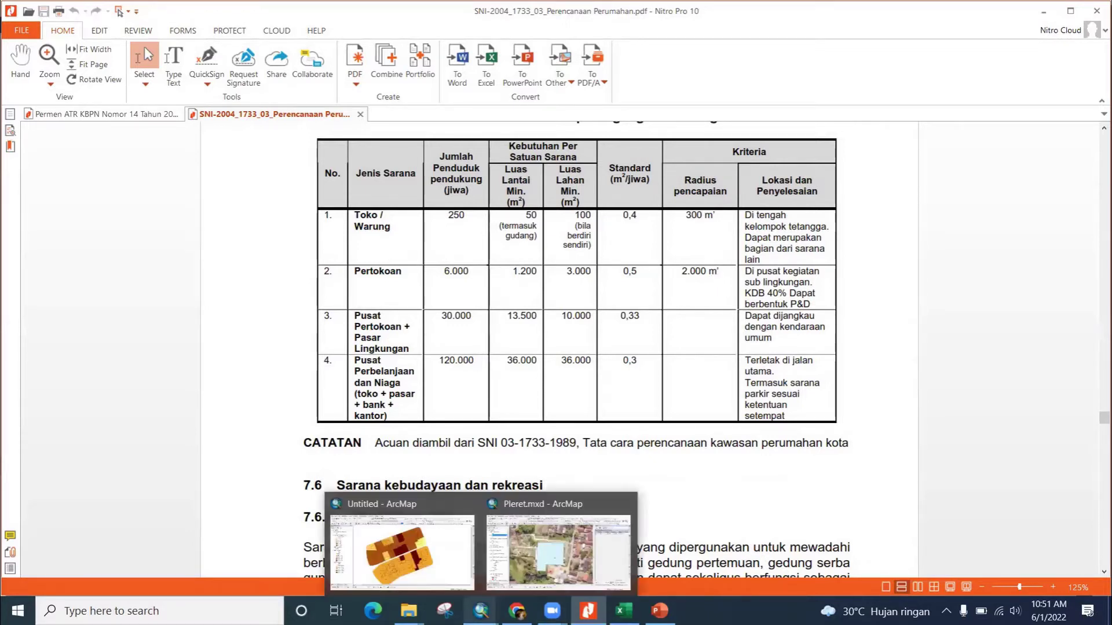
left_click(458, 565)
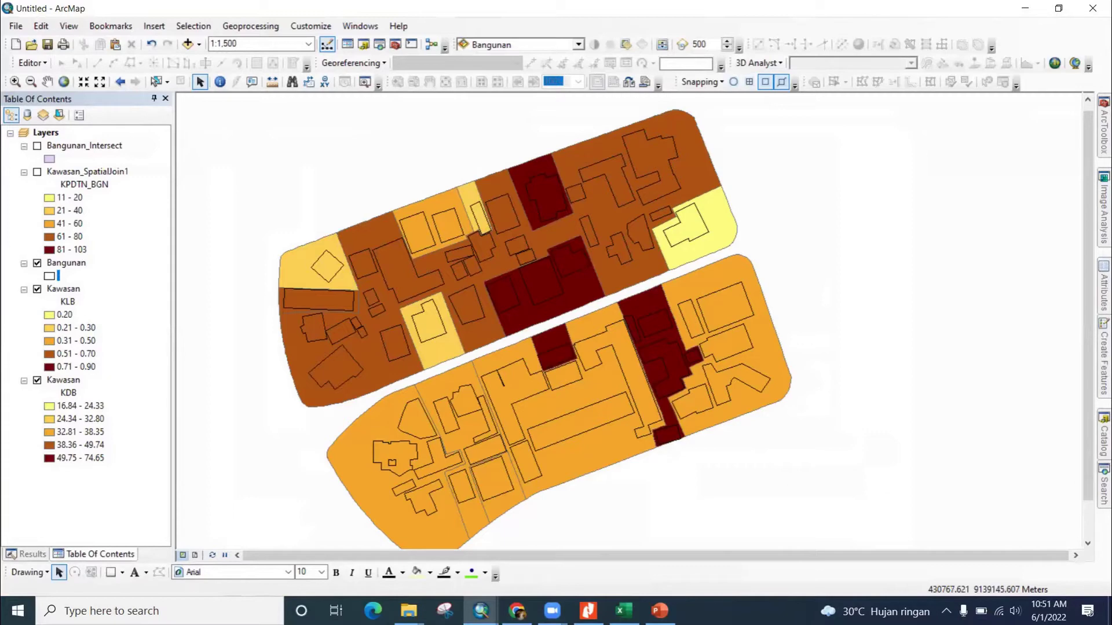
left_click(624, 611)
key("alt+Tab")
scroll(602, 330, "up", 1)
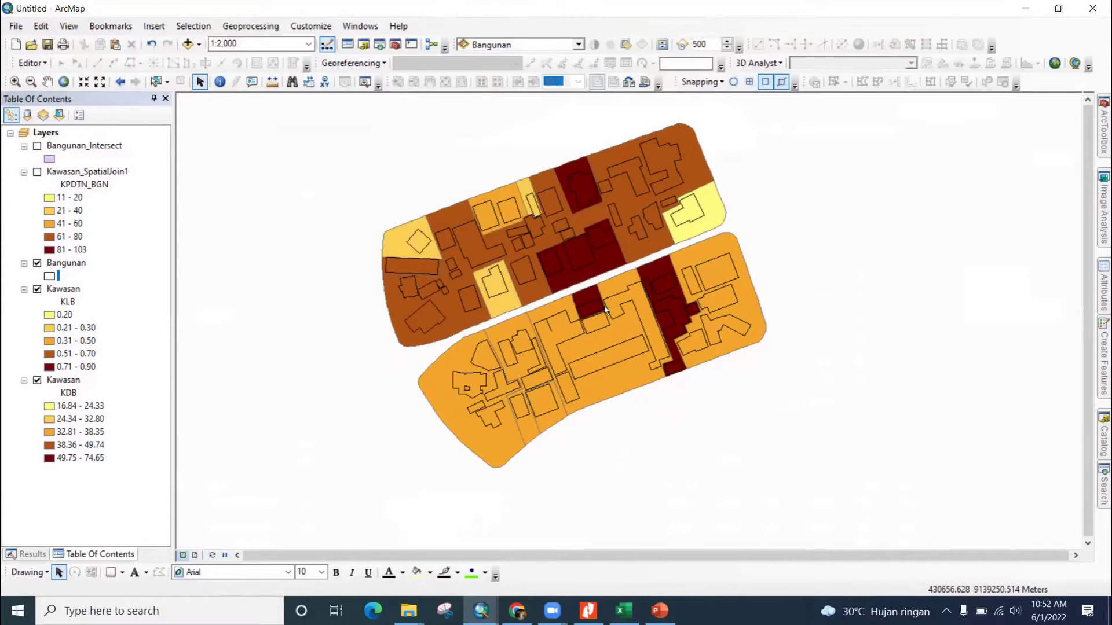
left_click(588, 611)
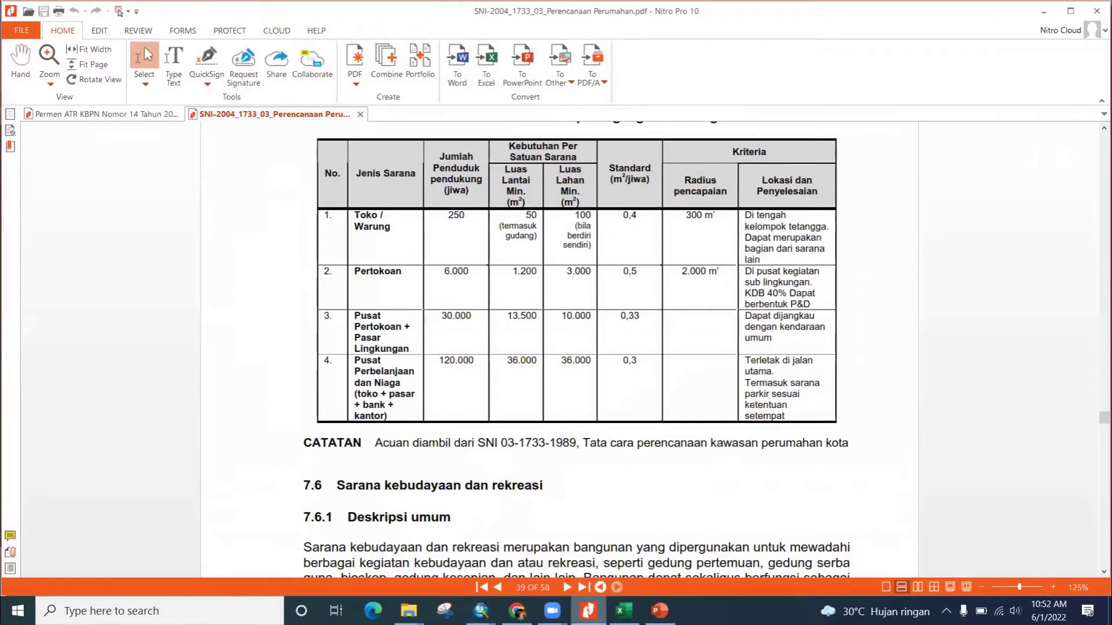
left_click(588, 611)
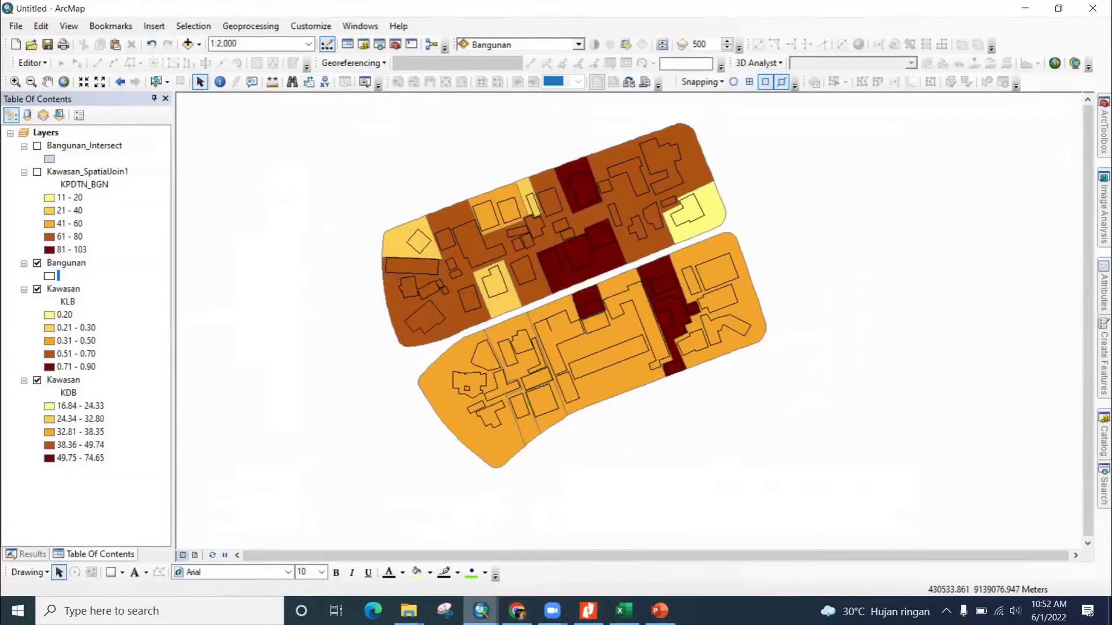
Step: Switch to the Pleret.mxd document in ArcMap and zoom to the extent of the Hasil_Survey layer
mouse_move(481, 611)
left_click(544, 557)
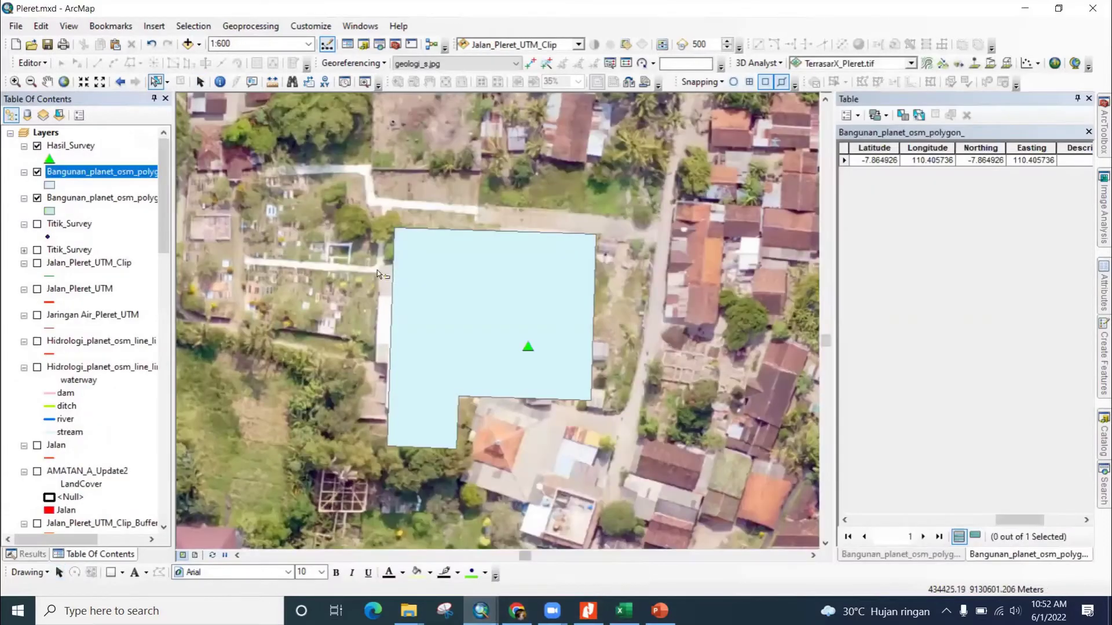
left_click(62, 147)
right_click(62, 147)
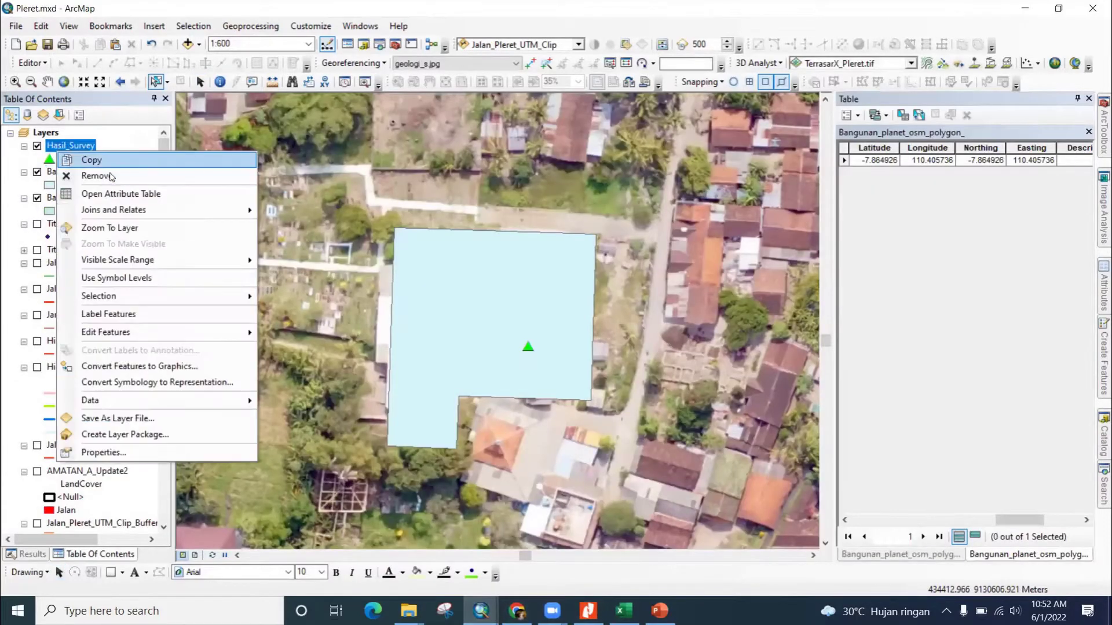
left_click(119, 227)
Step: Hide the two Bangunan_planet_osm_polygon layers and the Orthomosaic_Pleret image so only the survey points remain displayed
left_click(37, 172)
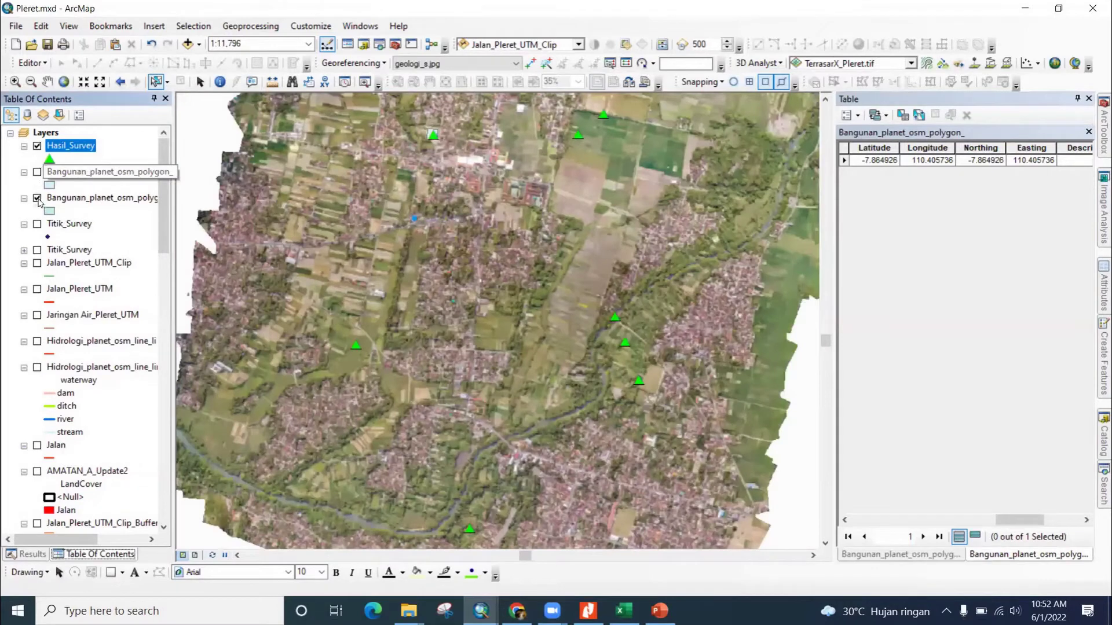
left_click(37, 198)
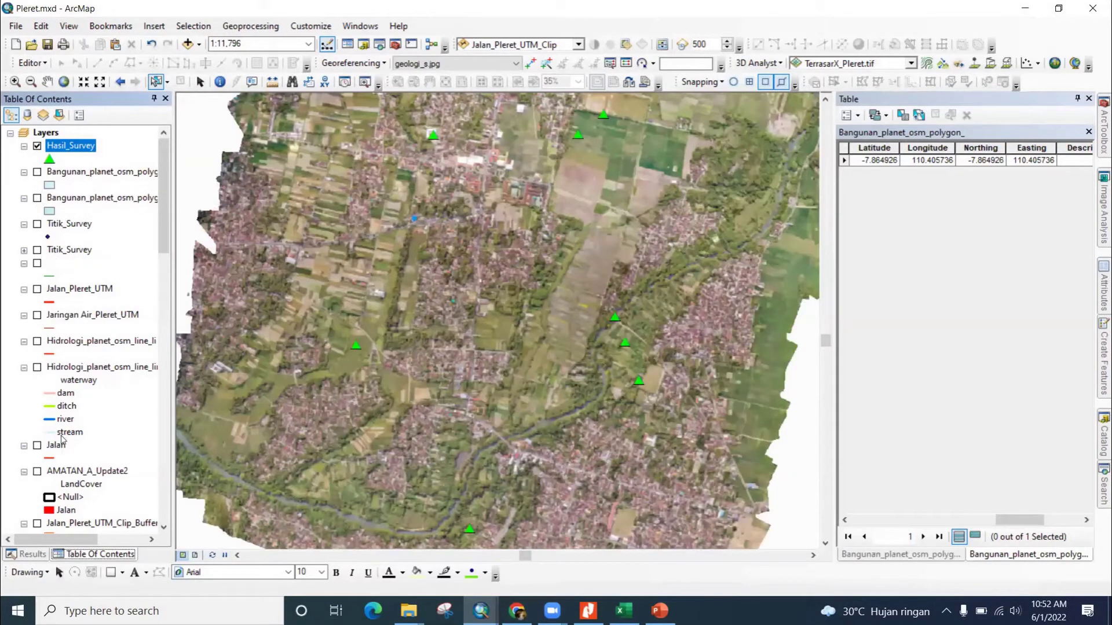
scroll(81, 425, "down", 10)
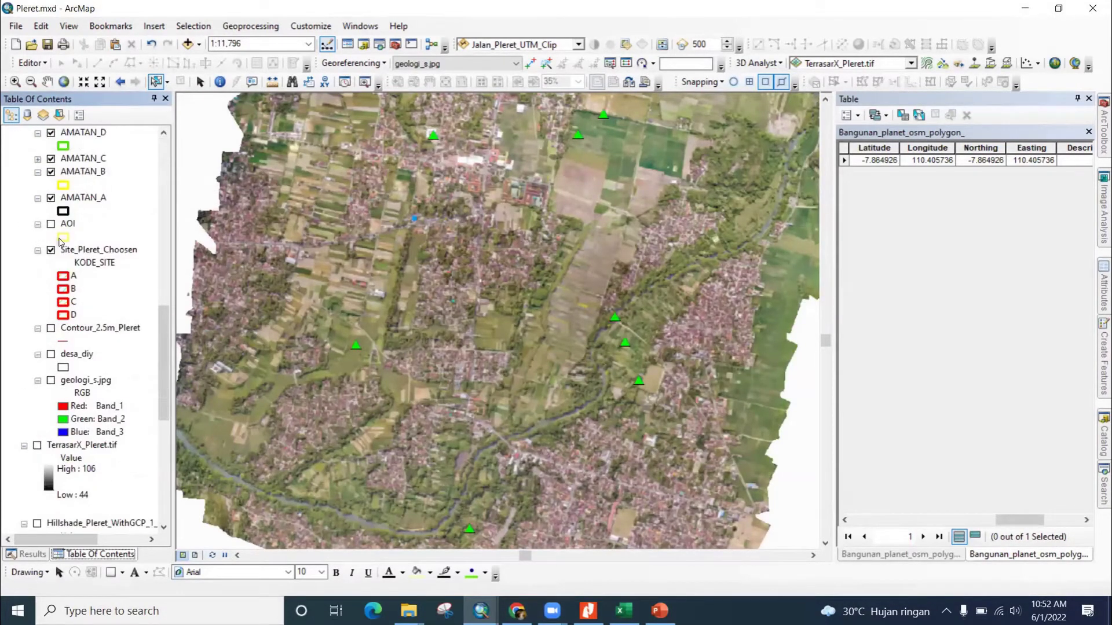
scroll(69, 417, "up", 2)
scroll(52, 428, "down", 7)
left_click(36, 445)
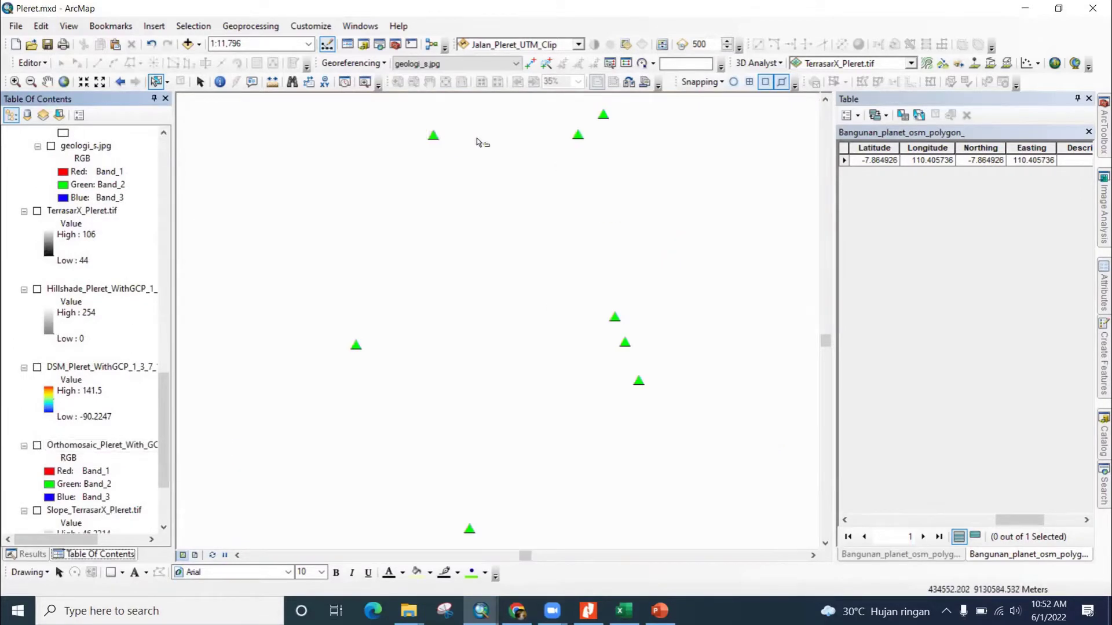
Step: Open the attribute table of the Hasil_Survey layer, undock its window and maximize it
left_click_drag(164, 429, 107, 150)
right_click(62, 149)
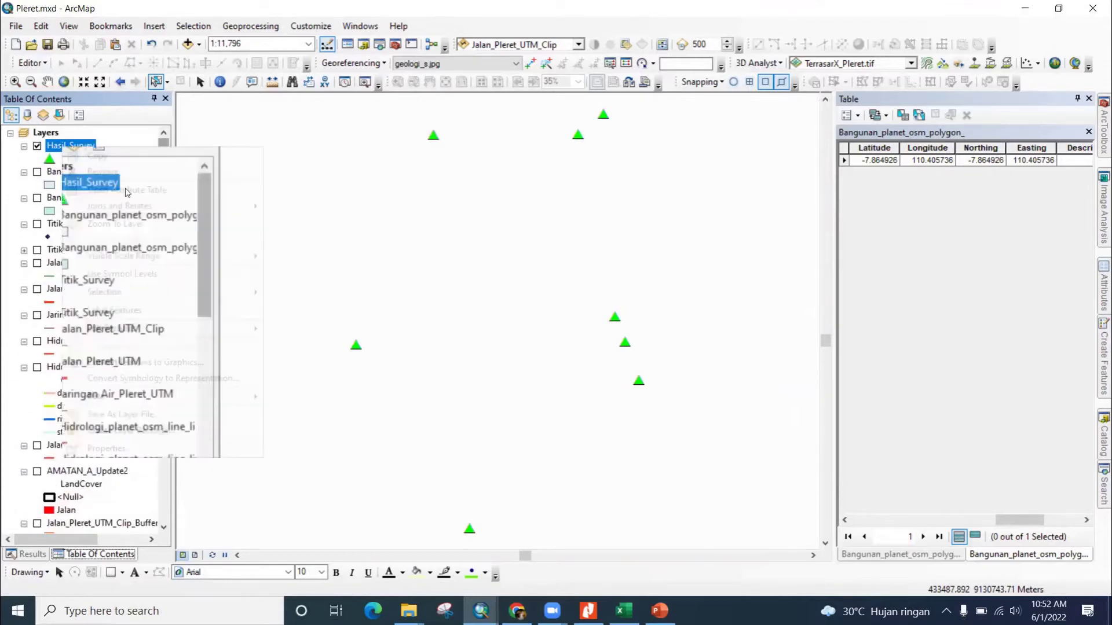
left_click(93, 181)
left_click_drag(998, 103, 550, 82)
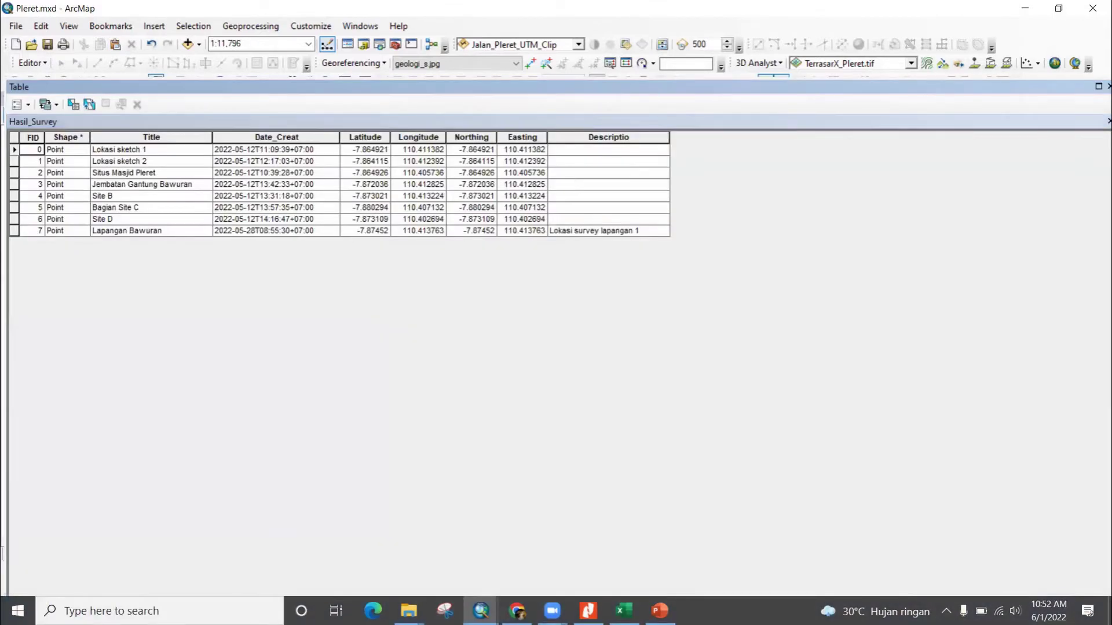
double_click(127, 86)
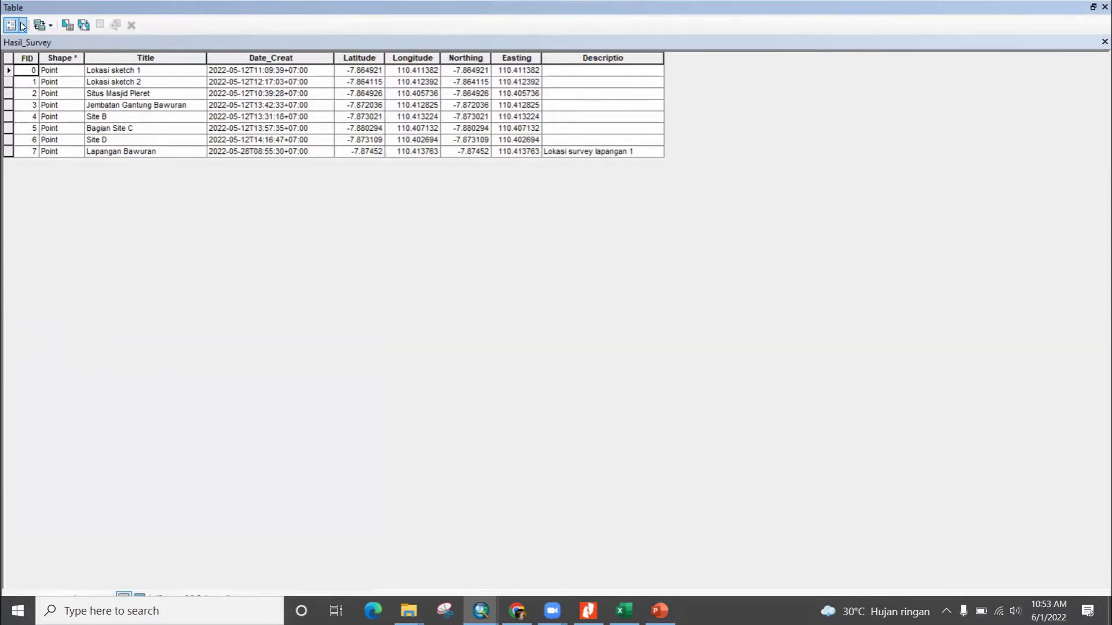
Step: Add a field named Radius of type Double to the Hasil_Survey attribute table
left_click(21, 26)
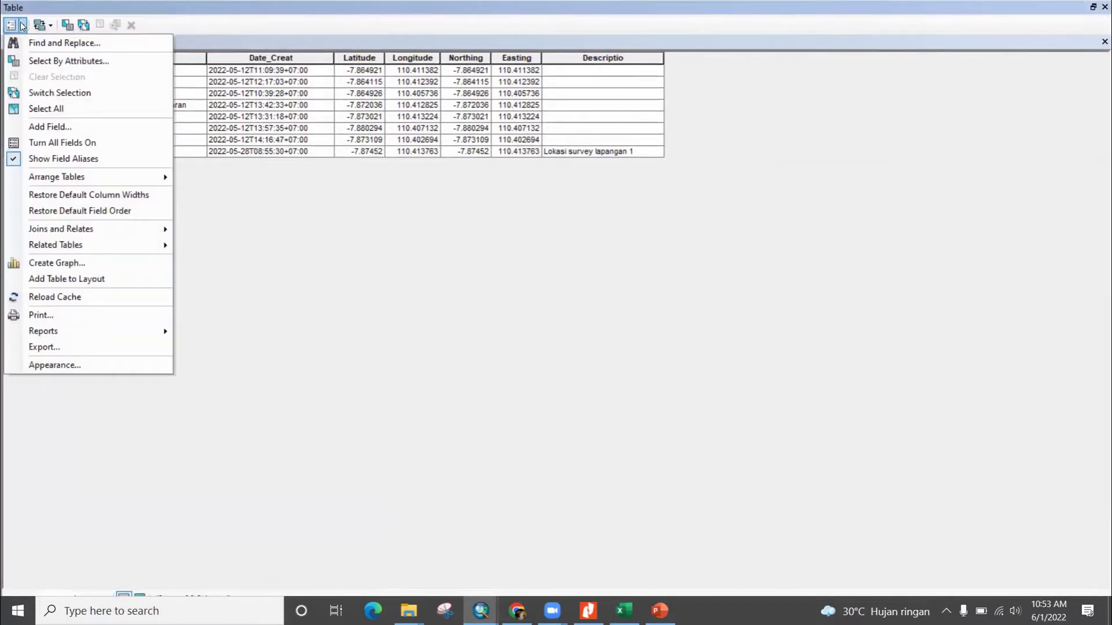
left_click(69, 126)
type("Radius")
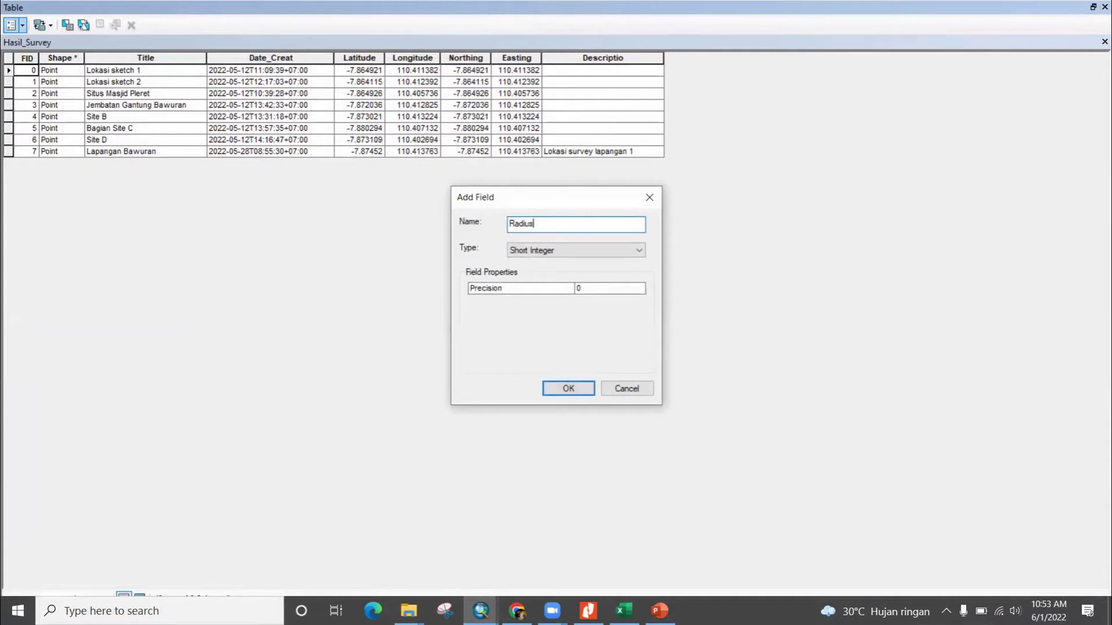
left_click(610, 250)
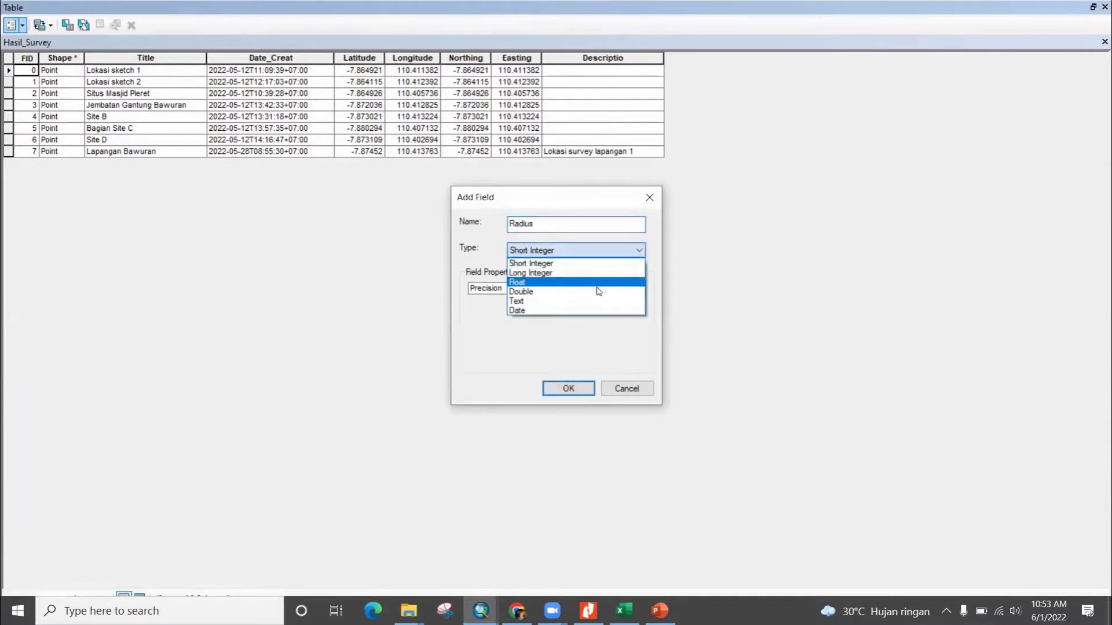
left_click(597, 292)
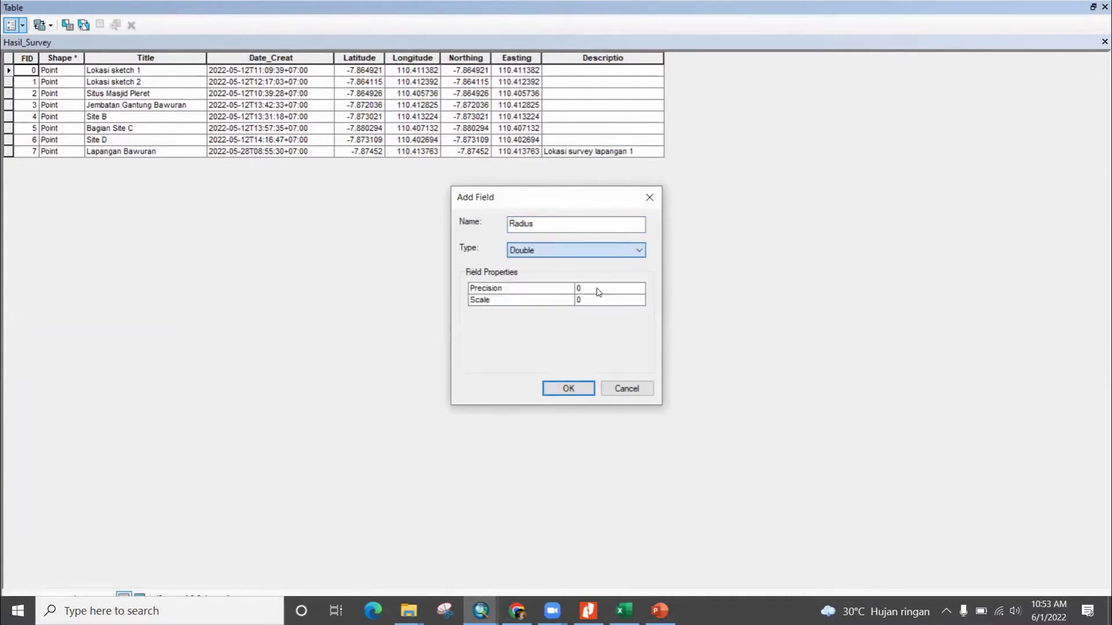
left_click(568, 389)
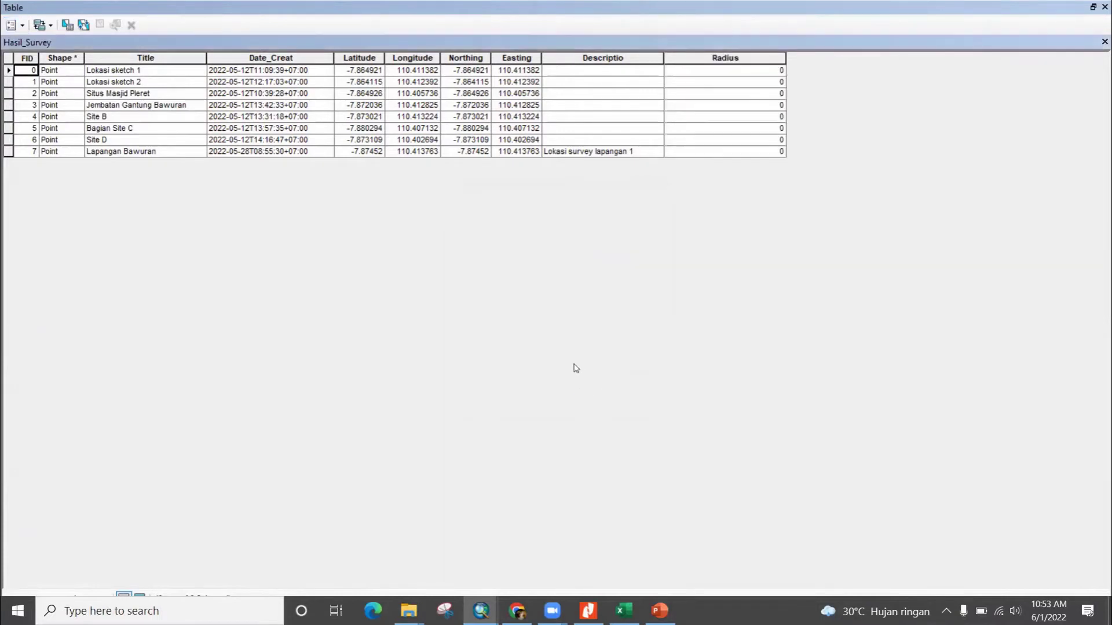
Step: Switch to the SNI-2004_1733_03 PDF in Nitro Pro, highlight Posyandu's Radius pencapaian in the page 35 facilities table, and return to ArcMap's attribute table
left_click(757, 70)
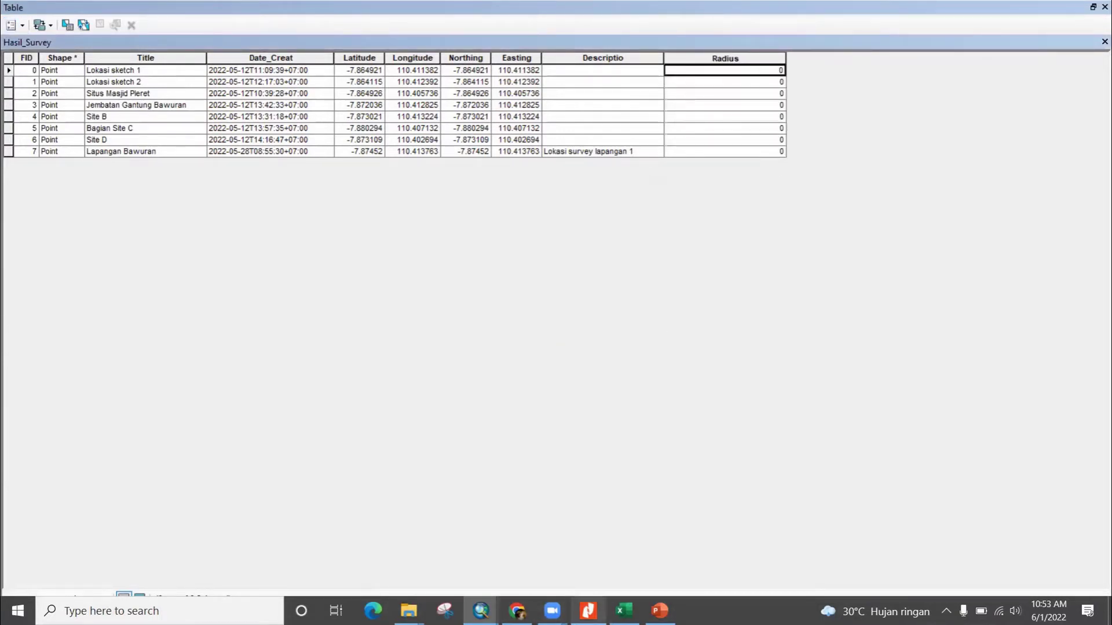
left_click(587, 610)
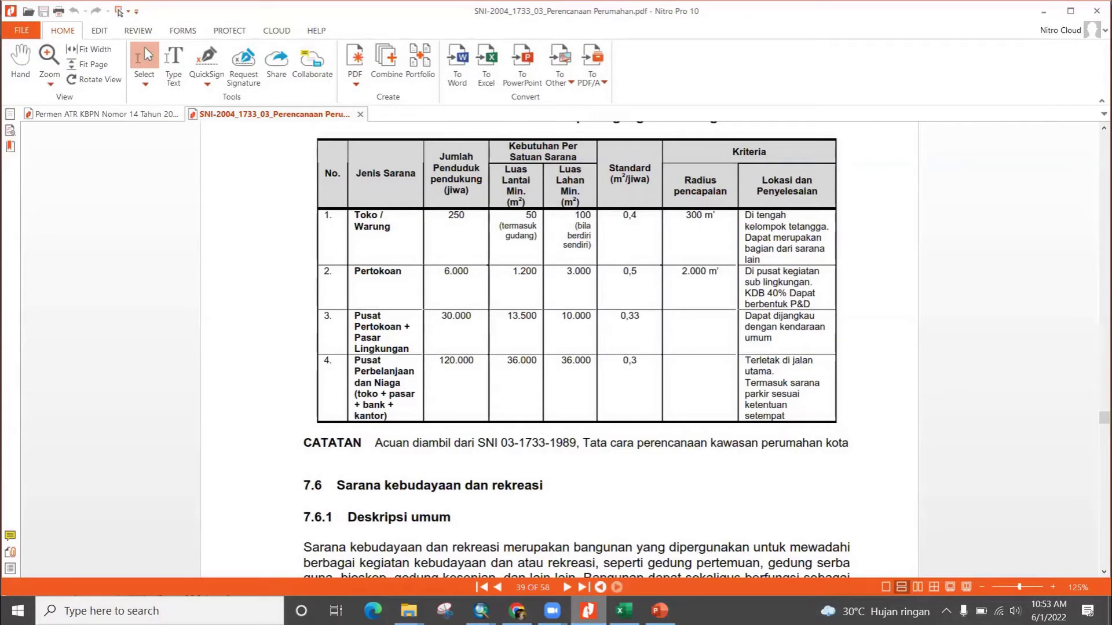
key("alt+Tab")
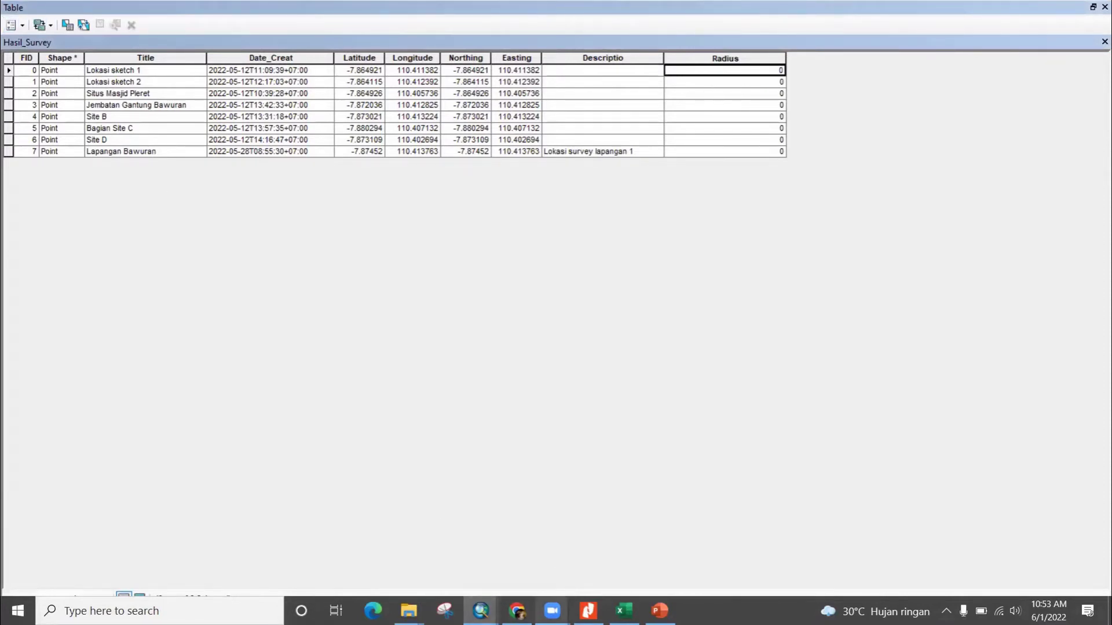
left_click(588, 611)
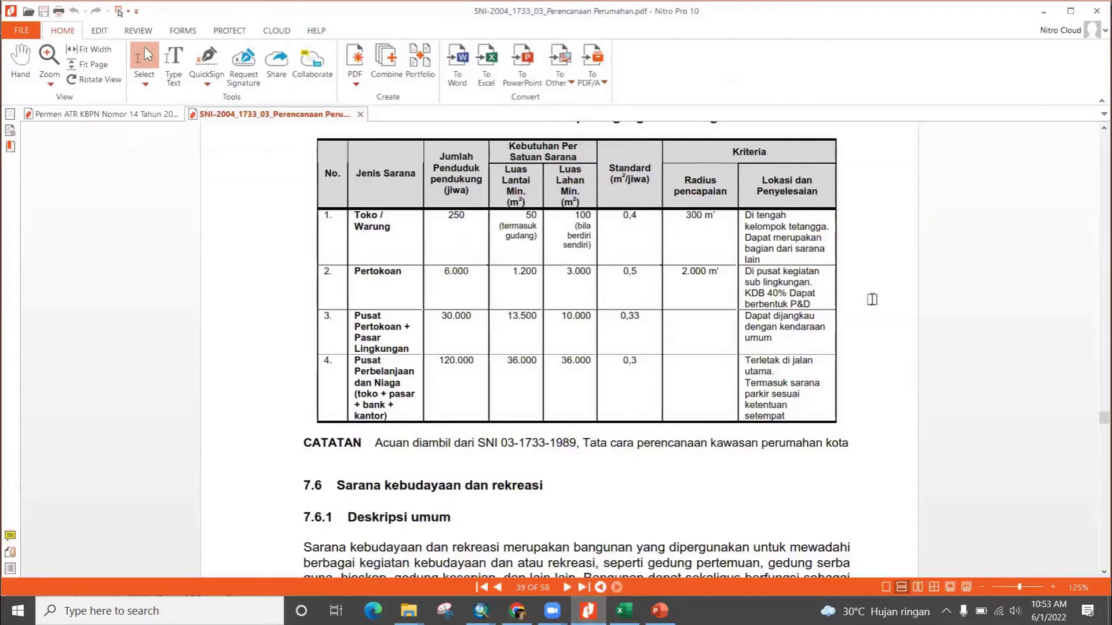
left_click_drag(1105, 418, 1104, 391)
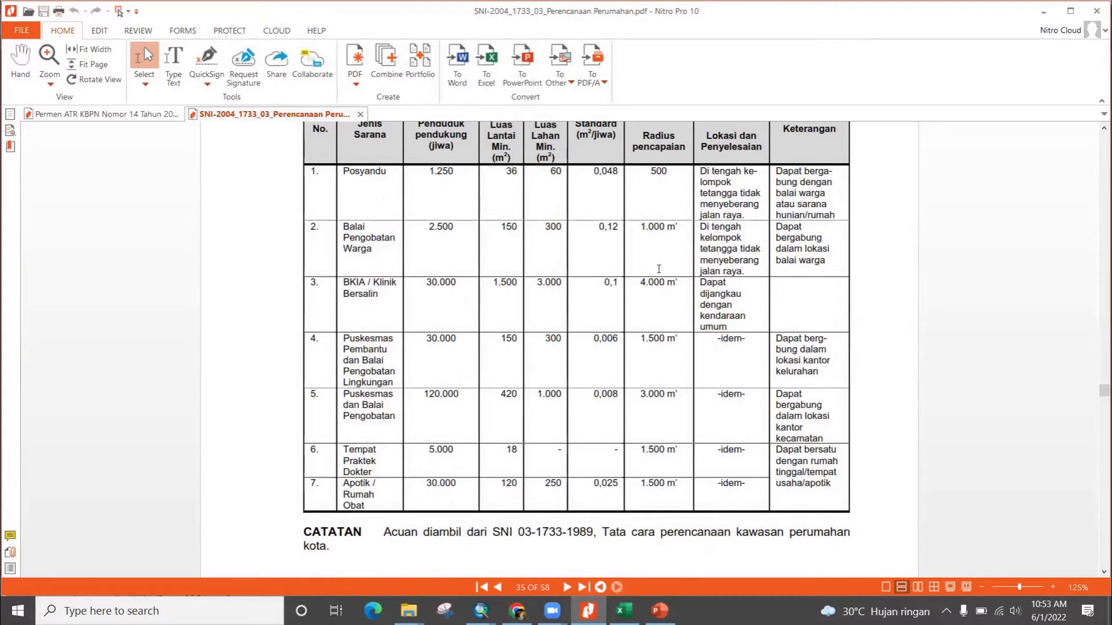
double_click(655, 171)
left_click(657, 192)
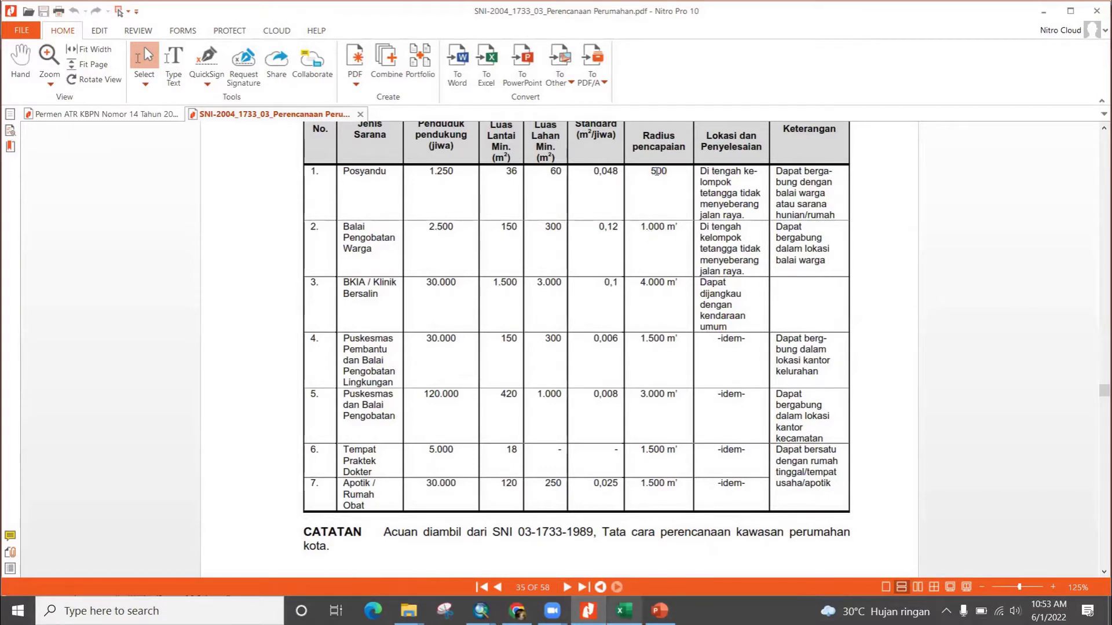
left_click_drag(650, 168, 668, 172)
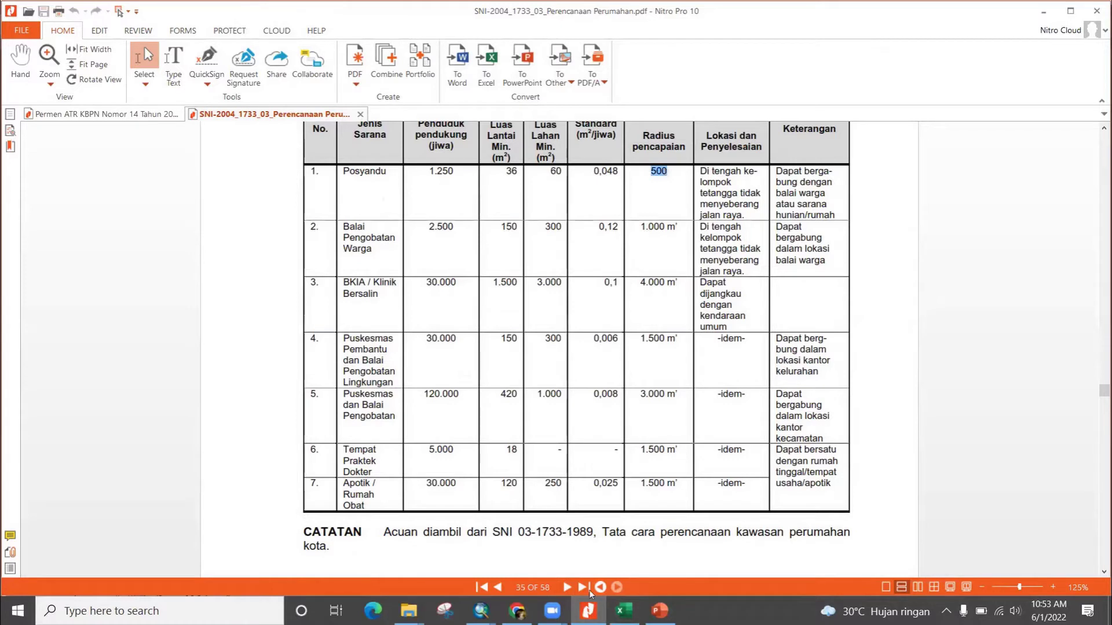
mouse_move(478, 604)
left_click(566, 570)
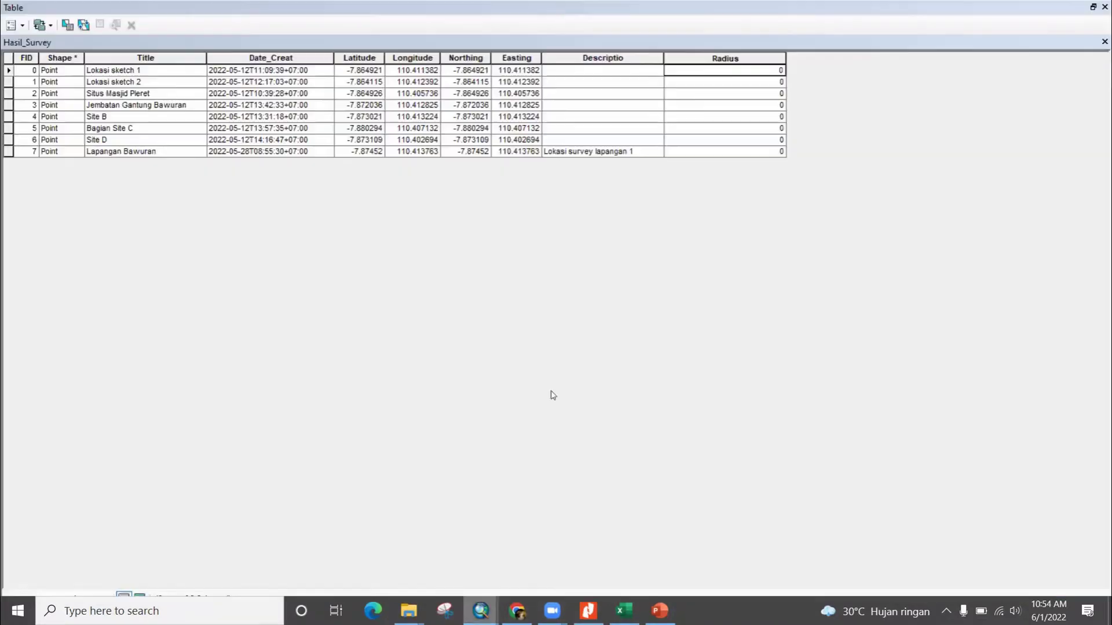
Step: Leave the attribute table and start an edit session on the Hasil_Survey layer
left_click(22, 25)
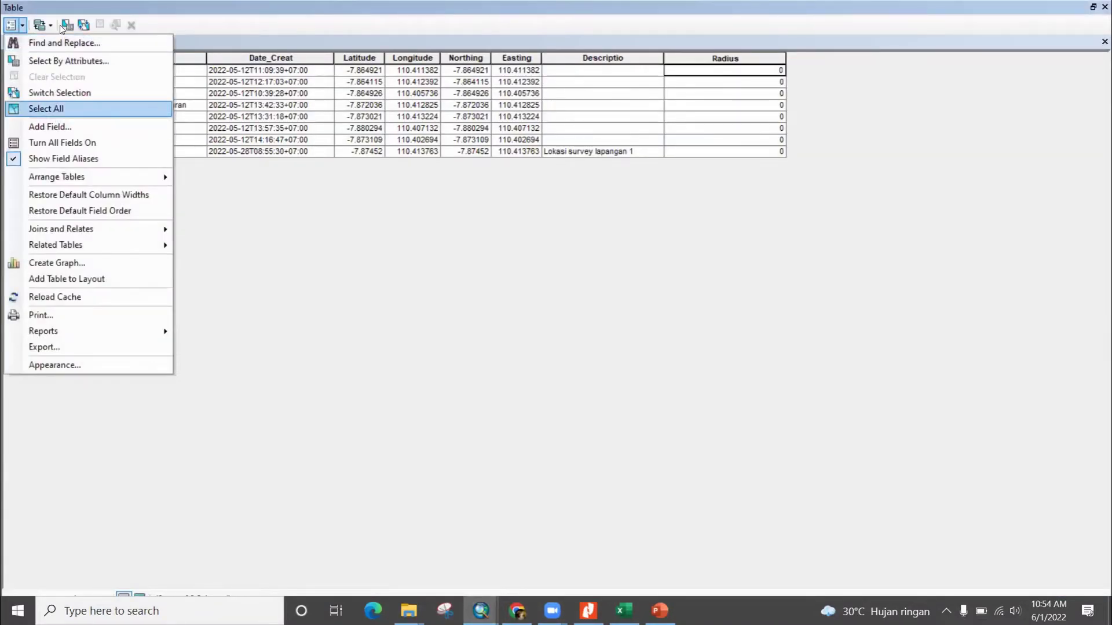
left_click(195, 18)
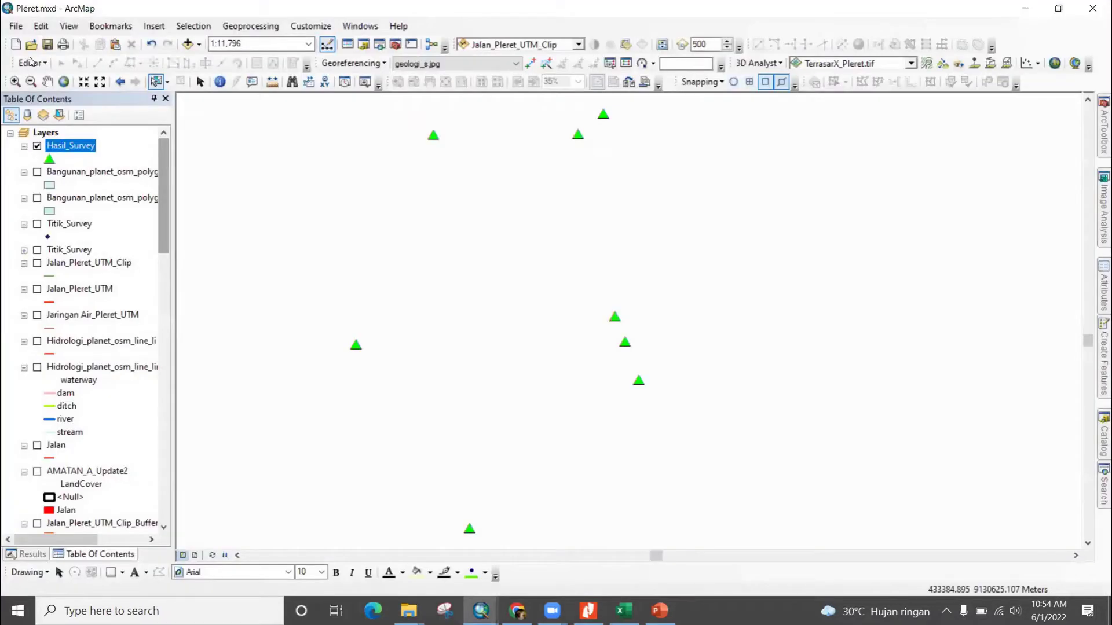
left_click(33, 63)
left_click(64, 79)
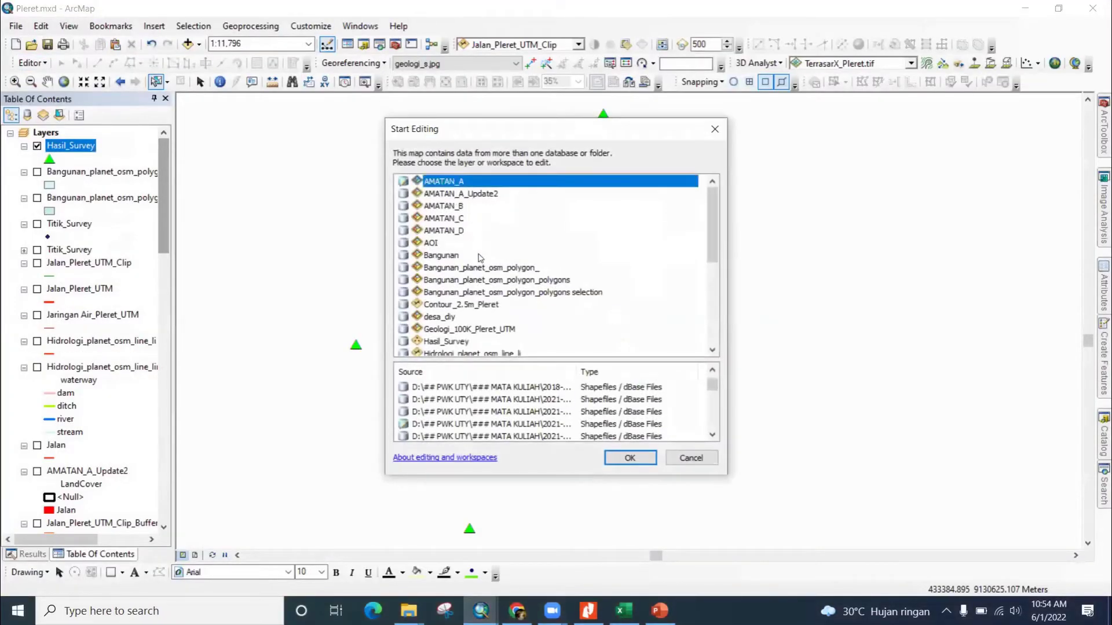
scroll(463, 232, "down", 5)
scroll(442, 324, "up", 5)
scroll(469, 255, "down", 2)
scroll(470, 255, "down", 3)
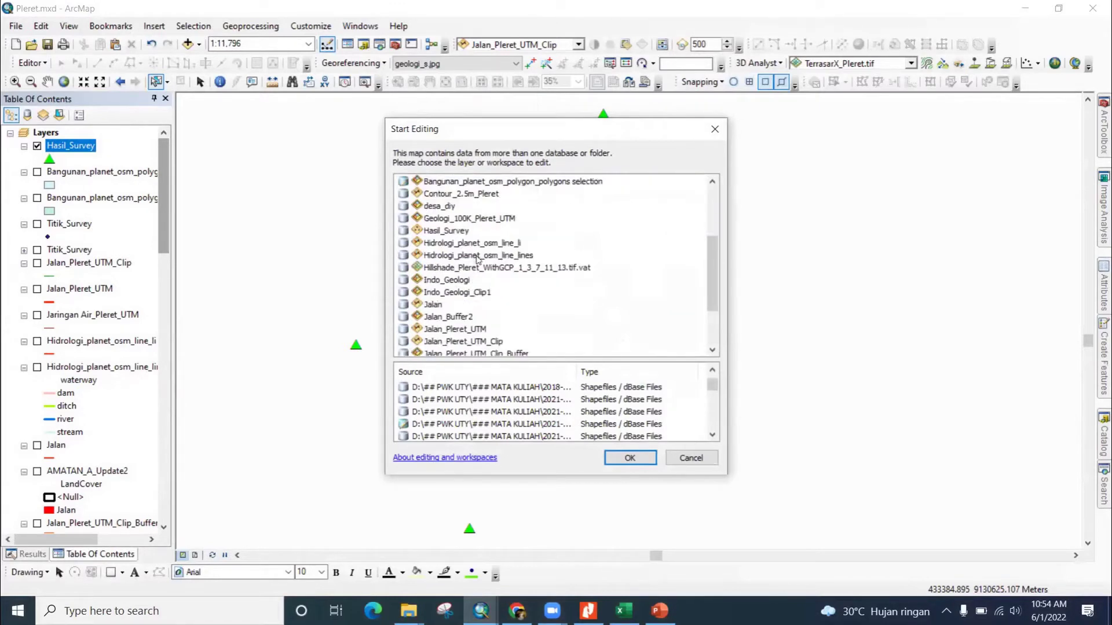
left_click(450, 342)
left_click(617, 459)
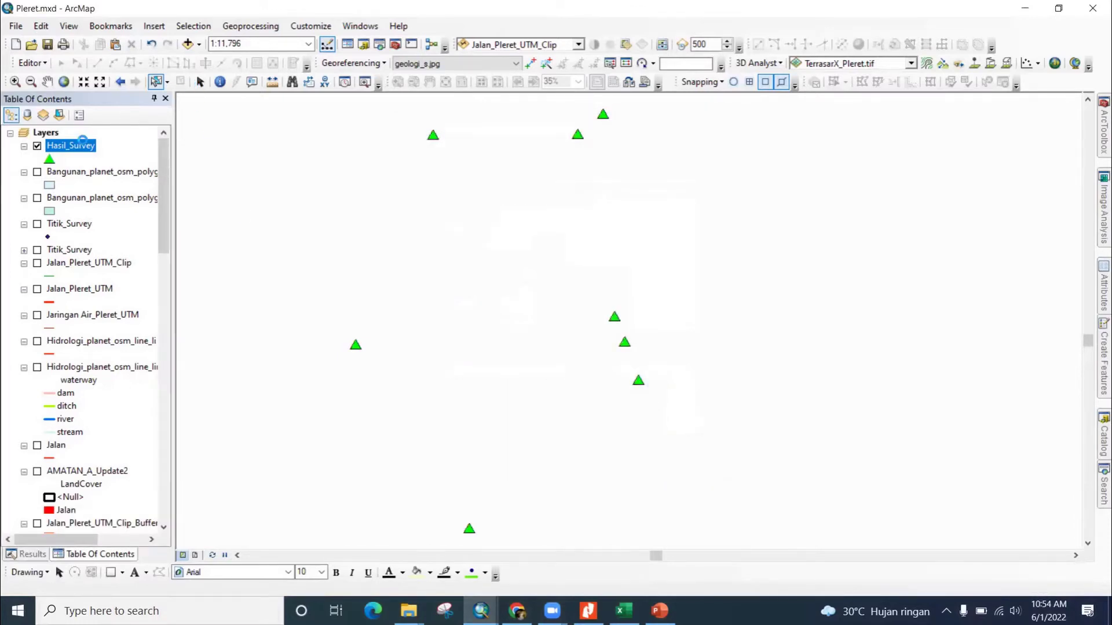
left_click(633, 459)
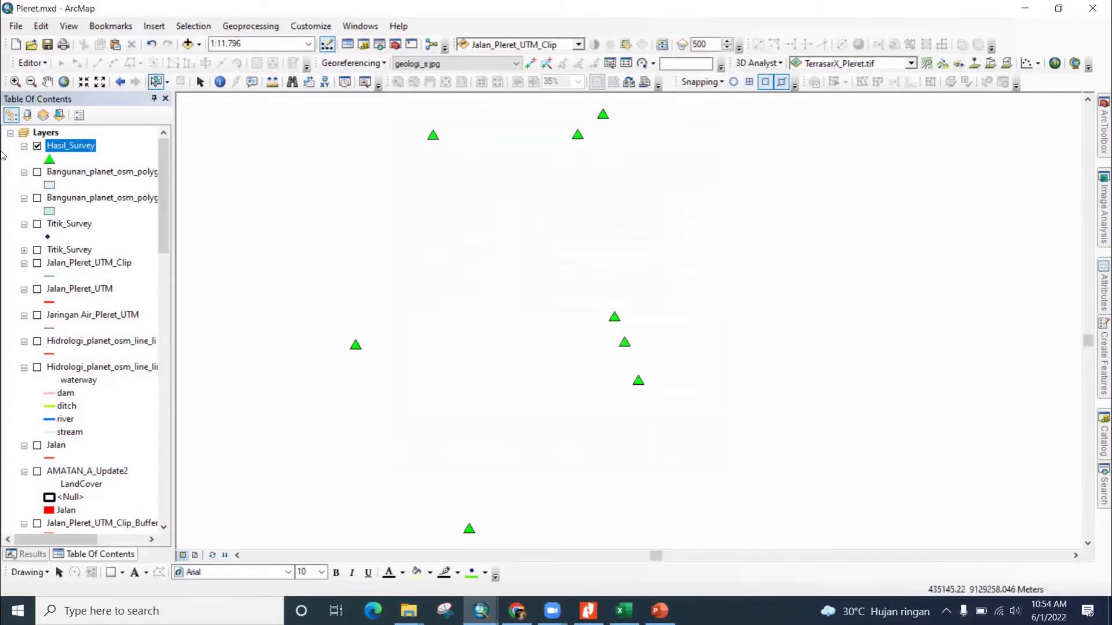
Step: Open the Hasil_Survey attribute table and set the Radius of Lokasi sketch 1 to 300
right_click(74, 148)
left_click(124, 186)
left_click(705, 72)
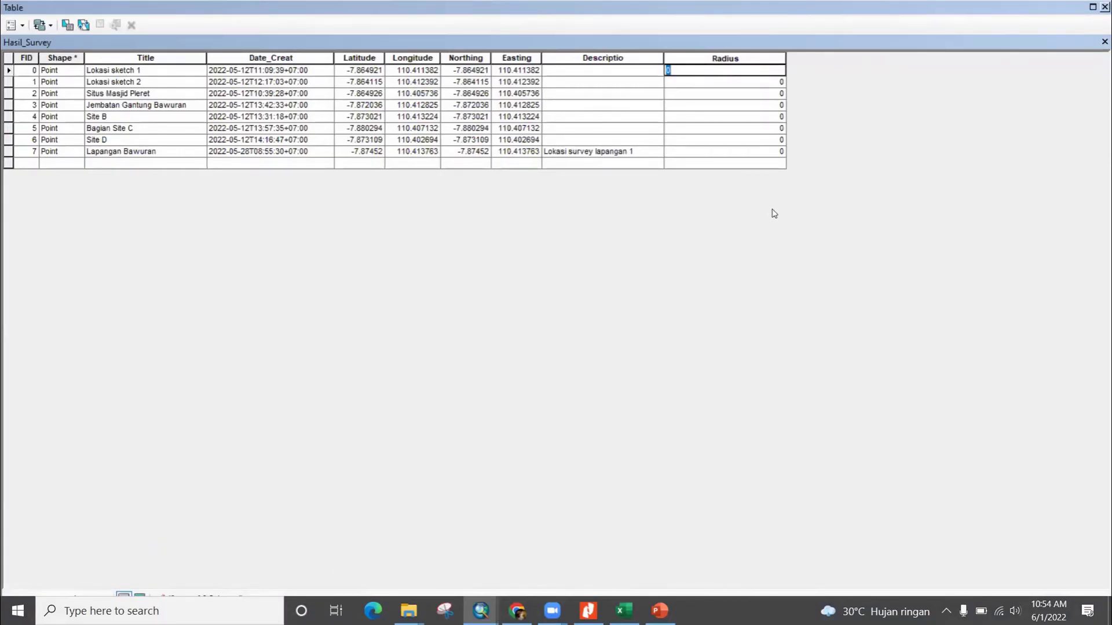
type("300")
key("Return")
Step: Set the Radius of Lokasi sketch 2 to 500 and of Situs Masjid Pleret to 1000
type("100")
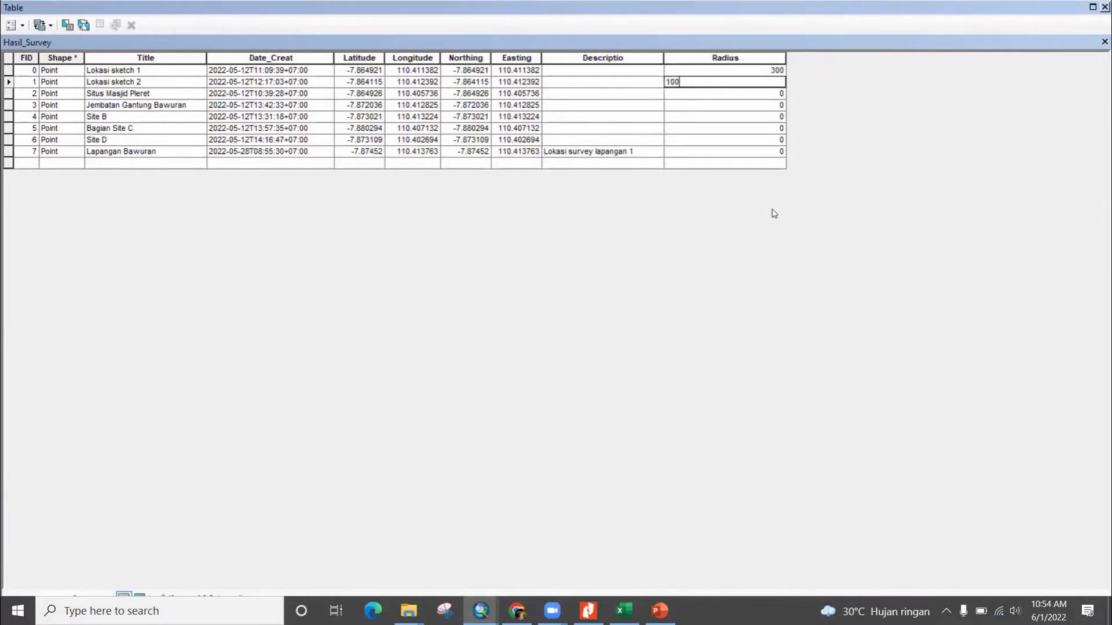
key("BackSpace")
key("BackSpace")
key("BackSpace")
type("500")
key("Return")
type("1000")
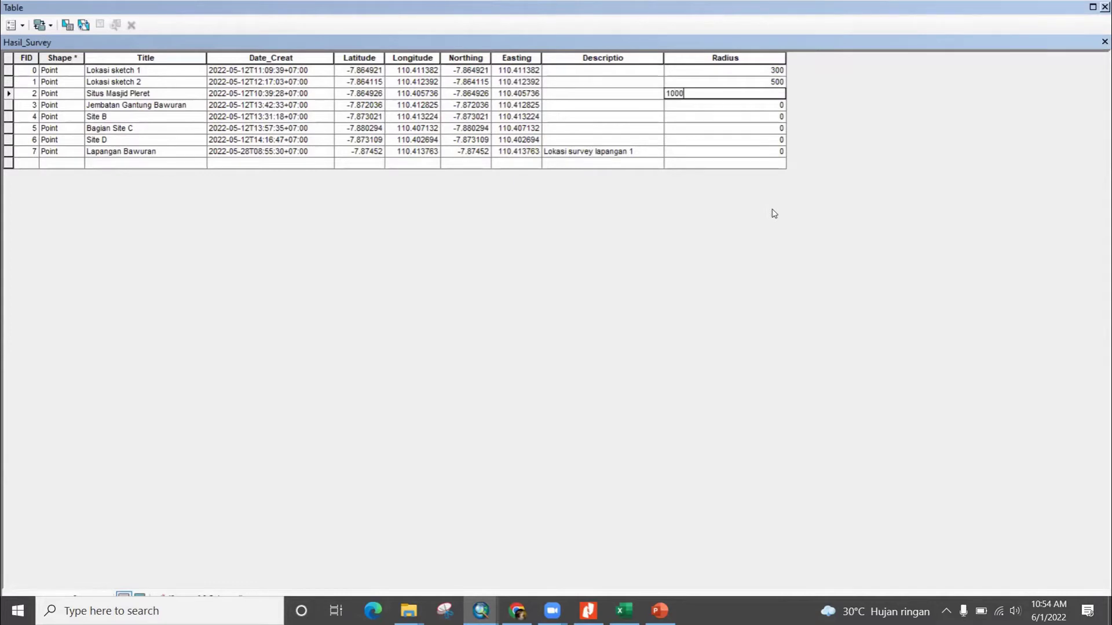
key("Return")
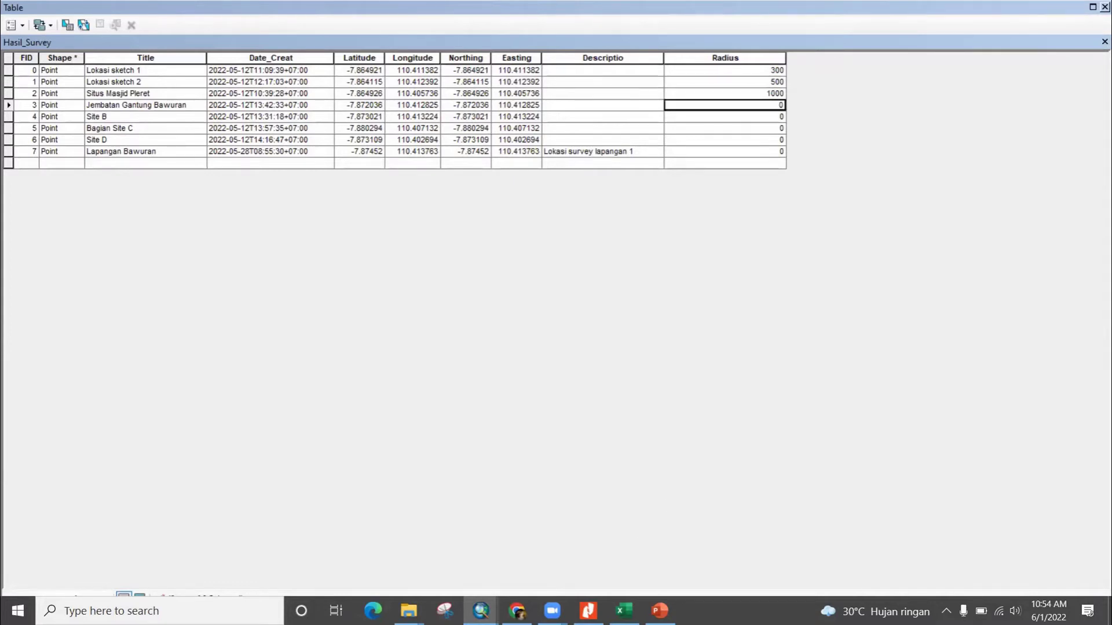
Step: Consult the page 35 radius table in the Nitro Pro PDF and set the Radius of Jembatan Gantung Bawuran to 3000 in ArcMap
left_click(588, 611)
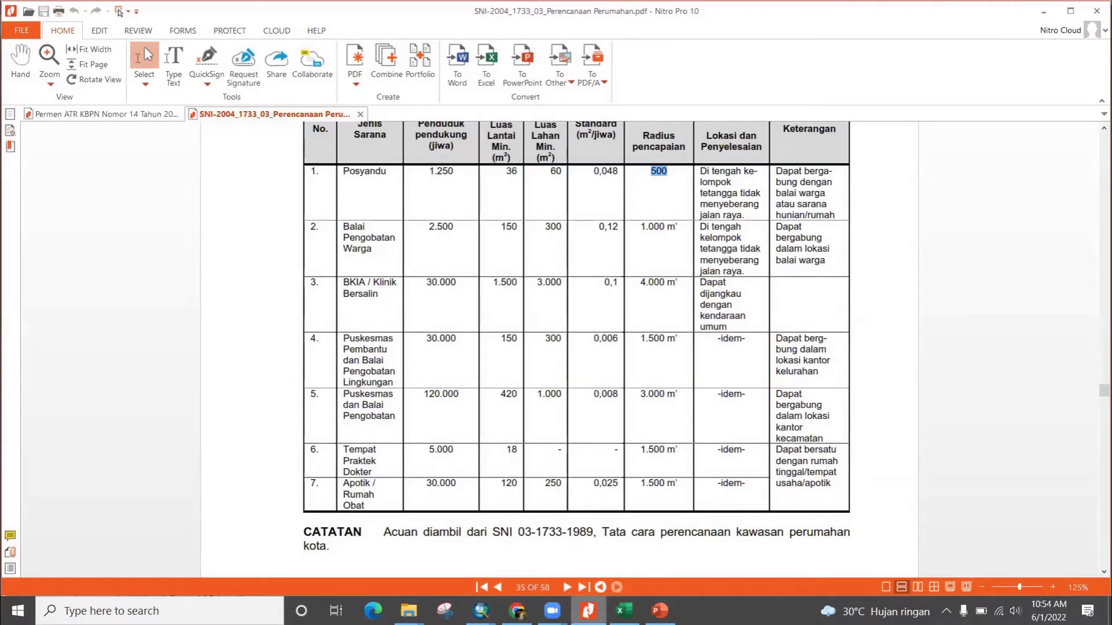
key("alt+Tab")
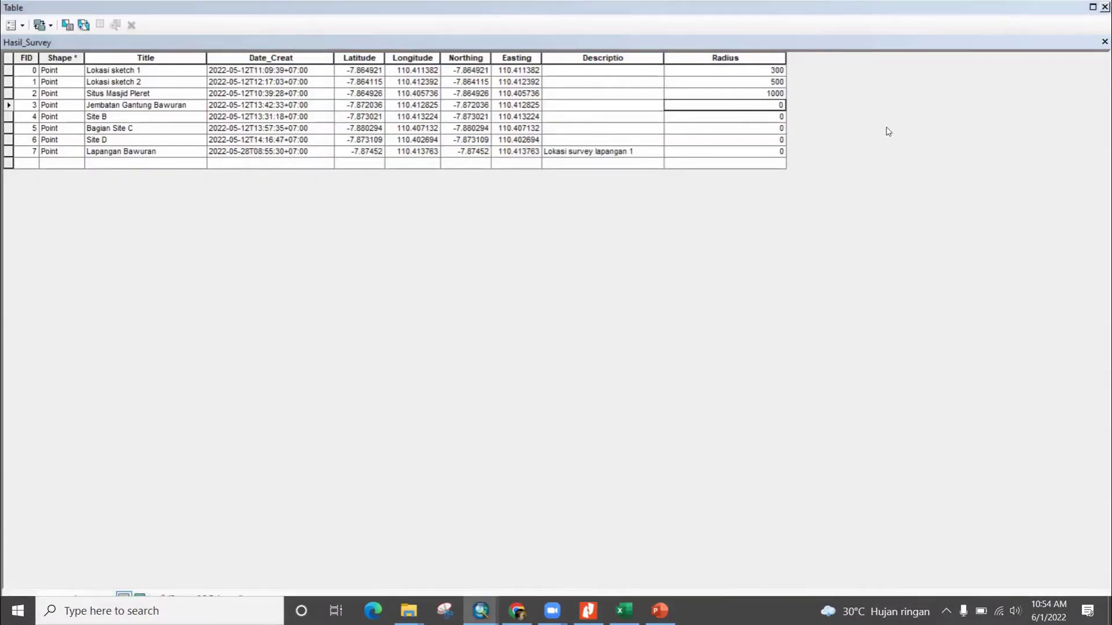
left_click(755, 105)
type("3000")
key("Return")
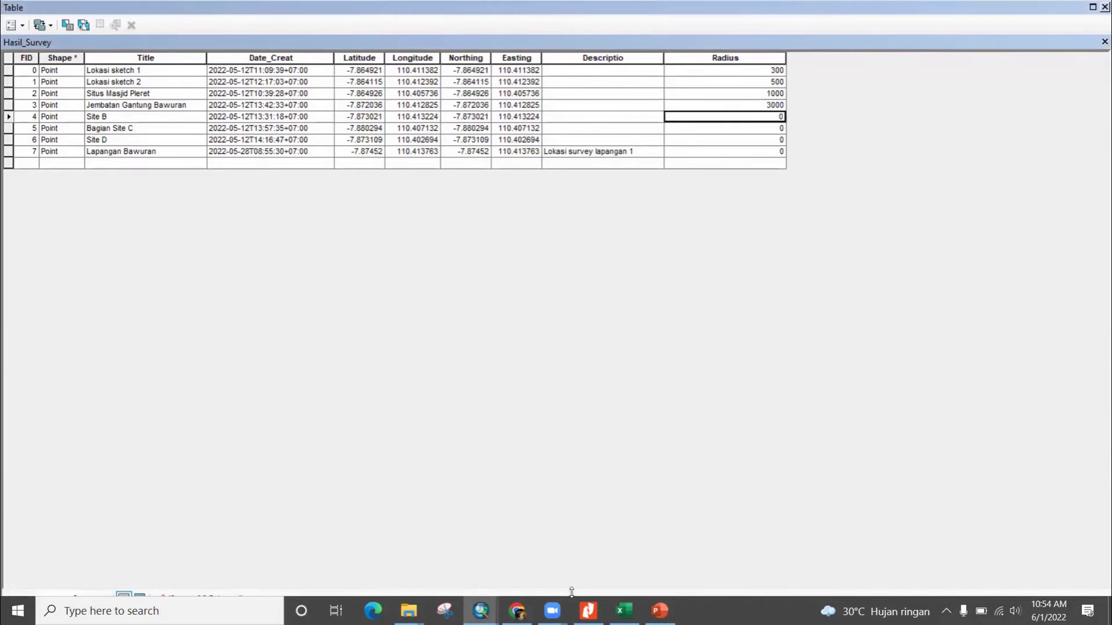
Step: Recheck the PDF's radius table in Nitro Pro and set the Radius of Site B and Bagian Site C to 1500 in ArcMap
left_click(588, 611)
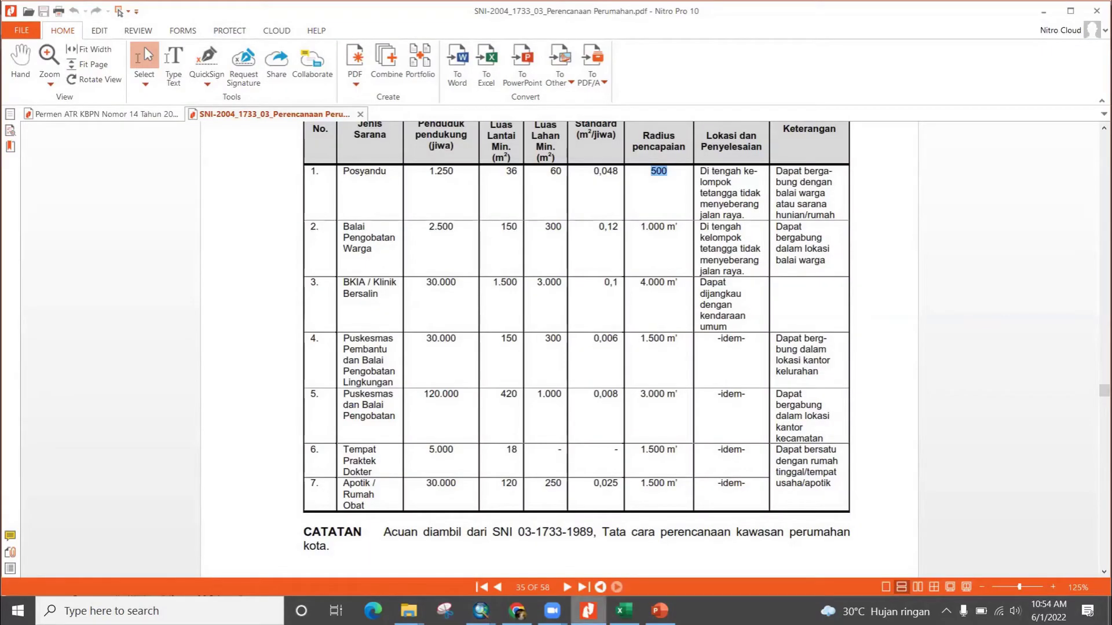
key("alt+Tab")
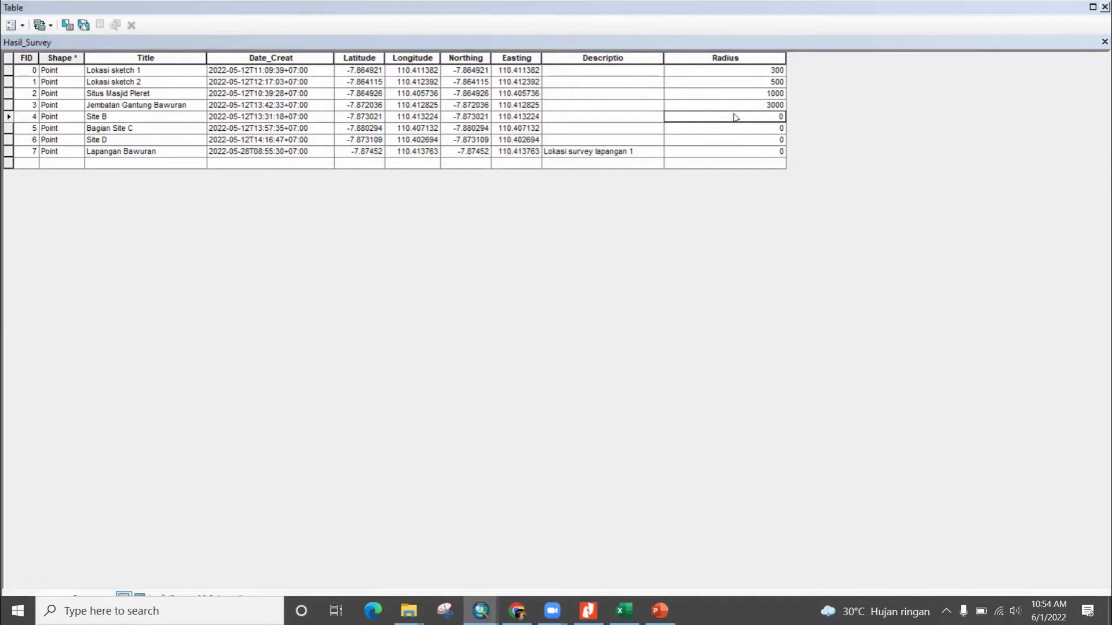
left_click(771, 117)
type("1500")
key("Return")
type("1500")
key("Return")
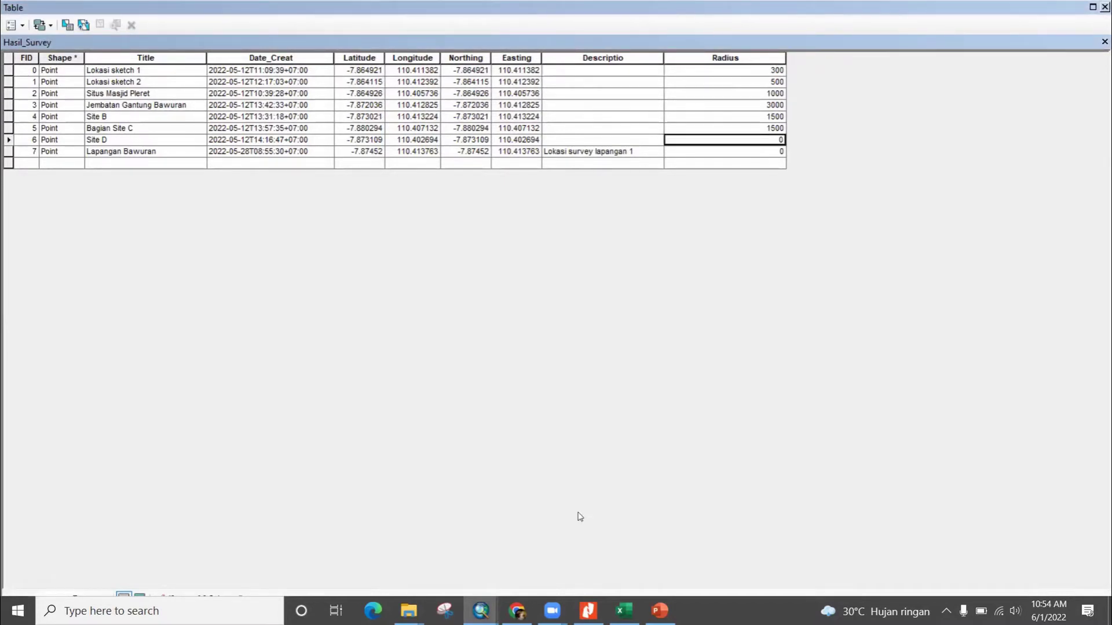
Step: Consult Tabel 8 for education facilities in the Nitro Pro PDF and set the Radius of Site D and Lapangan Bawuran to 1000 in ArcMap
left_click(588, 611)
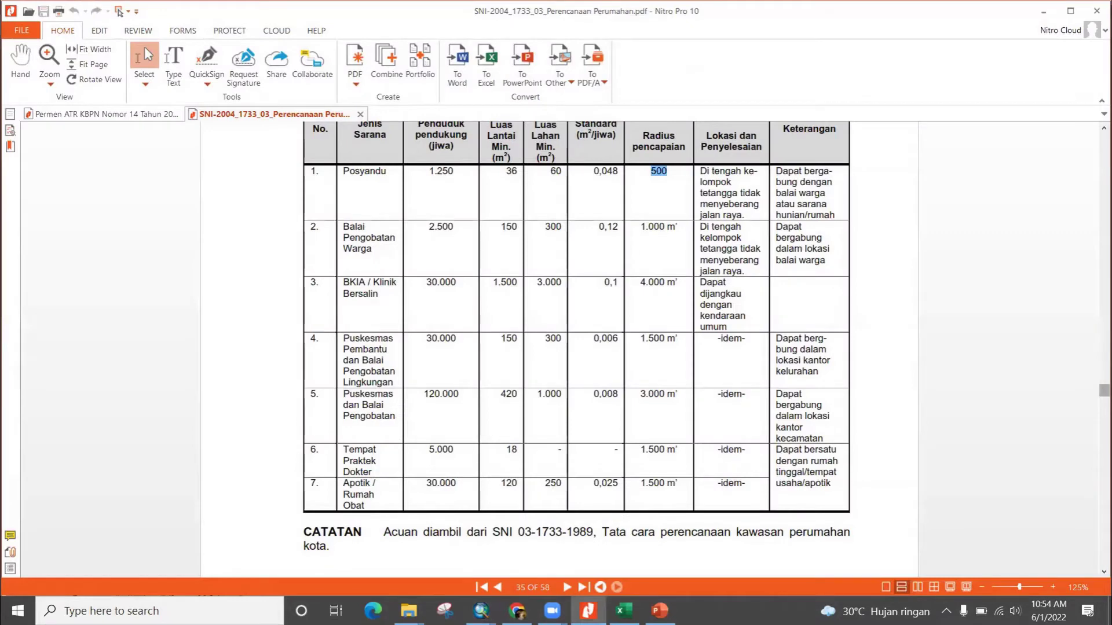
left_click_drag(1104, 390, 1104, 367)
scroll(849, 393, "down", 3)
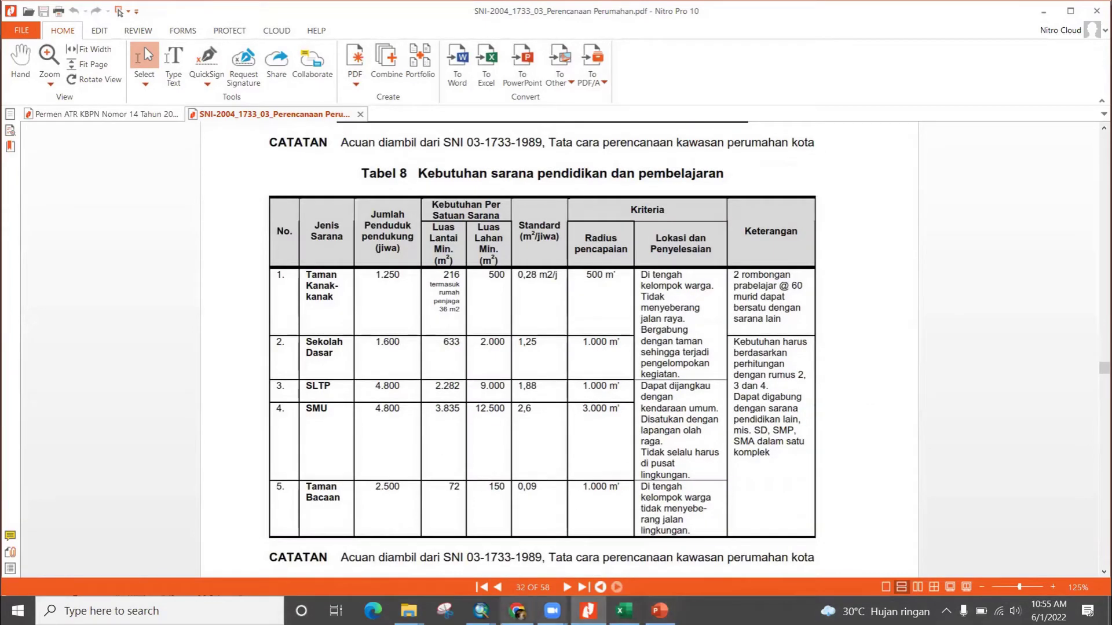
left_click(480, 611)
left_click(559, 550)
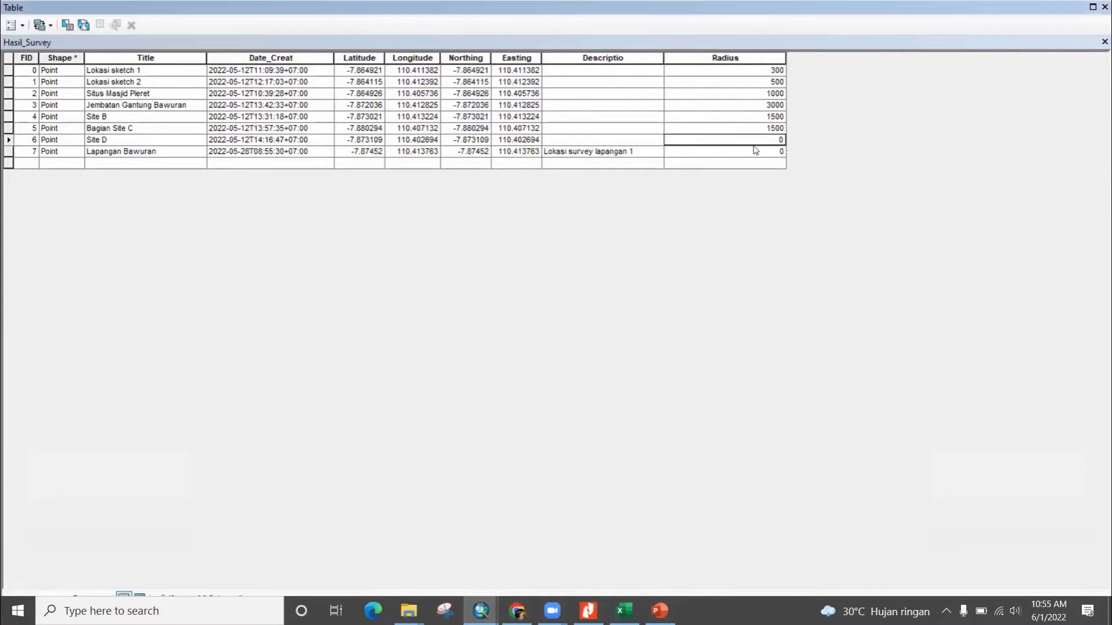
type("1000")
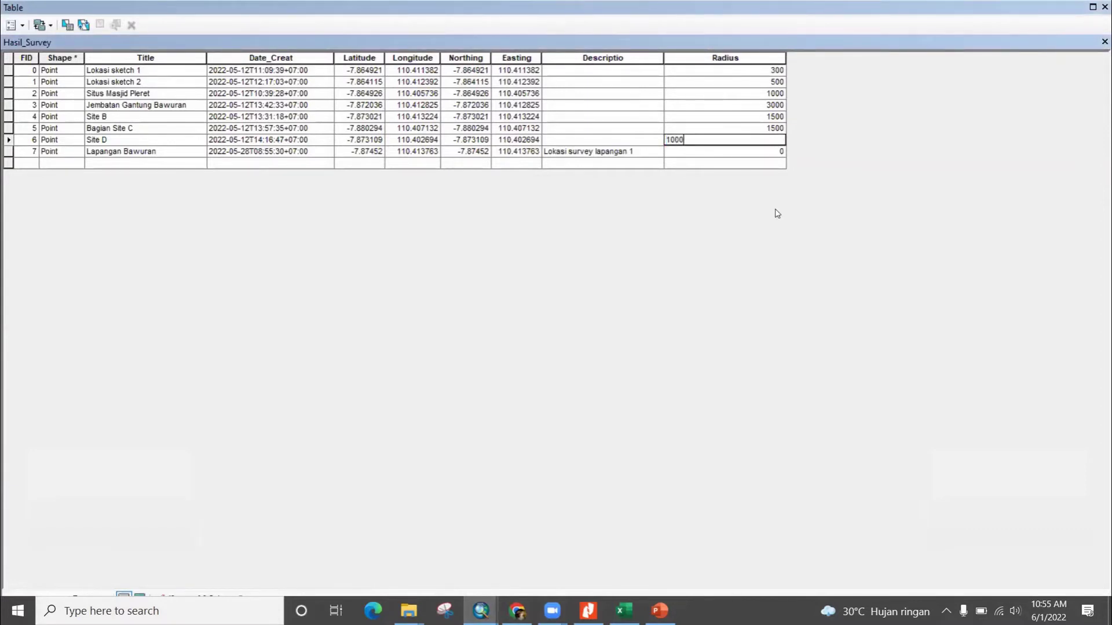
key("Return")
type("1000")
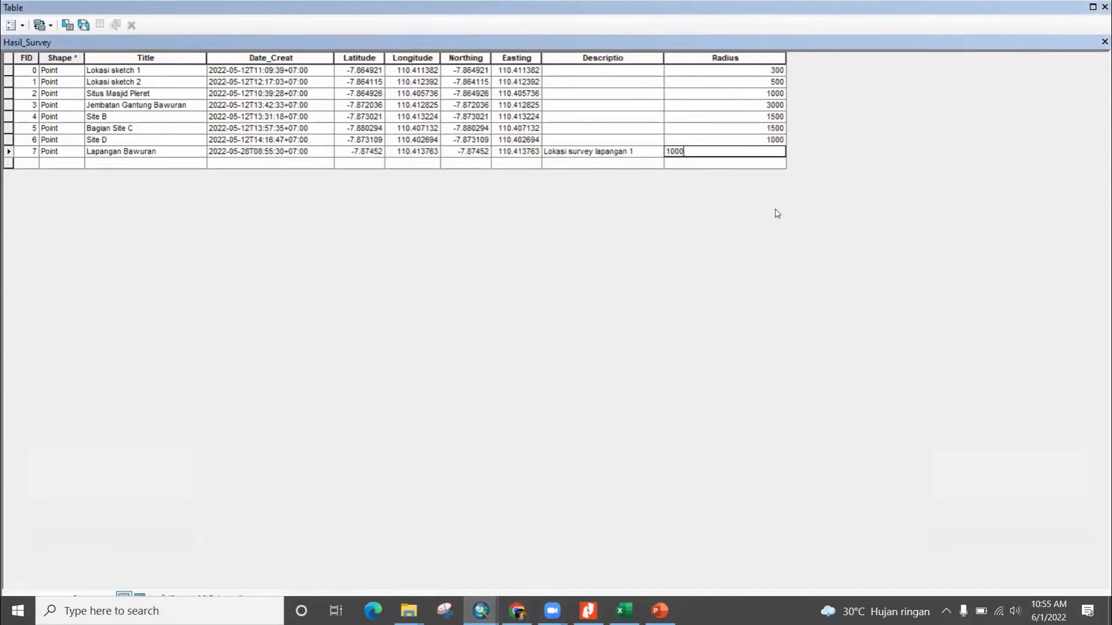
left_click(736, 116)
left_click(721, 60)
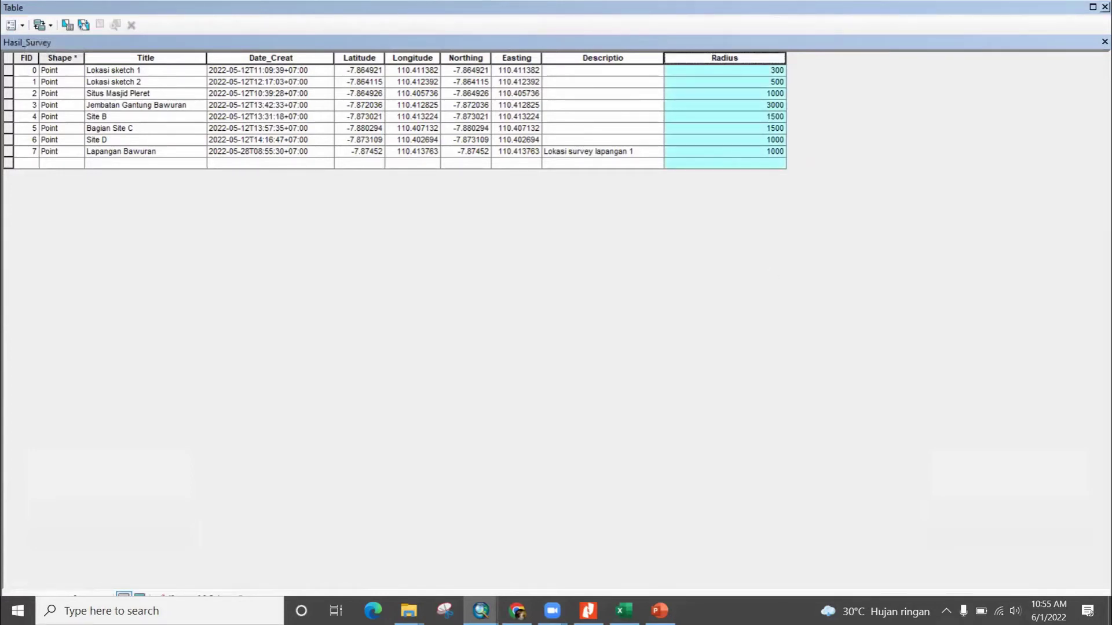
Step: Close the attribute table and stop the edit session, saving the edits to Hasil_Survey
left_click(1104, 7)
left_click(33, 62)
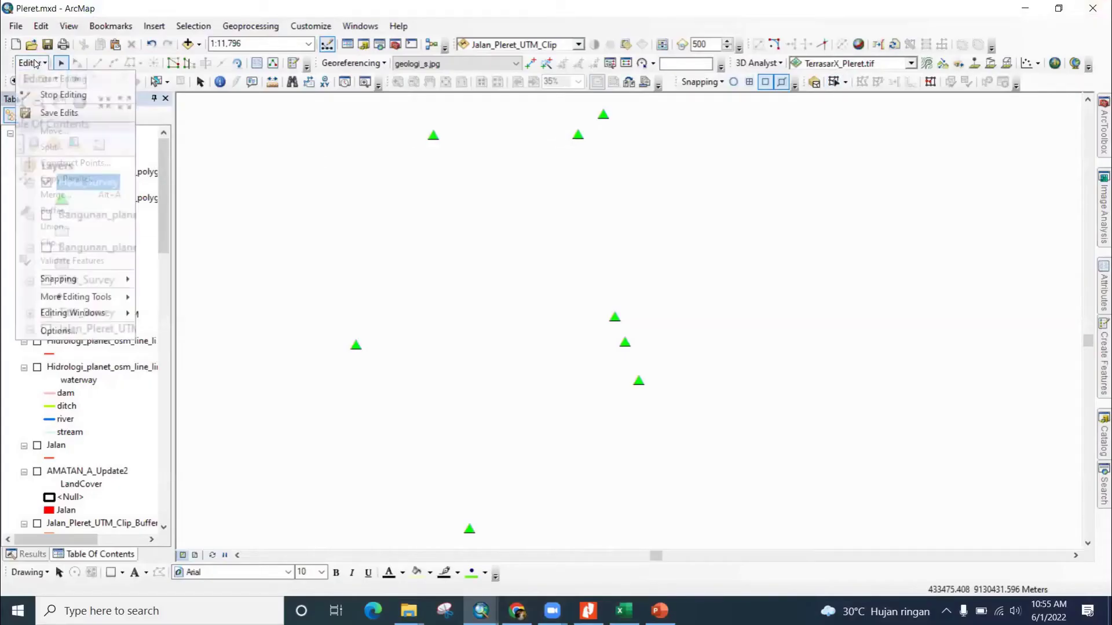
left_click(58, 94)
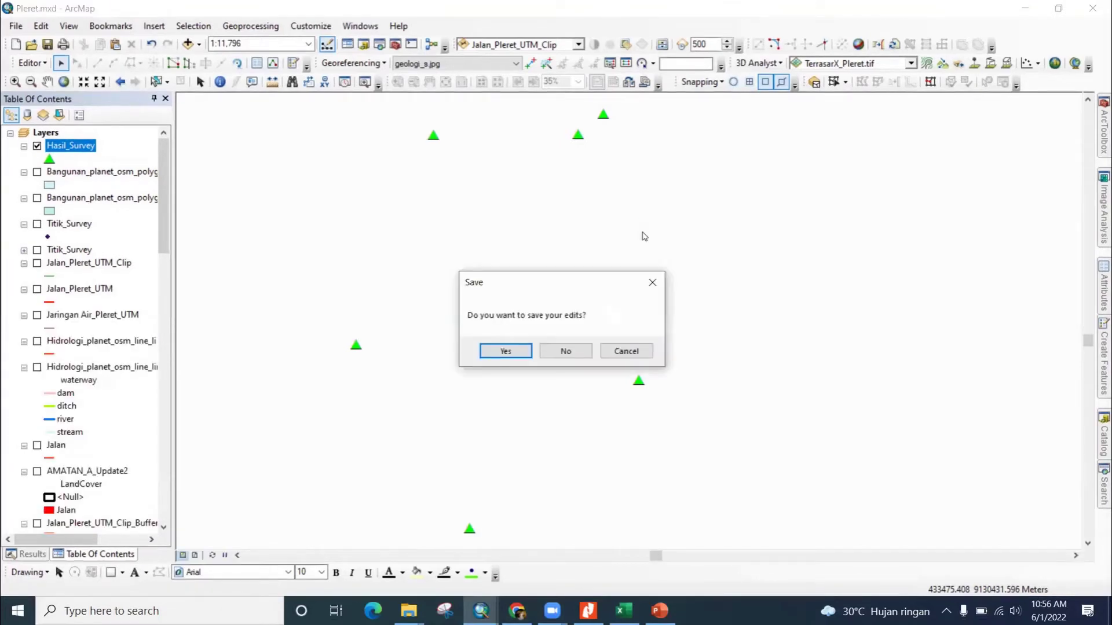
left_click(505, 353)
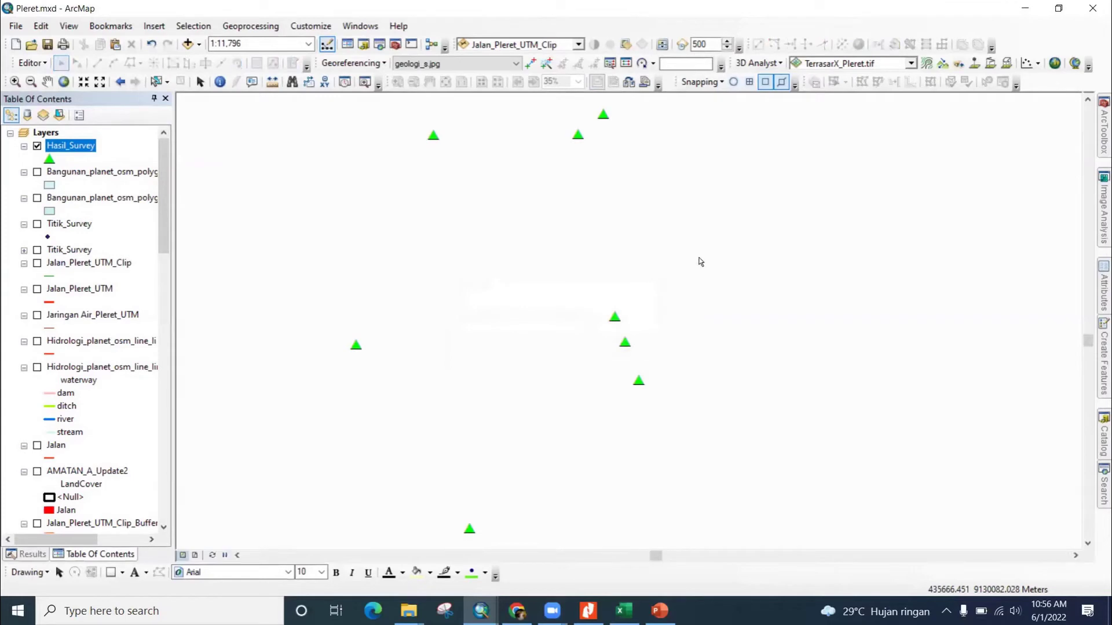
Step: Search the geoprocessing tools for "buffer"
left_click(1103, 484)
left_click_drag(938, 153, 871, 154)
type("buffer")
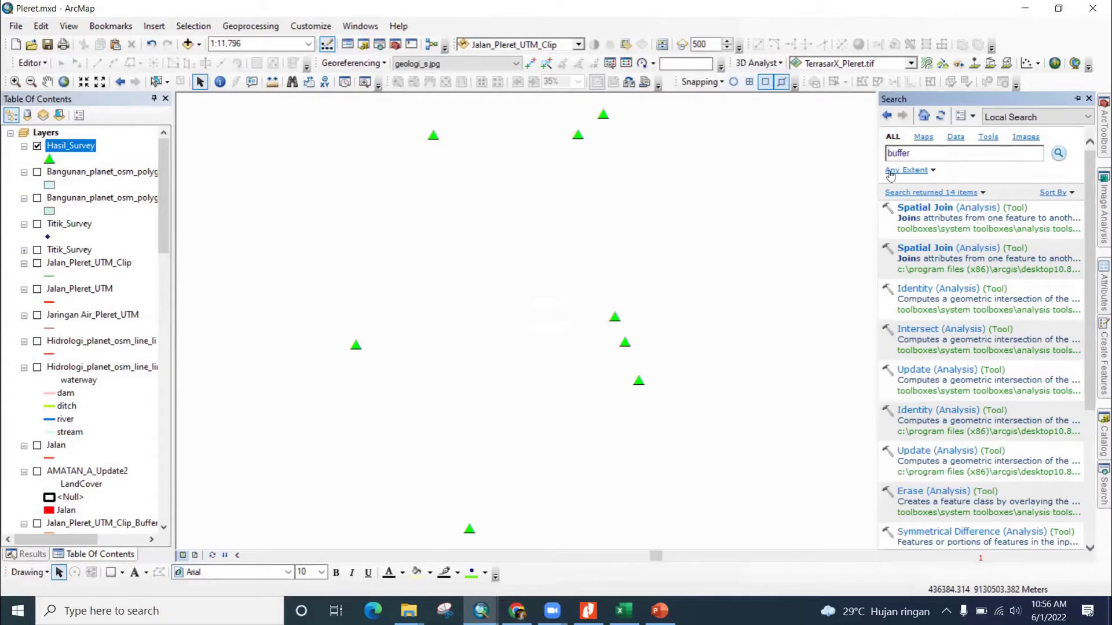
key("Return")
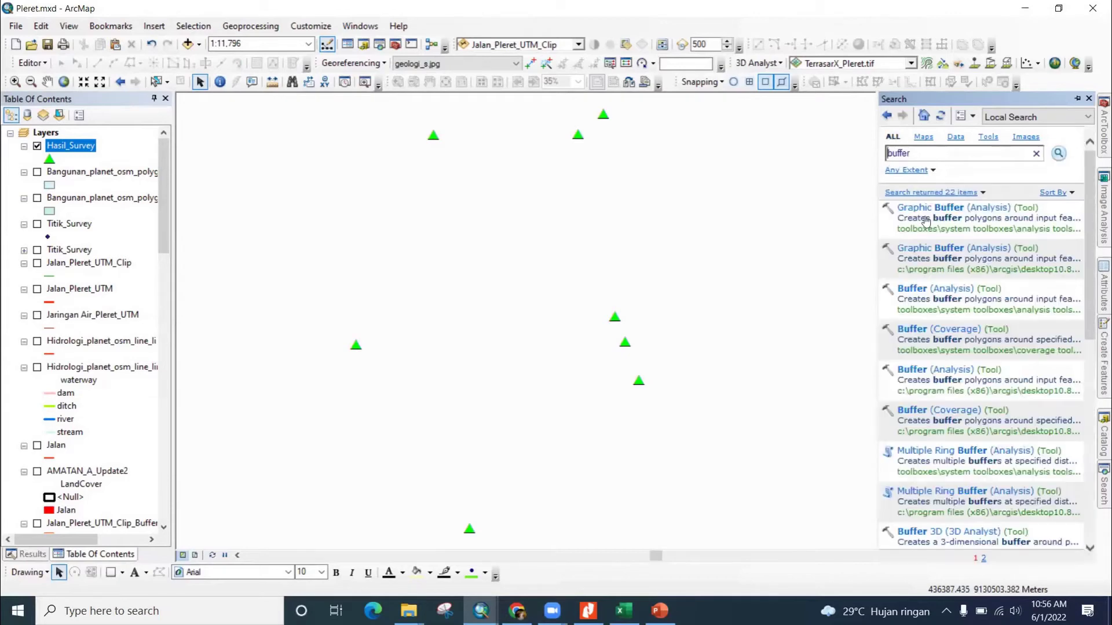
Step: Buffer the Hasil_Survey points with the Buffer (Analysis) tool, taking the distance from the Radius field
left_click(955, 292)
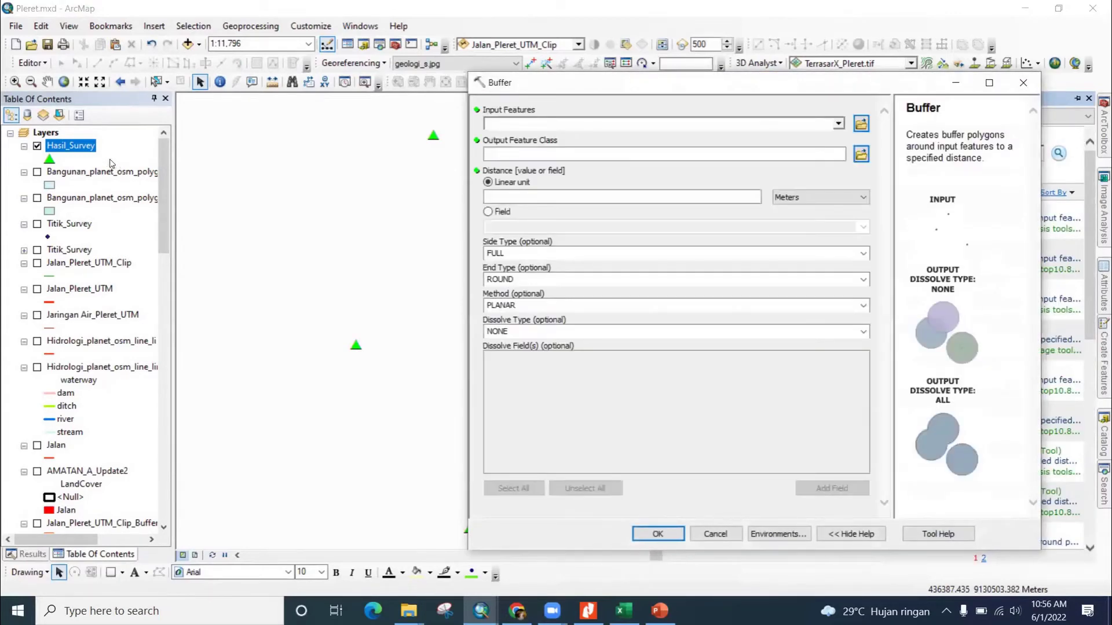
left_click_drag(88, 146, 566, 123)
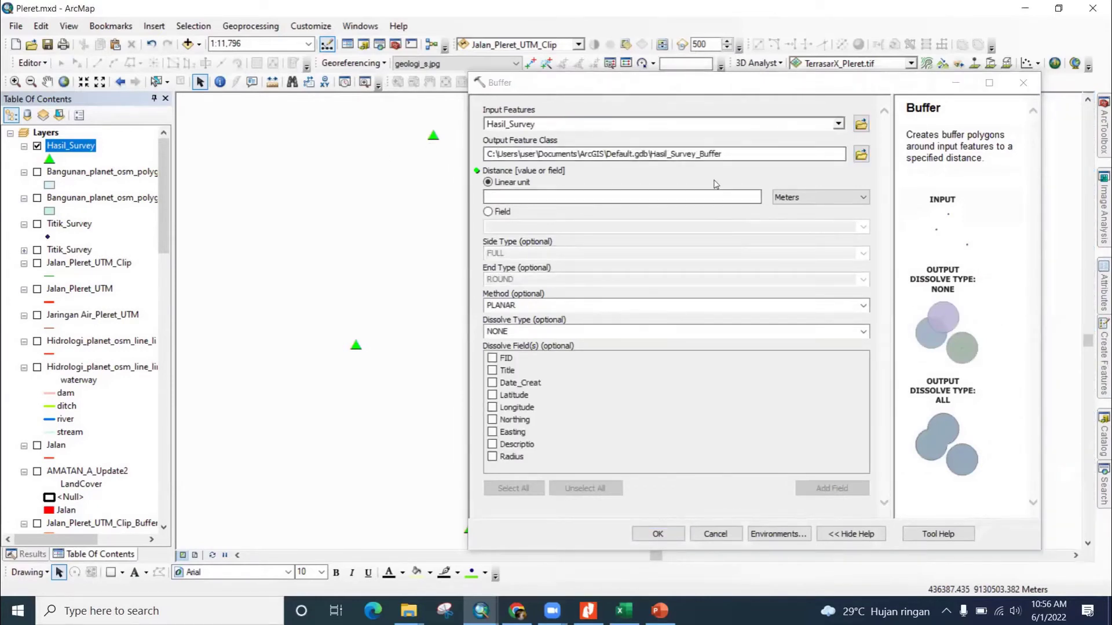
left_click(492, 212)
left_click(863, 226)
left_click(513, 316)
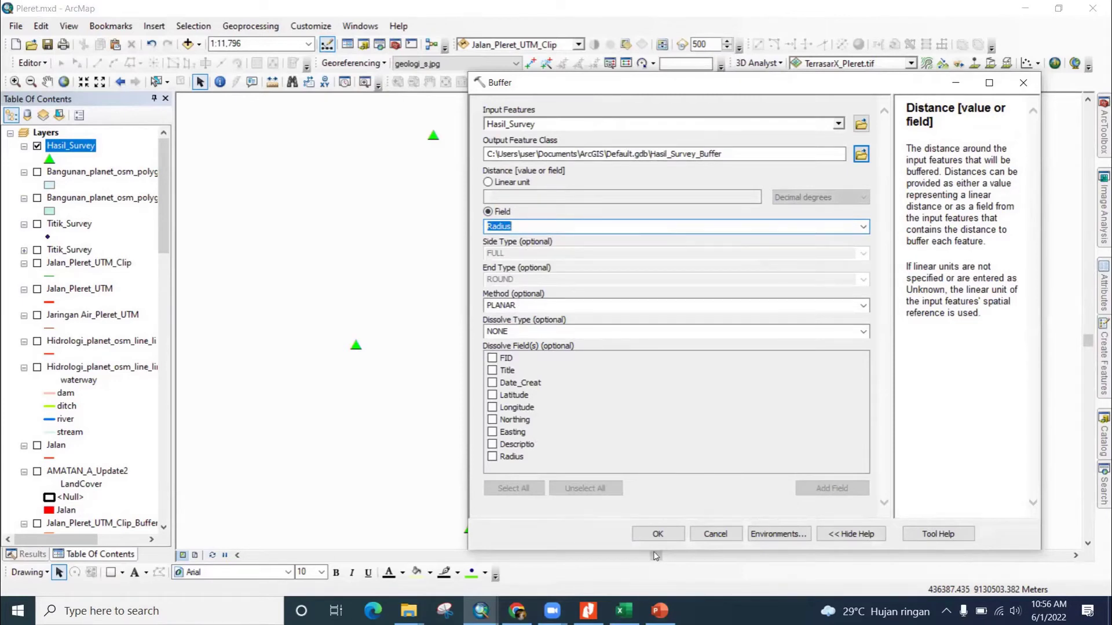
left_click(657, 533)
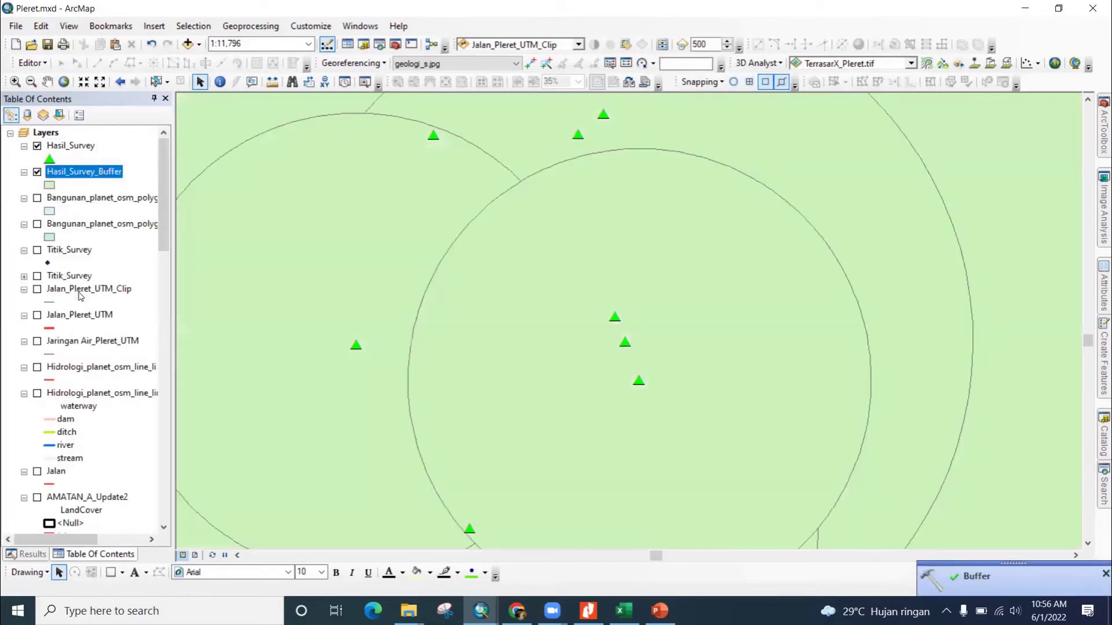
Step: Change the Hasil_Survey_Buffer layer's symbol to Hollow so the overlapping circles can be viewed together
left_click(48, 184)
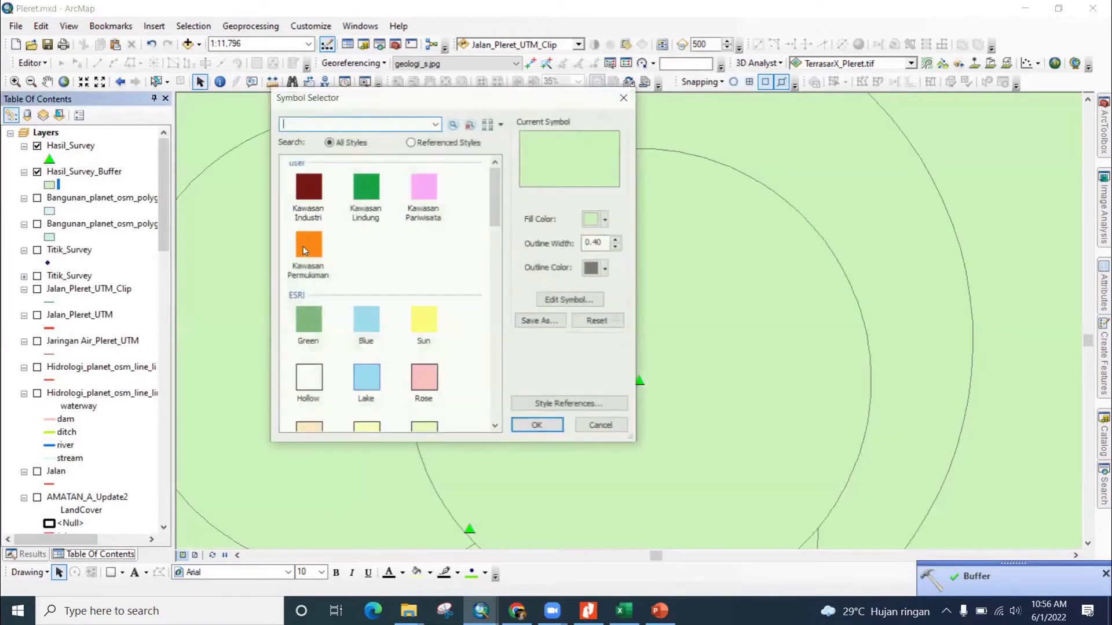
double_click(315, 380)
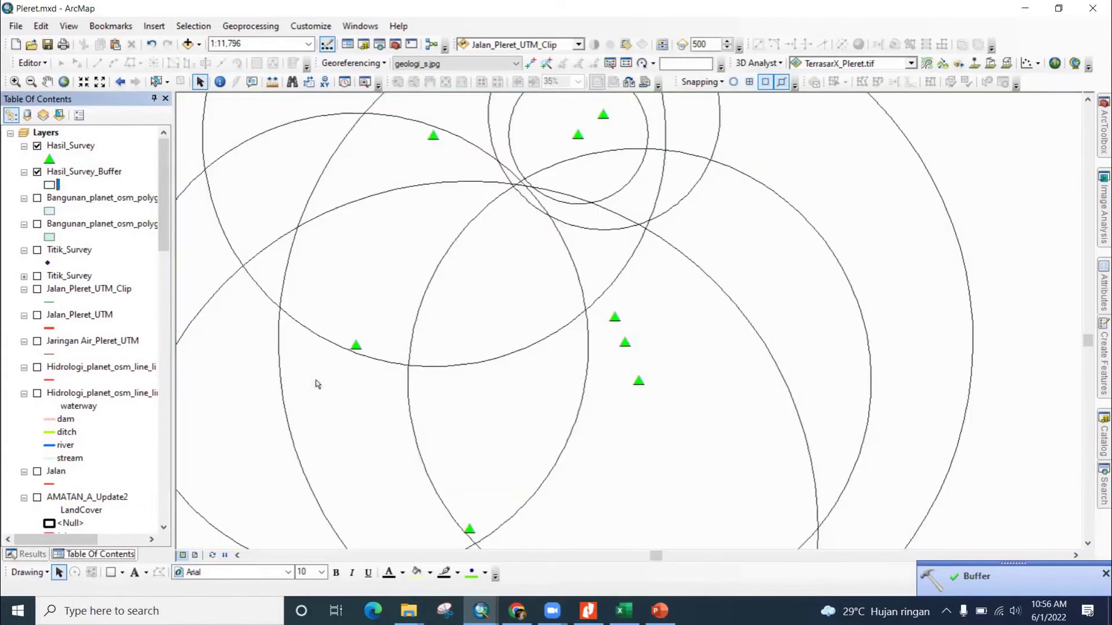
left_click_drag(565, 261, 572, 304)
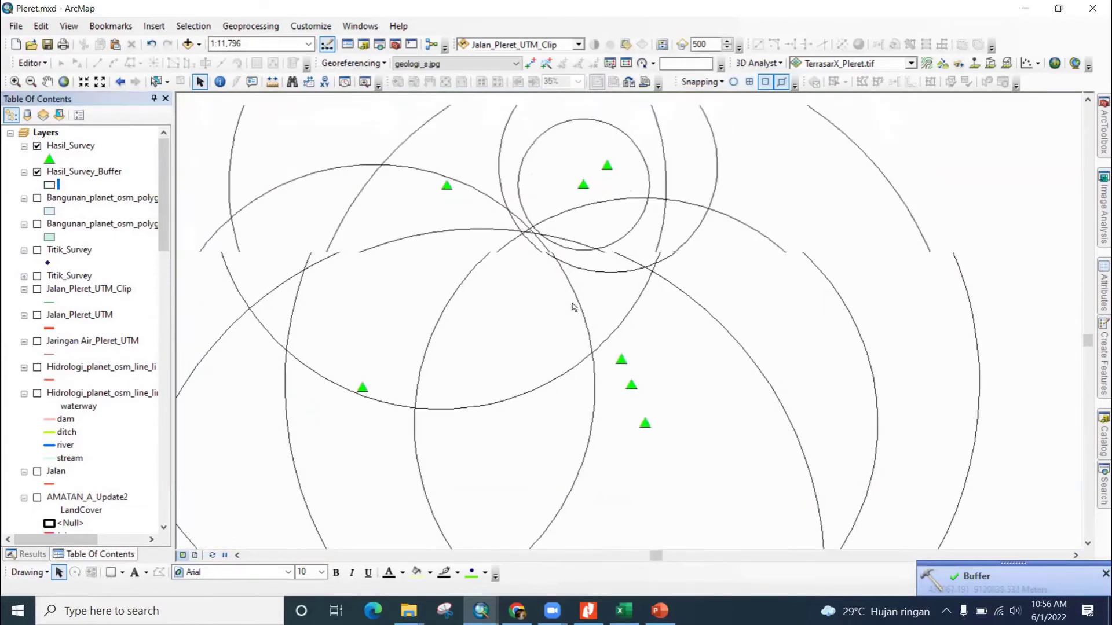
scroll(572, 306, "down", 2)
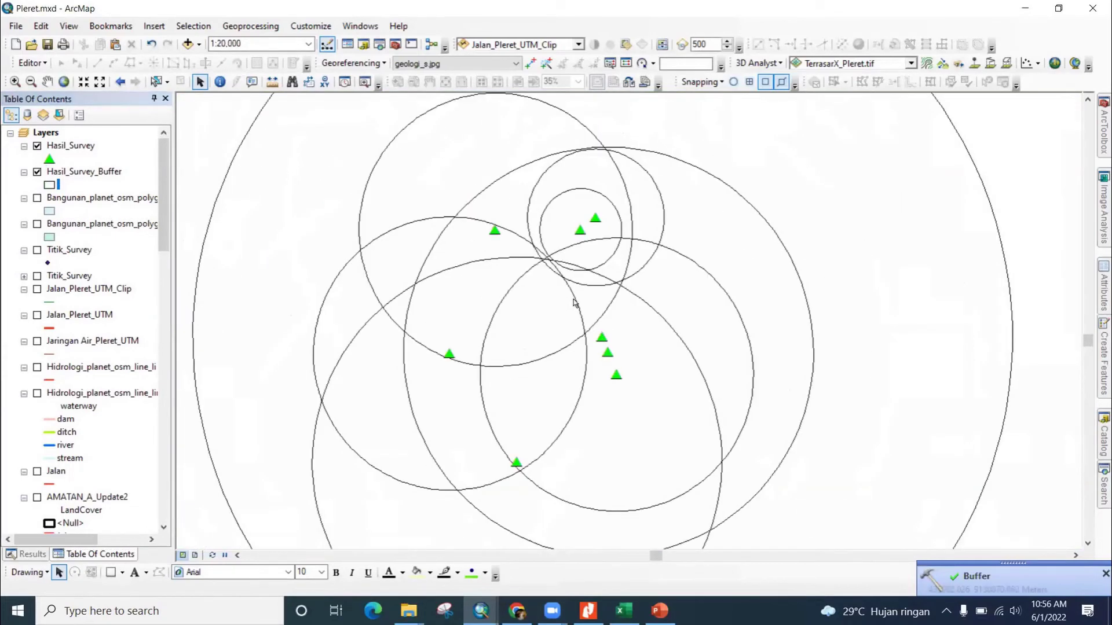
scroll(573, 305, "down", 1)
Step: Review the Radius values in the Hasil_Survey_Buffer attribute table, then close the table
right_click(81, 172)
left_click(147, 212)
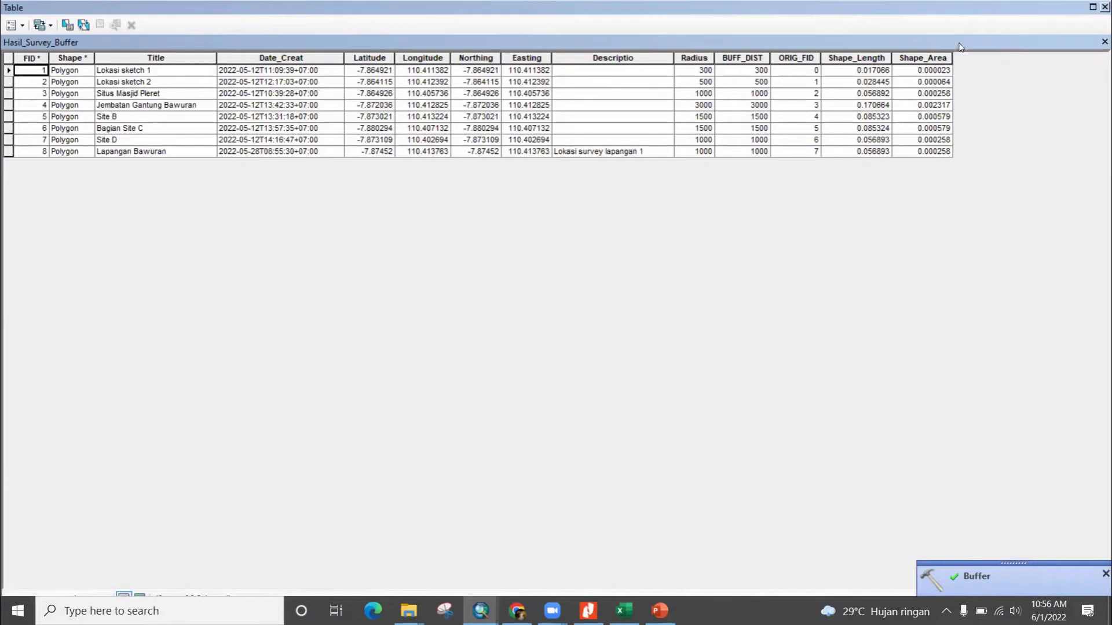
left_click(704, 74)
left_click(704, 82)
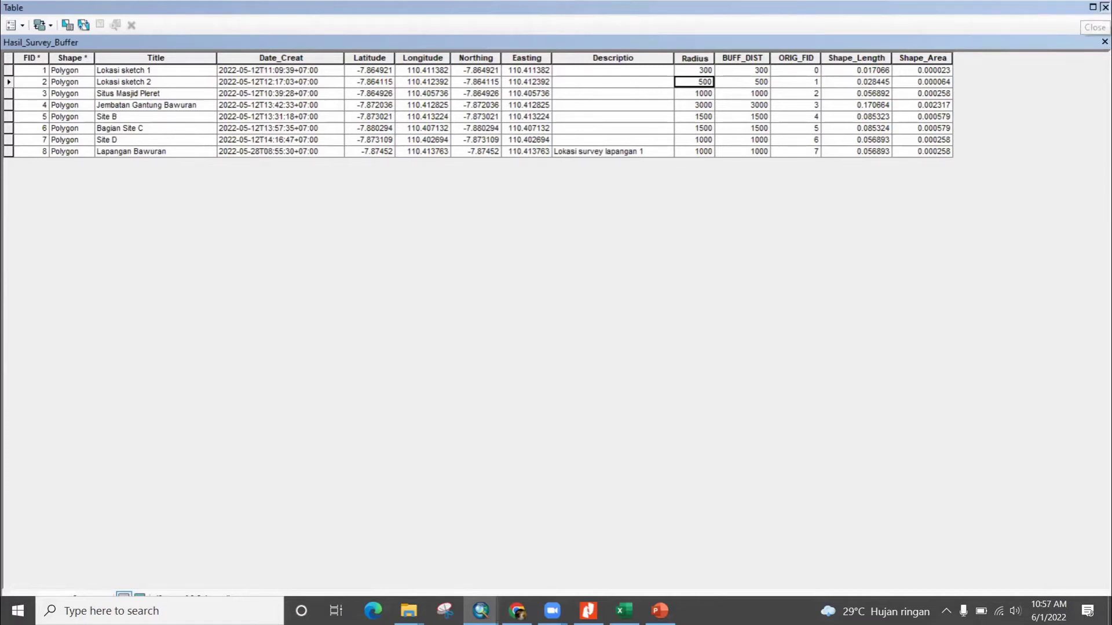
left_click(1104, 7)
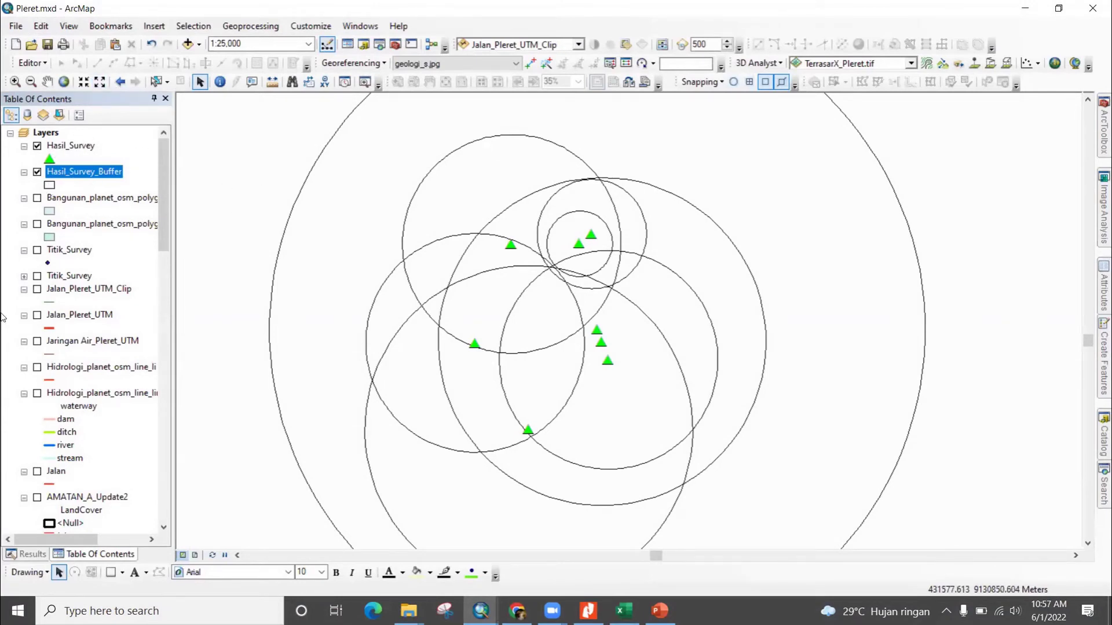
Step: Turn on the Area Amatan group layer to show the study areas under the buffers
scroll(52, 428, "down", 5)
scroll(53, 425, "down", 15)
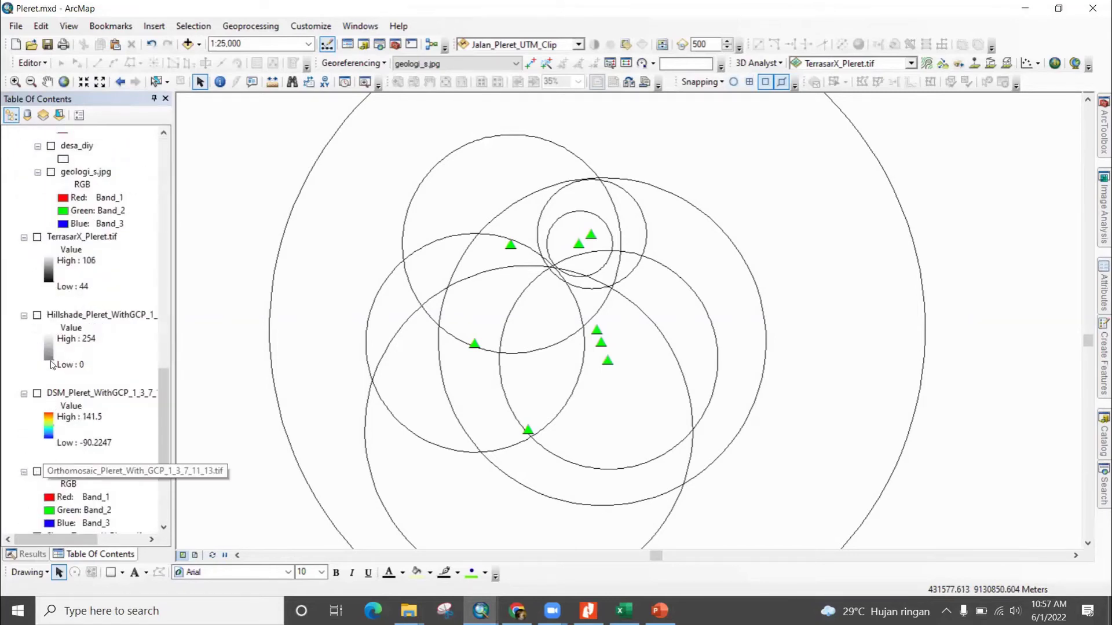
scroll(36, 476, "up", 8)
left_click(37, 225)
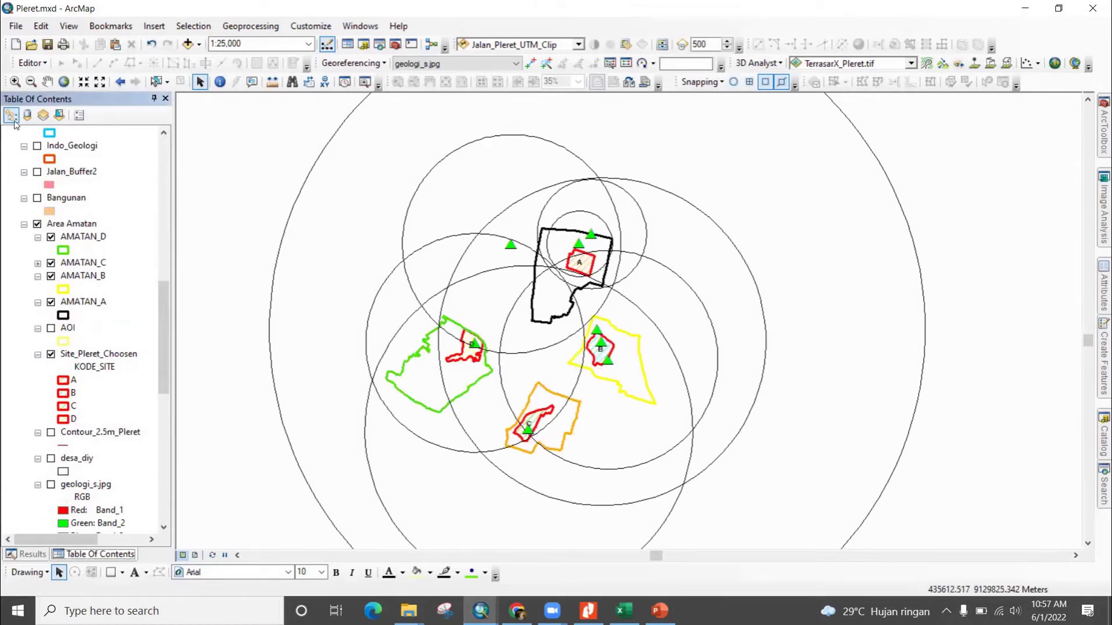
Step: In the Hasil_Survey attribute table, calculate the Descriptio of Site B and Bagian Site C as "Apotik"
scroll(166, 275, "up", 10)
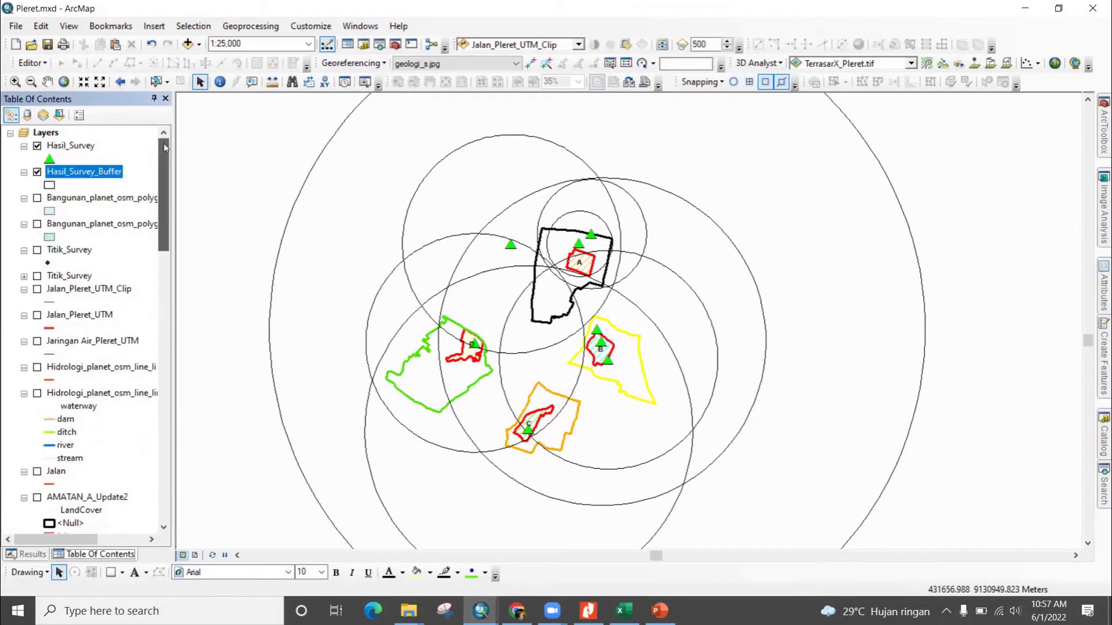
right_click(60, 146)
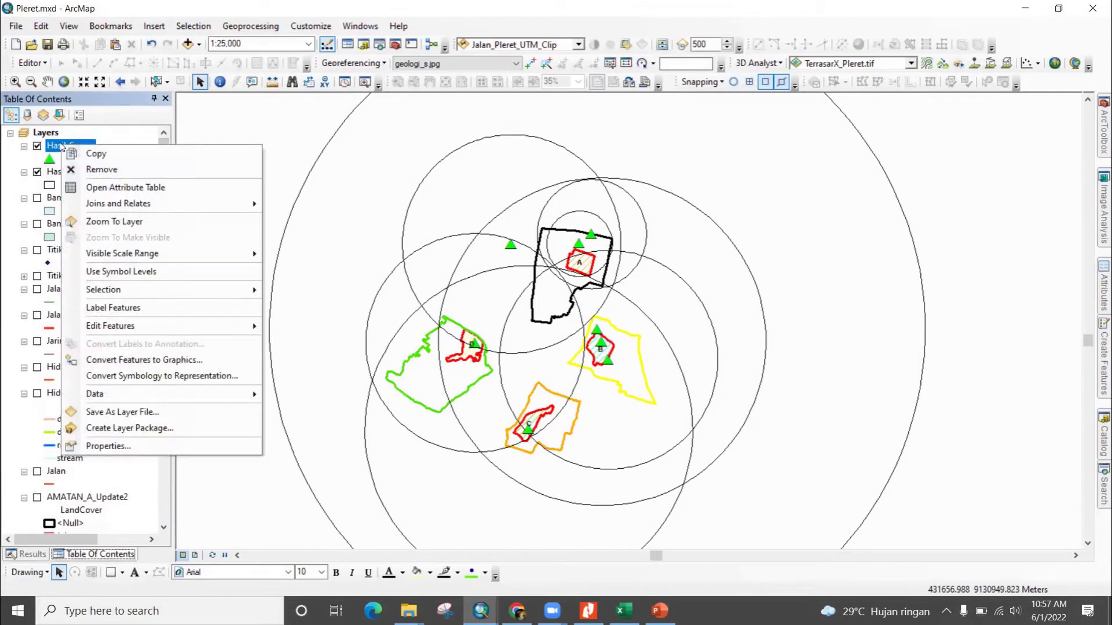
left_click(137, 188)
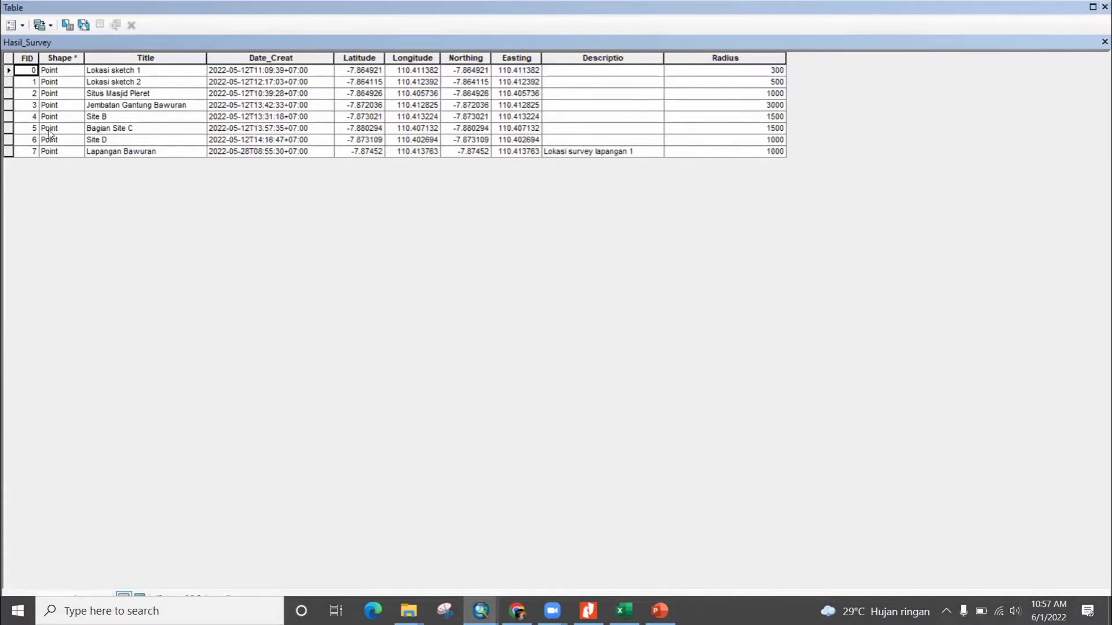
left_click_drag(8, 118, 9, 128)
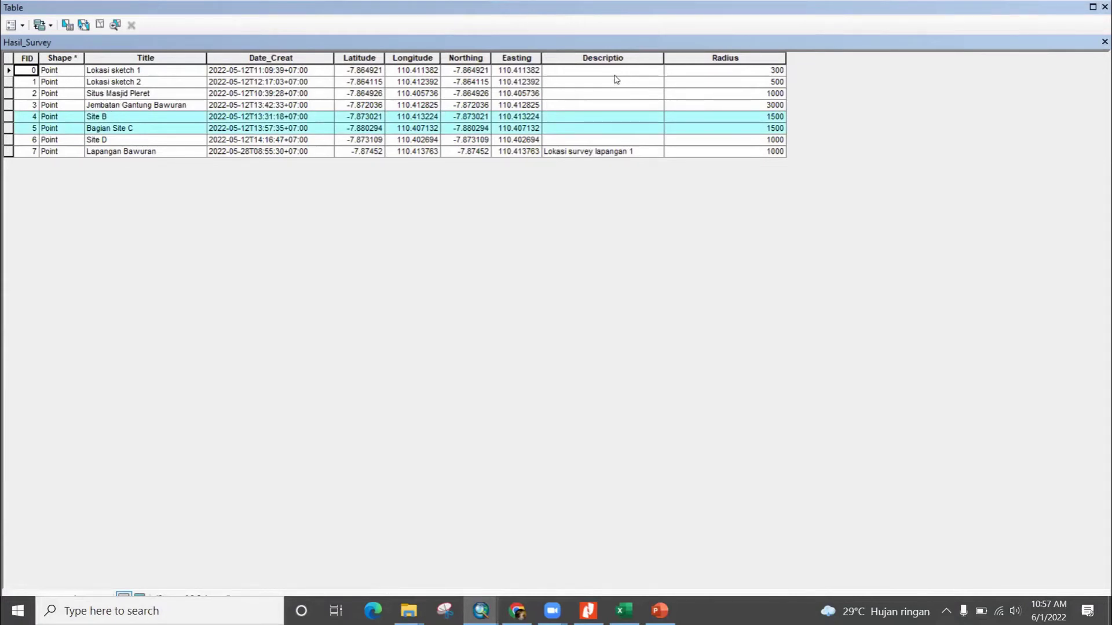
right_click(599, 63)
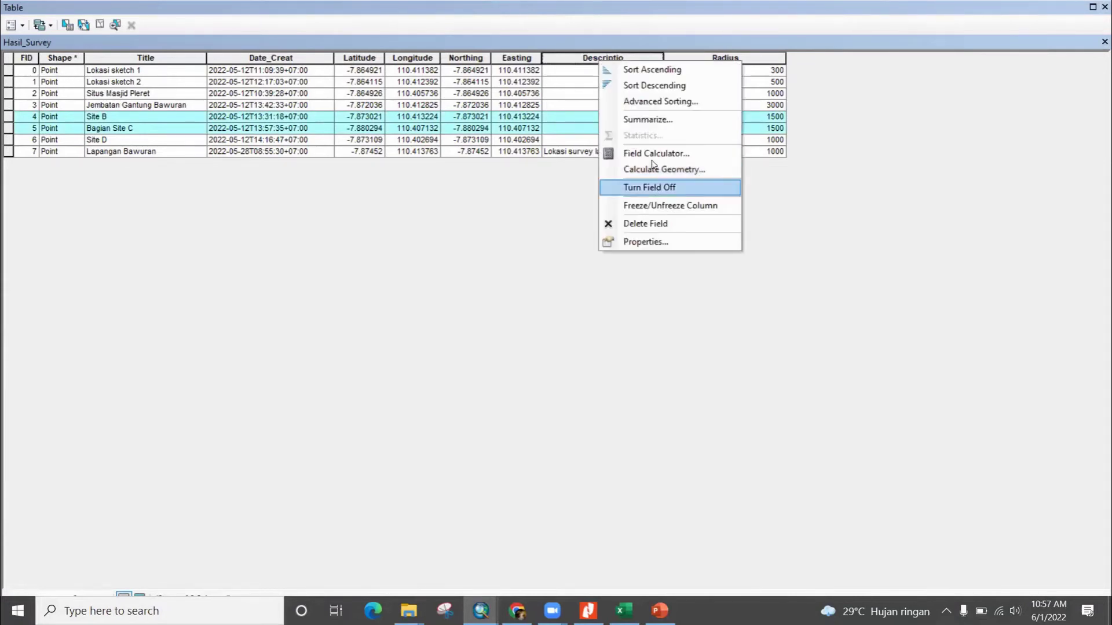
left_click(654, 155)
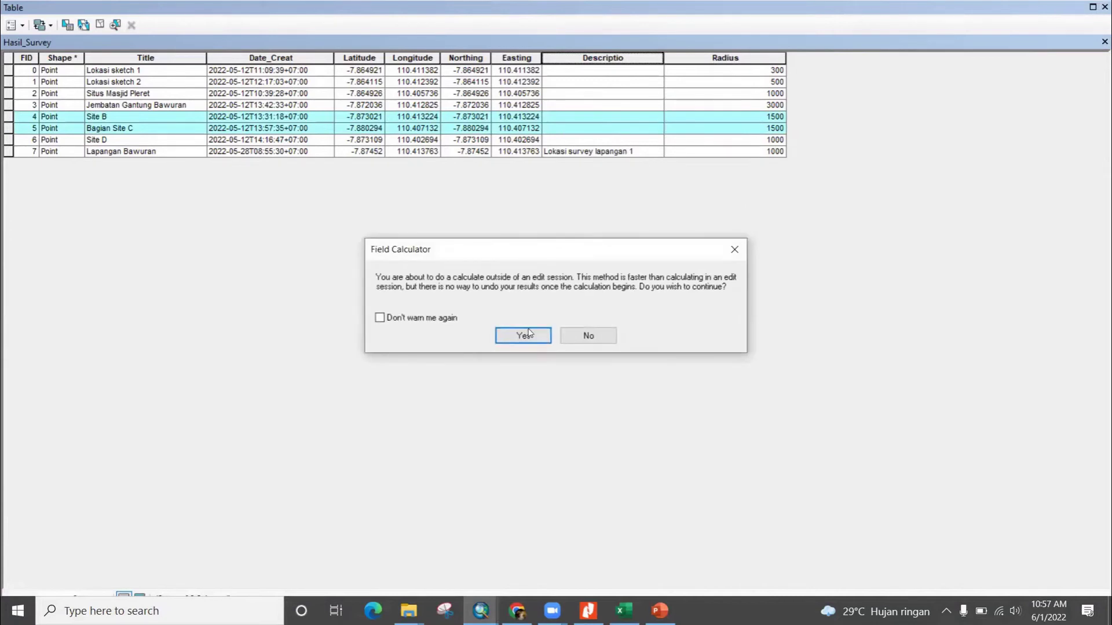
left_click(526, 335)
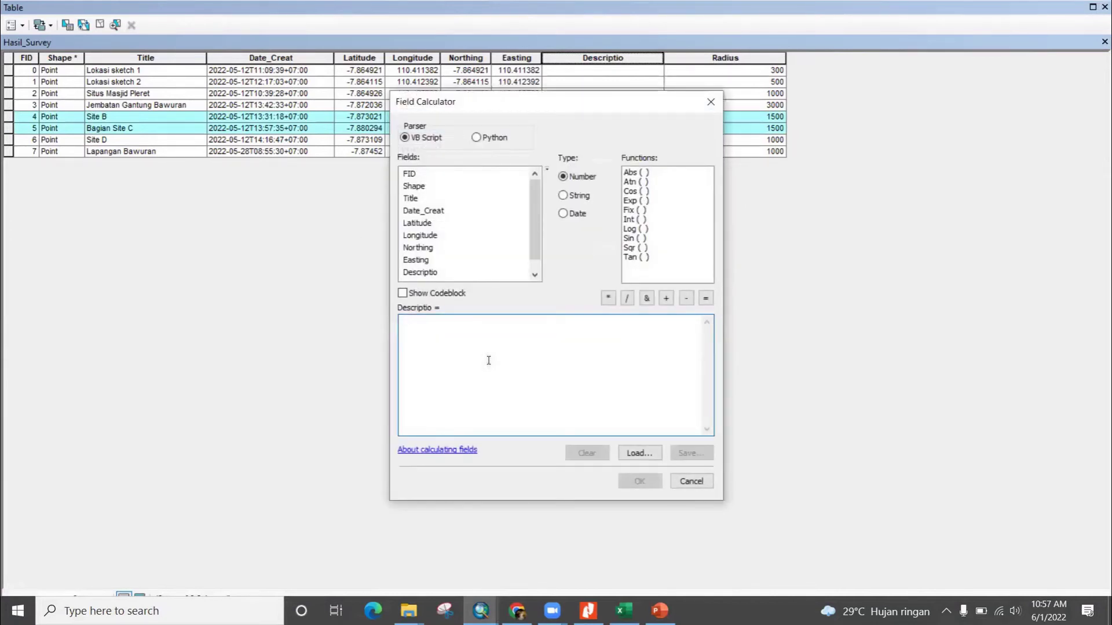
type("\"Apotik")
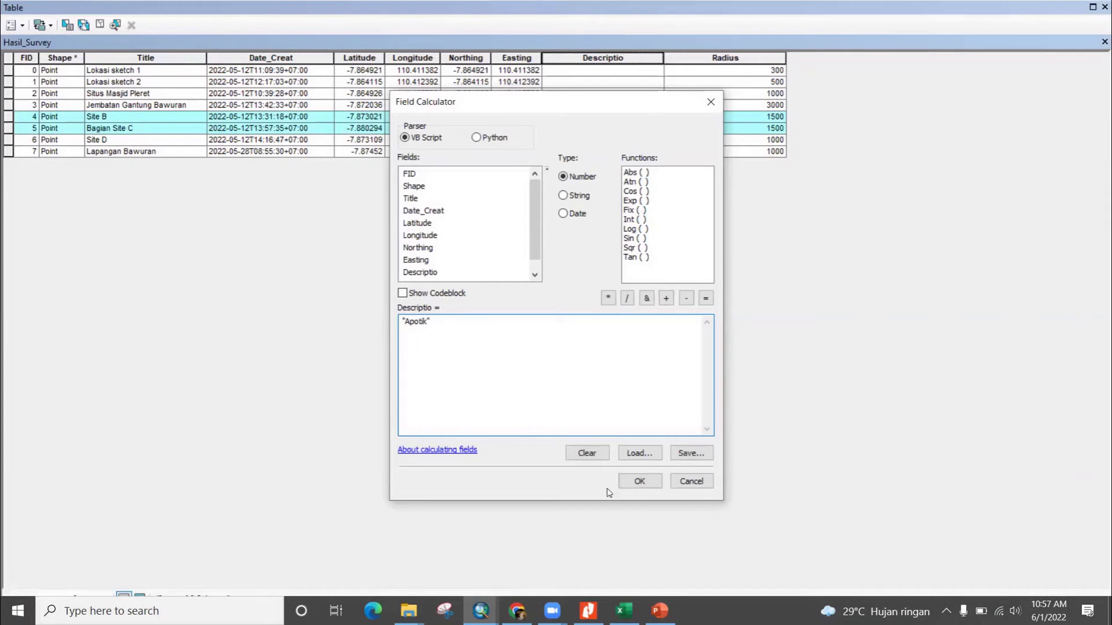
left_click(640, 483)
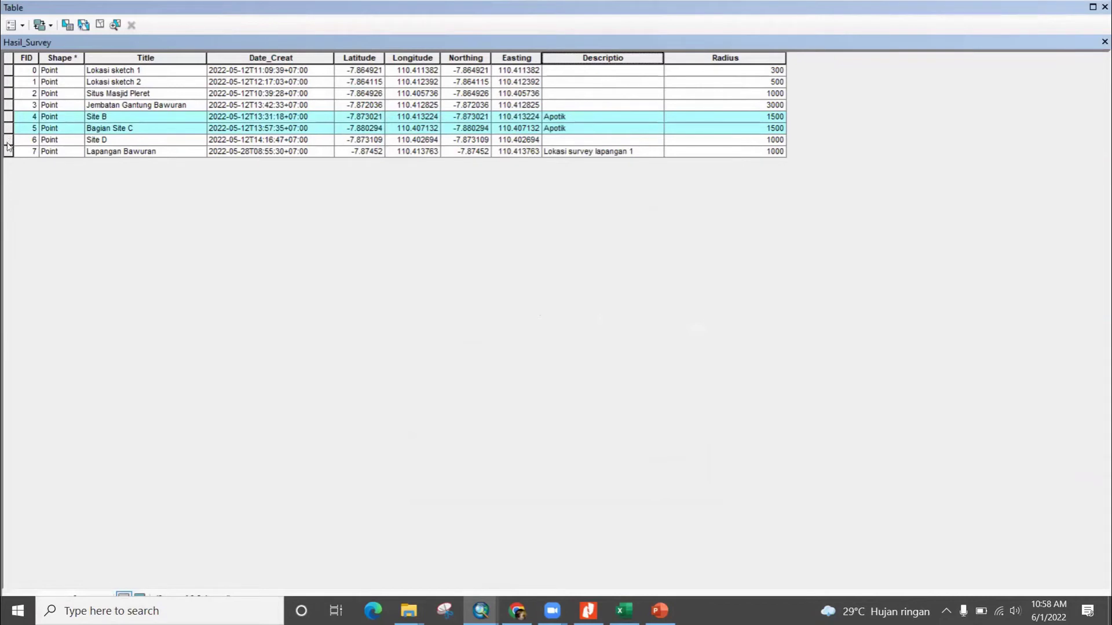
Step: Calculate the Descriptio of Situs Masjid Pleret and Site D as "SMP", then close the table and clear the selection
left_click_drag(8, 144, 8, 152)
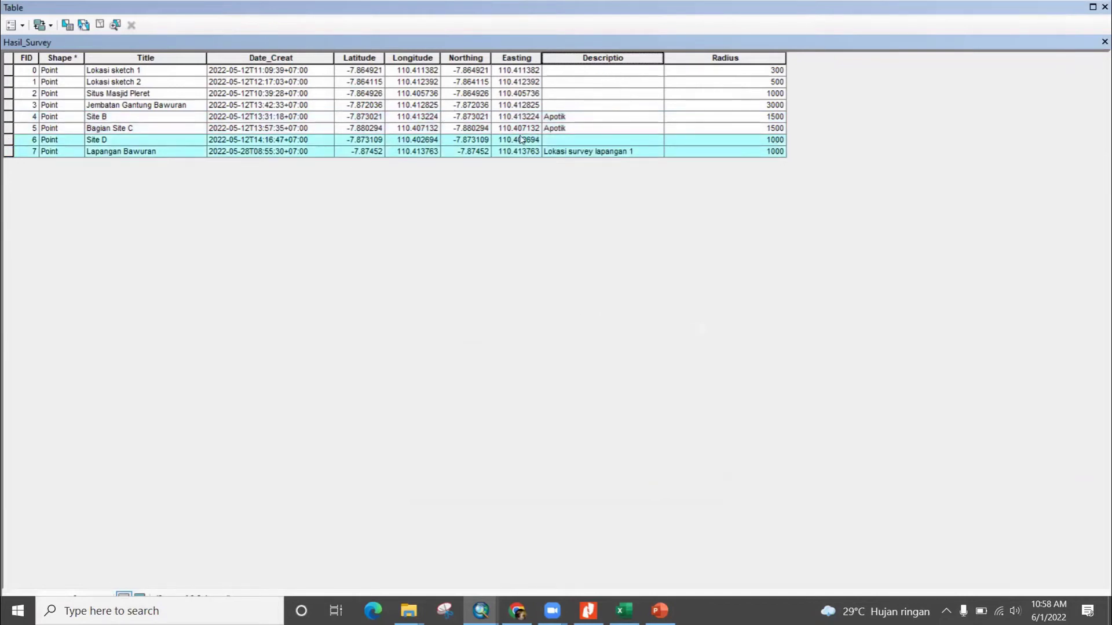
left_click(9, 139)
left_click(8, 93, "ctrl")
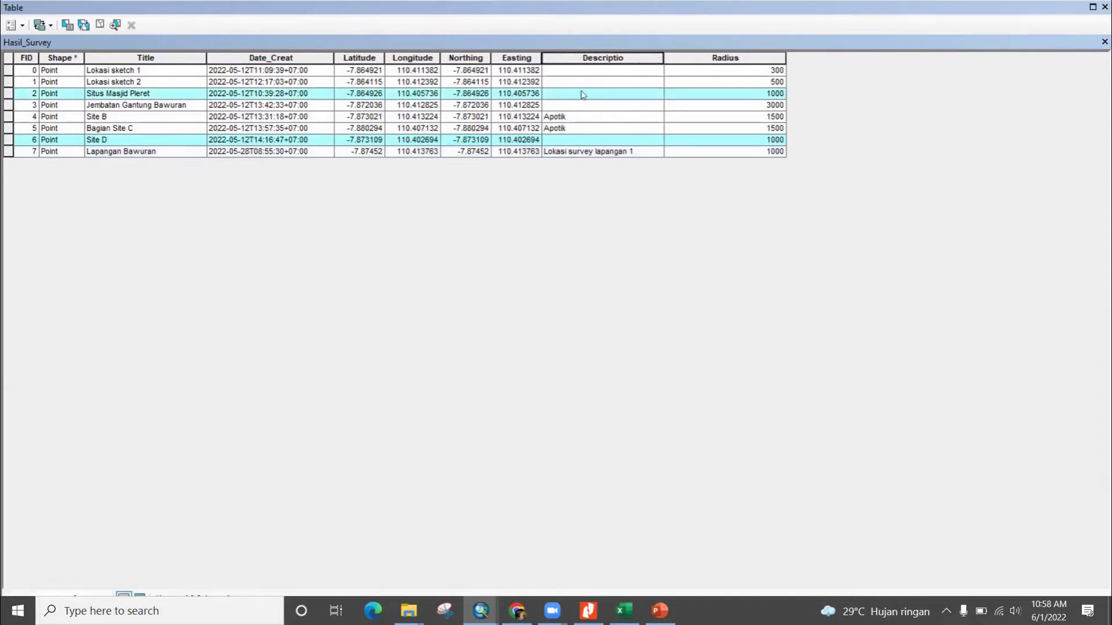
right_click(586, 58)
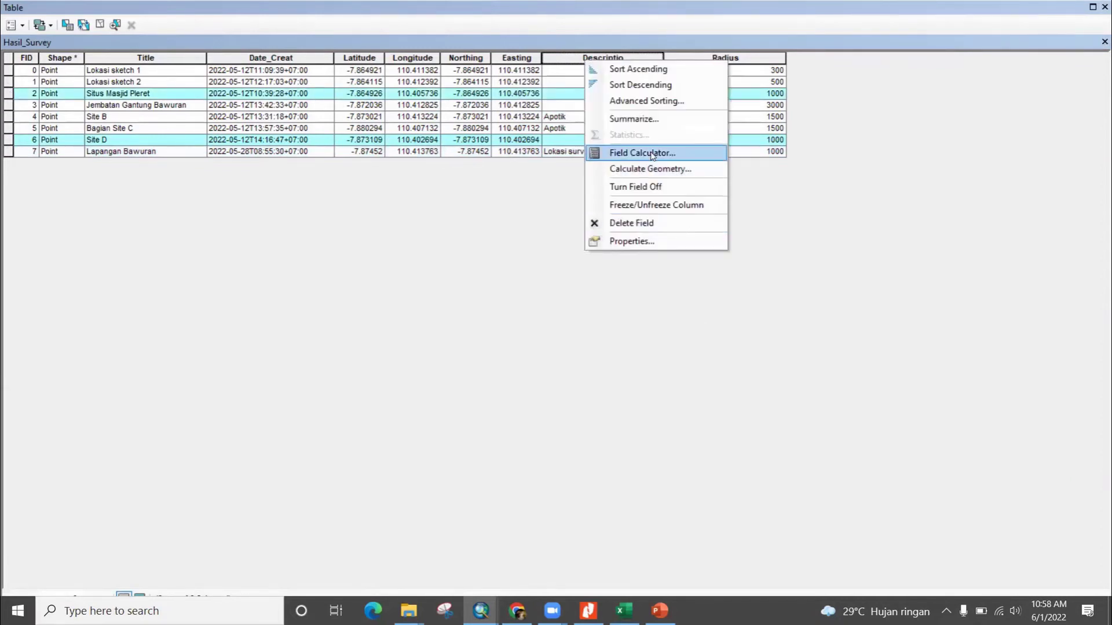
key("Return")
left_click(527, 337)
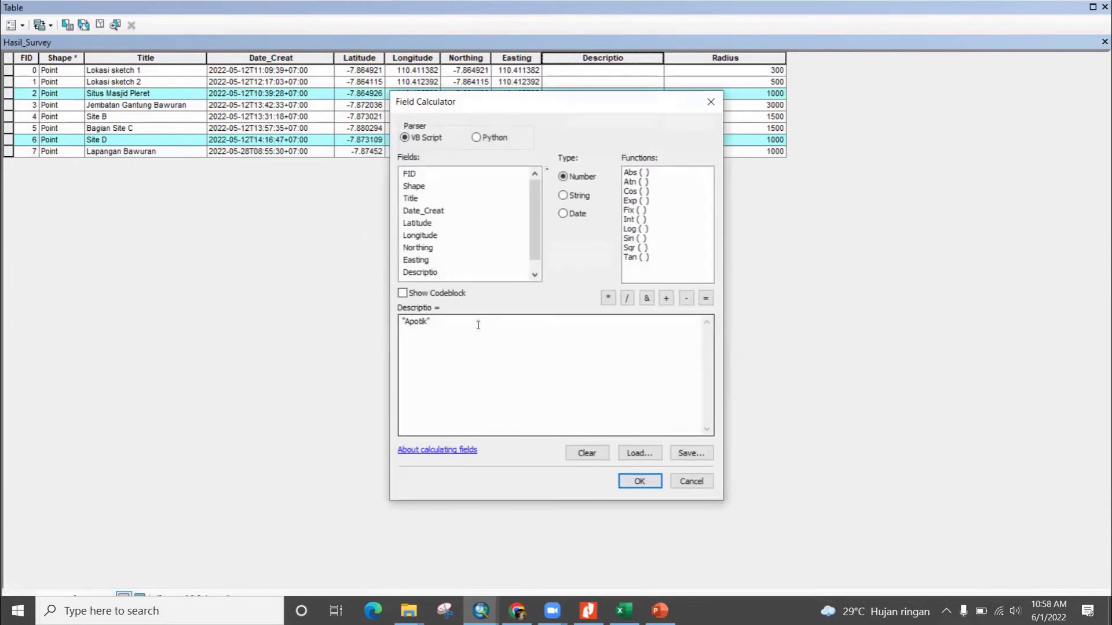
left_click_drag(428, 321, 402, 321)
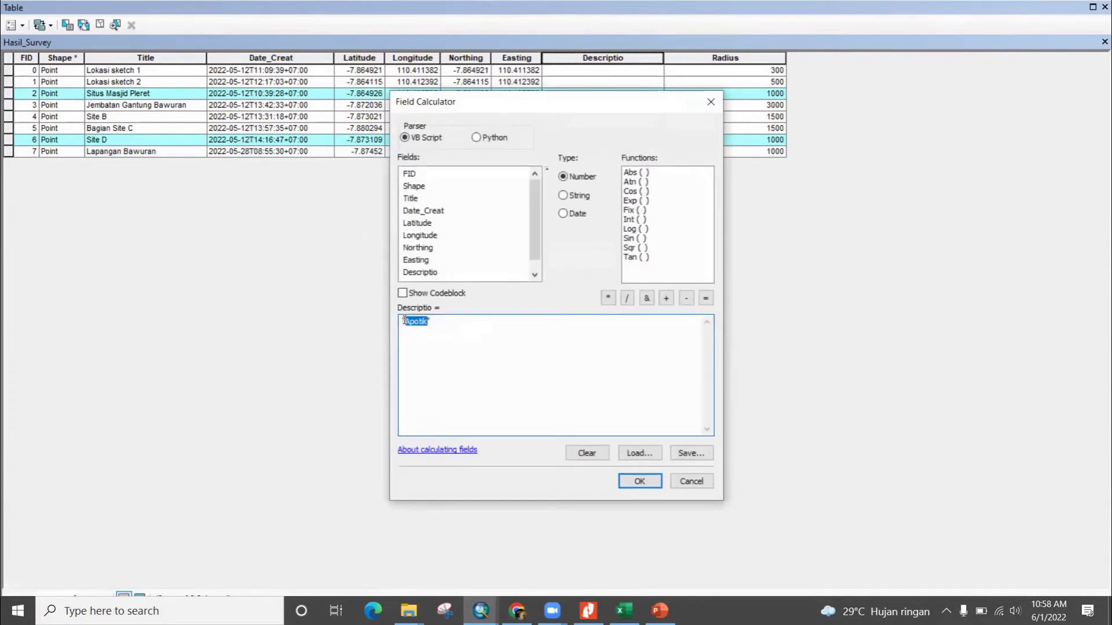
type("SMP")
left_click(635, 481)
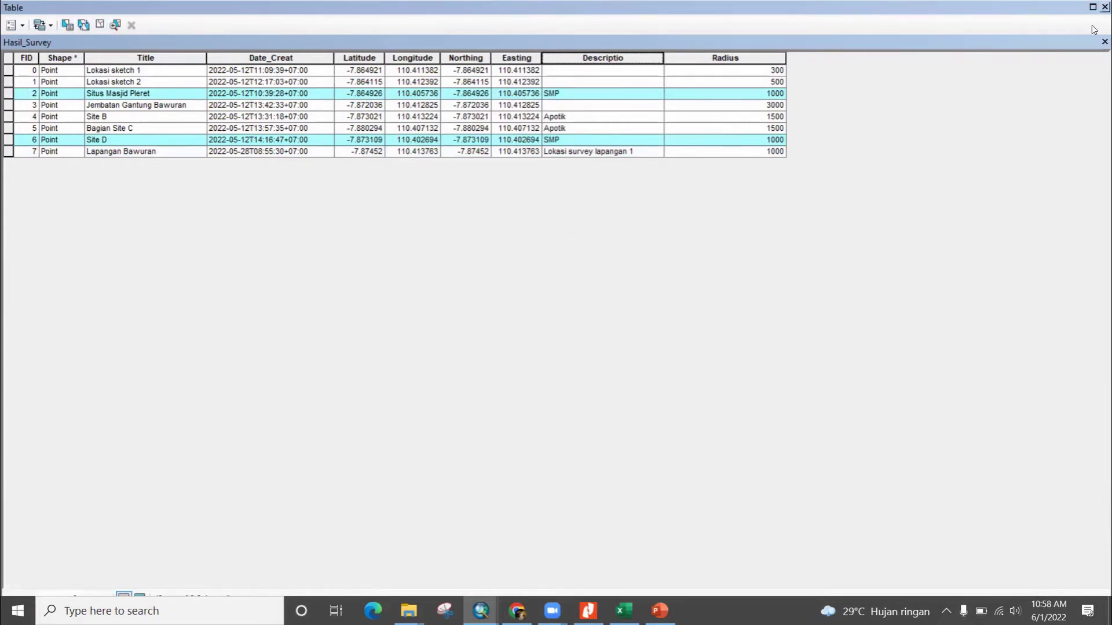
left_click(1104, 7)
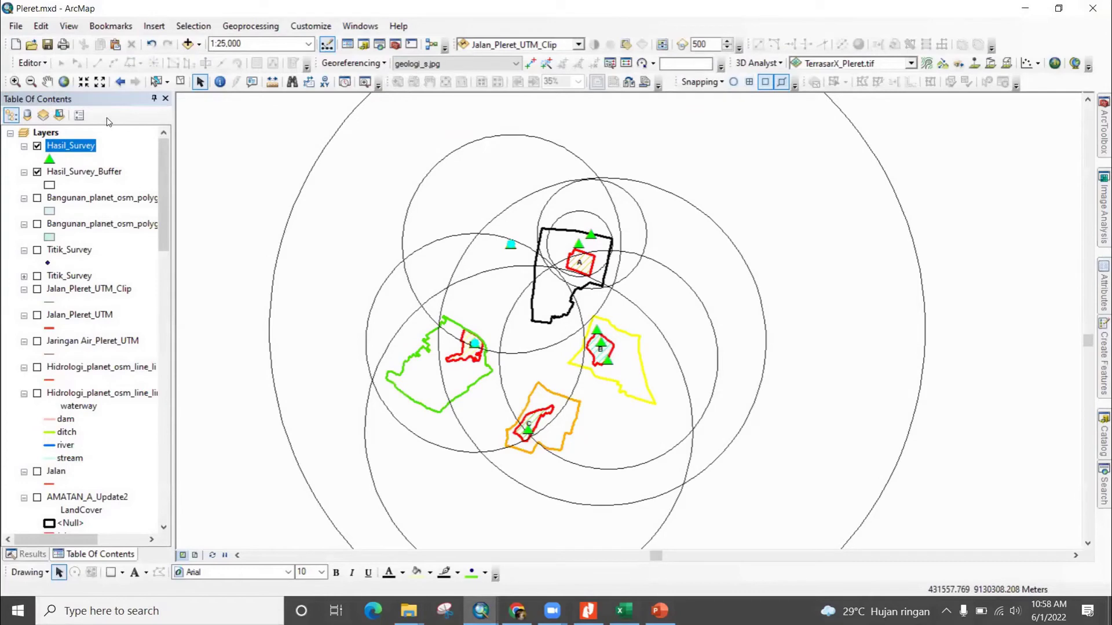
left_click(180, 81)
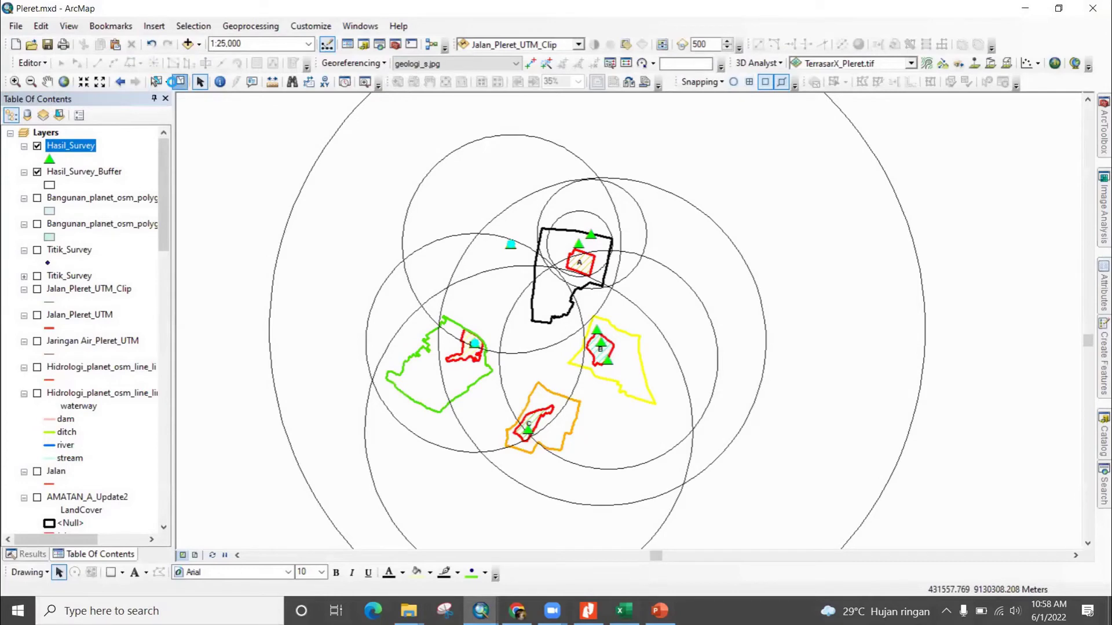
Step: In the Hasil_Survey_Buffer attribute table, calculate the Descriptio of Situs Masjid Pleret and Site D as "SMP"
right_click(96, 174)
left_click(115, 214)
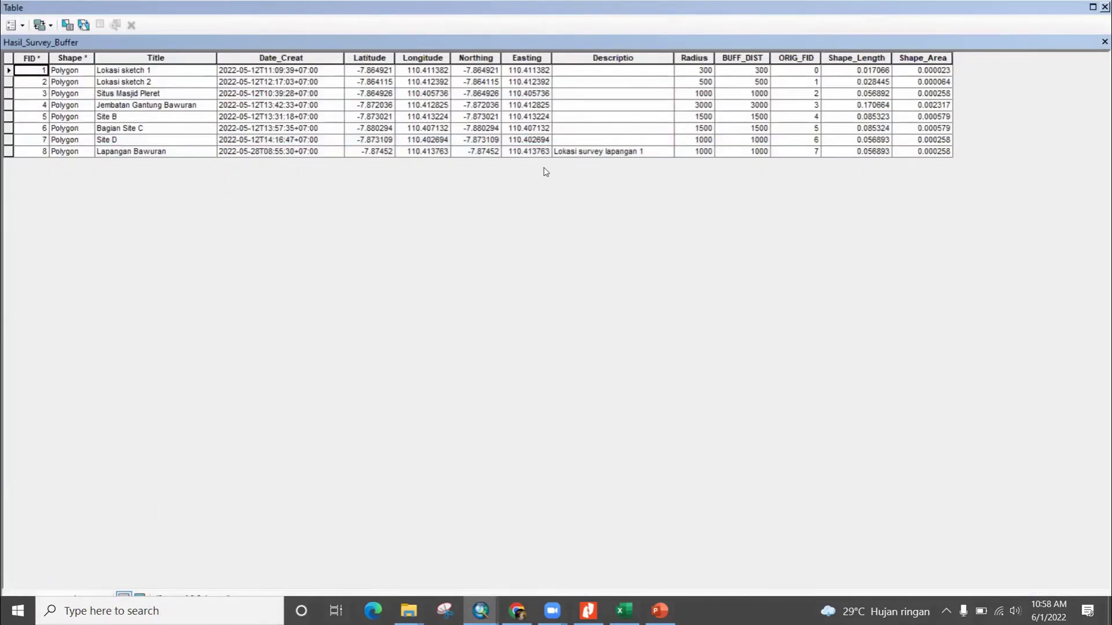
left_click(597, 59)
right_click(592, 59)
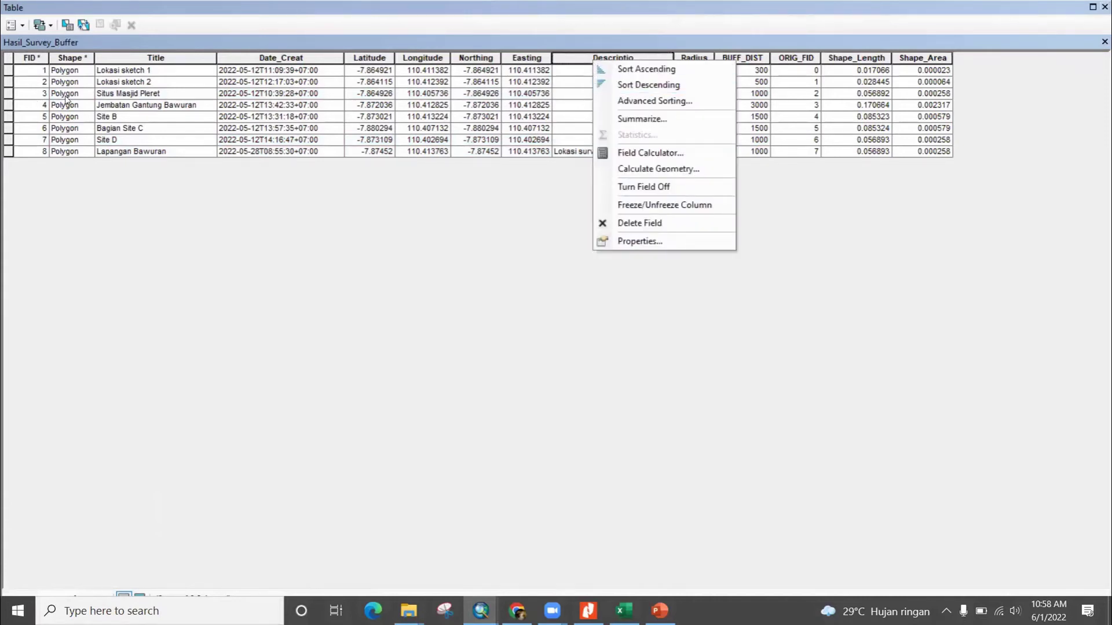
left_click(30, 98)
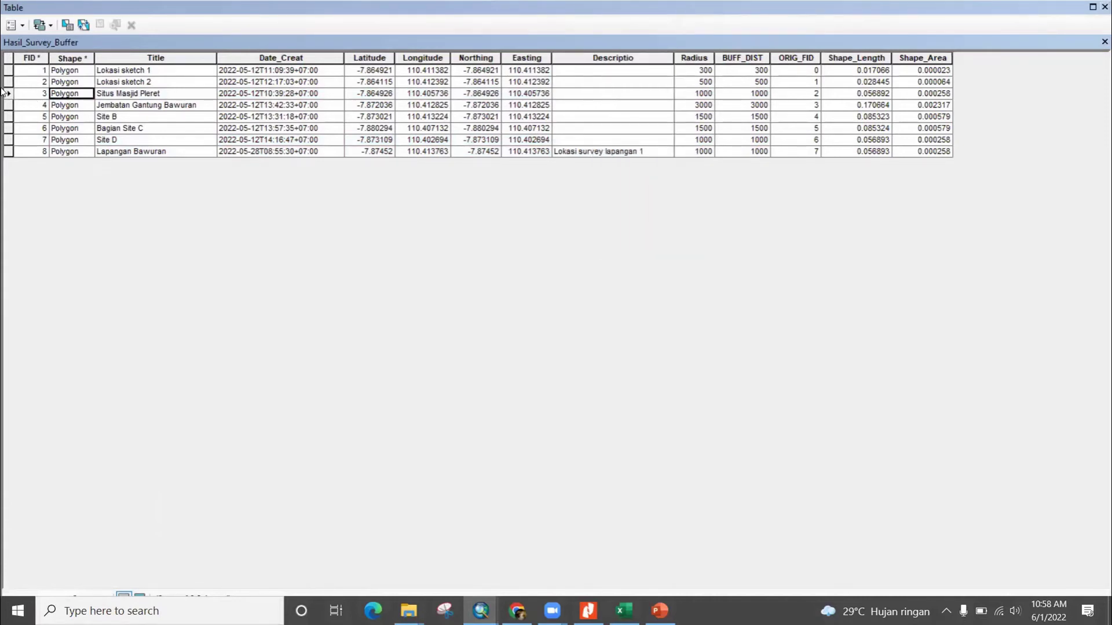
left_click(7, 83)
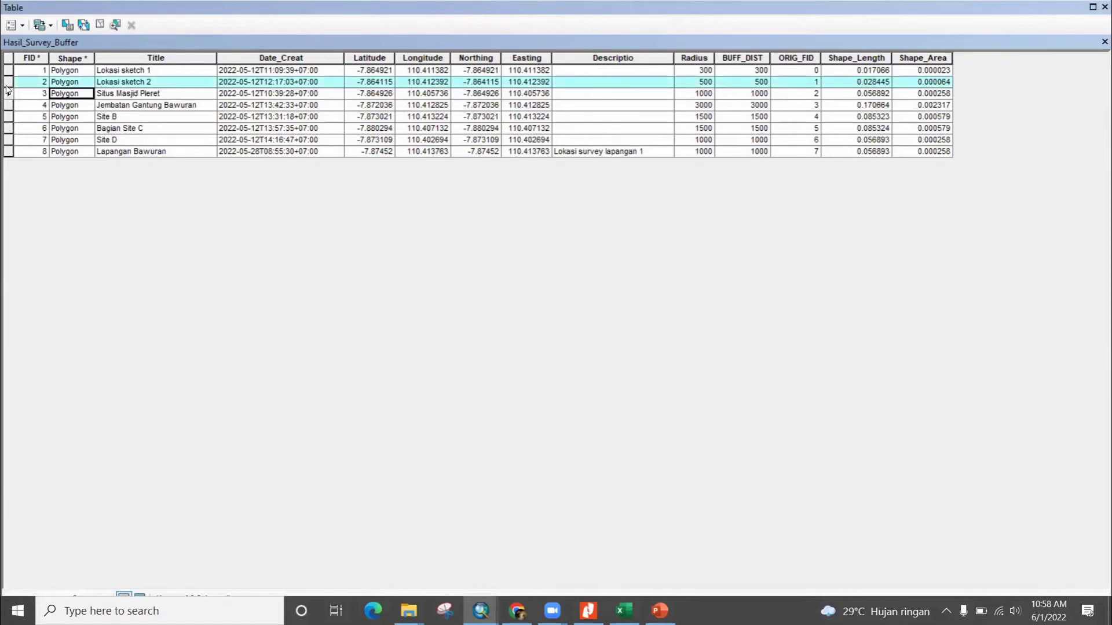
left_click(8, 94)
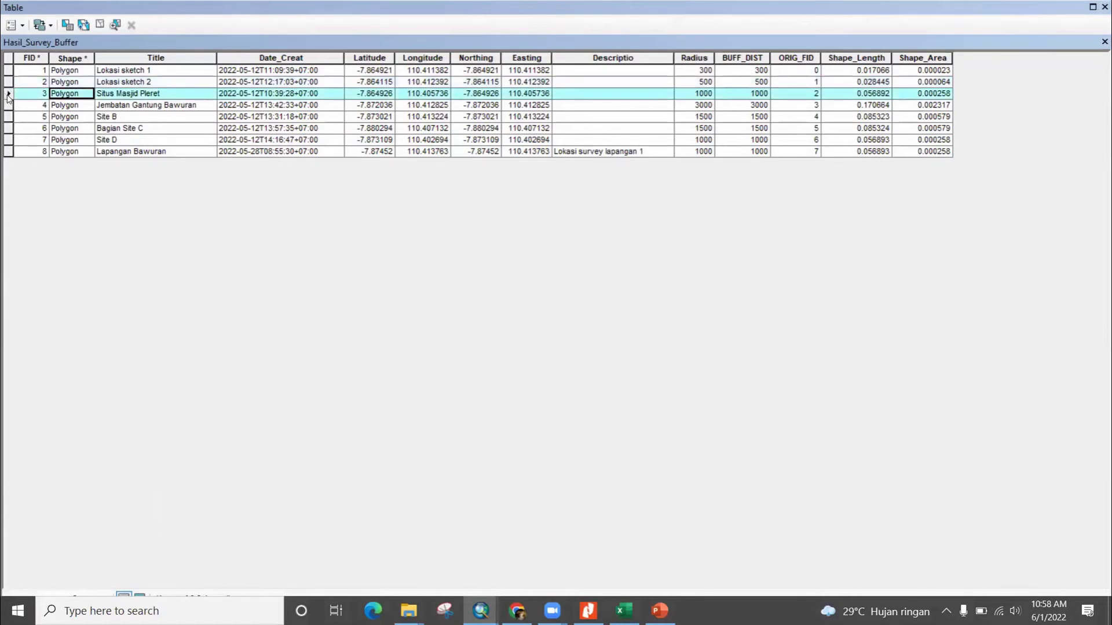
left_click(7, 140, "ctrl")
right_click(582, 59)
left_click(610, 151)
left_click(523, 336)
type("\"SMP")
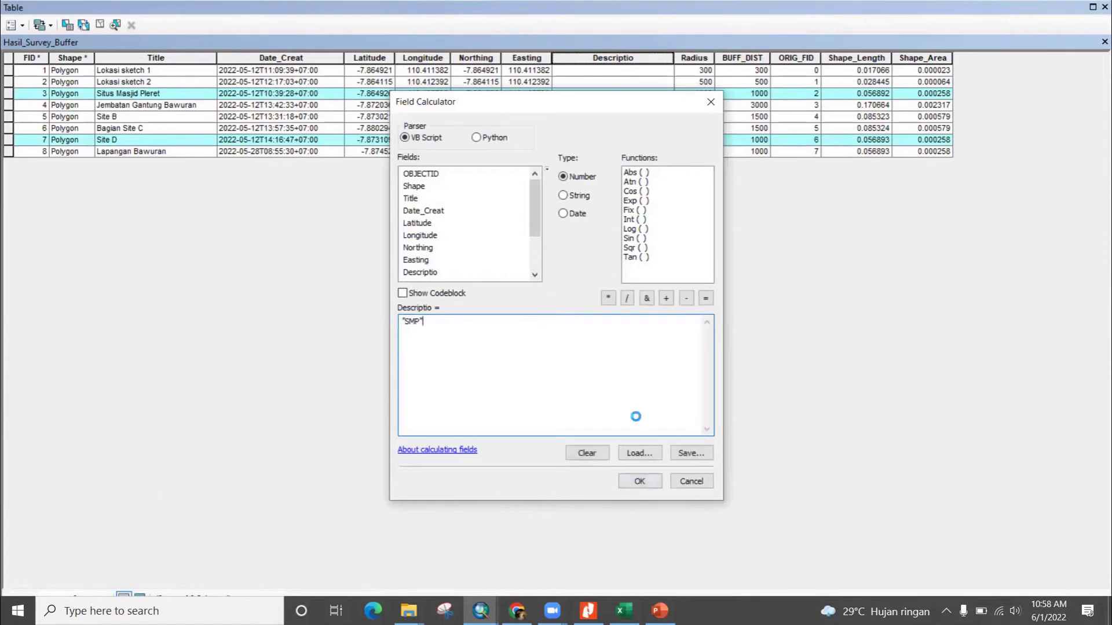
left_click(640, 481)
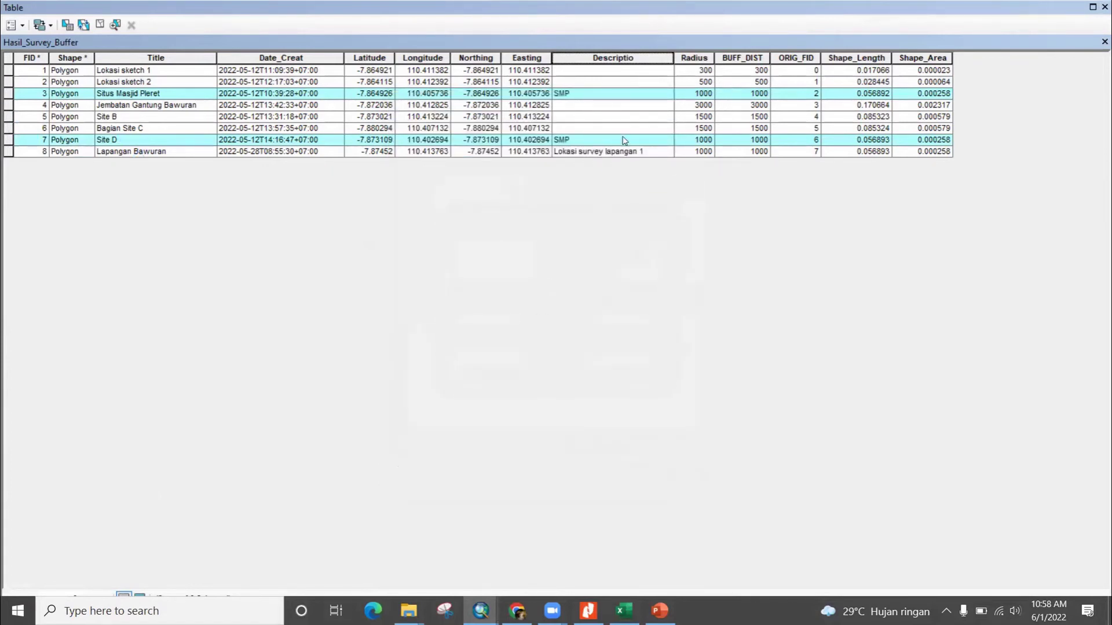
Step: Calculate the Descriptio of the Site B and Bagian Site C buffers as "Apotek", then close the table
left_click_drag(7, 116, 7, 128)
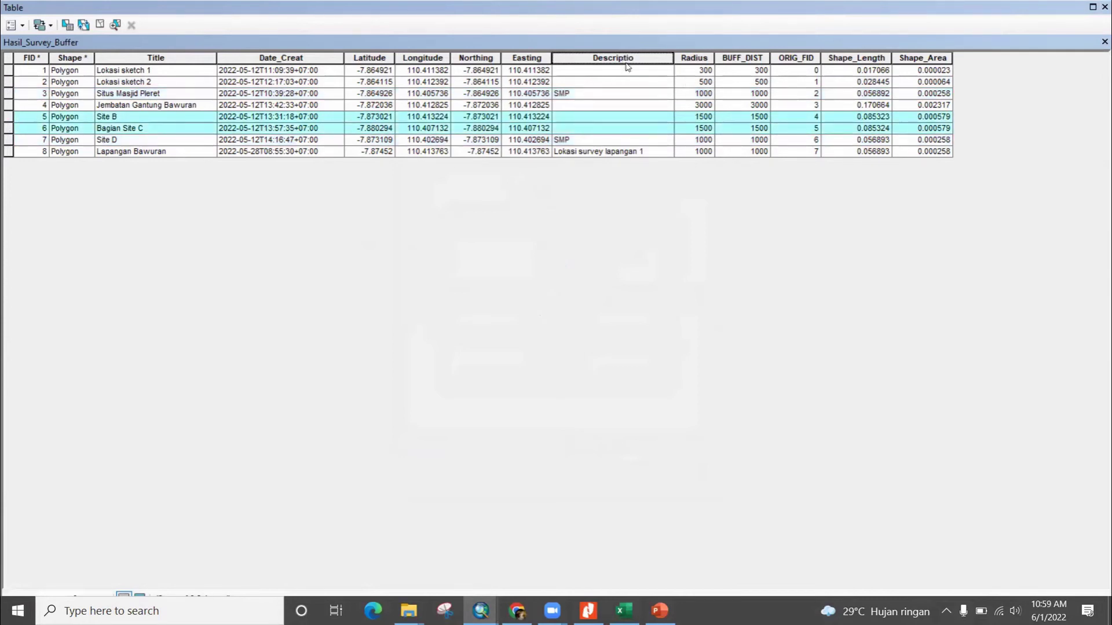
right_click(627, 64)
left_click(681, 153)
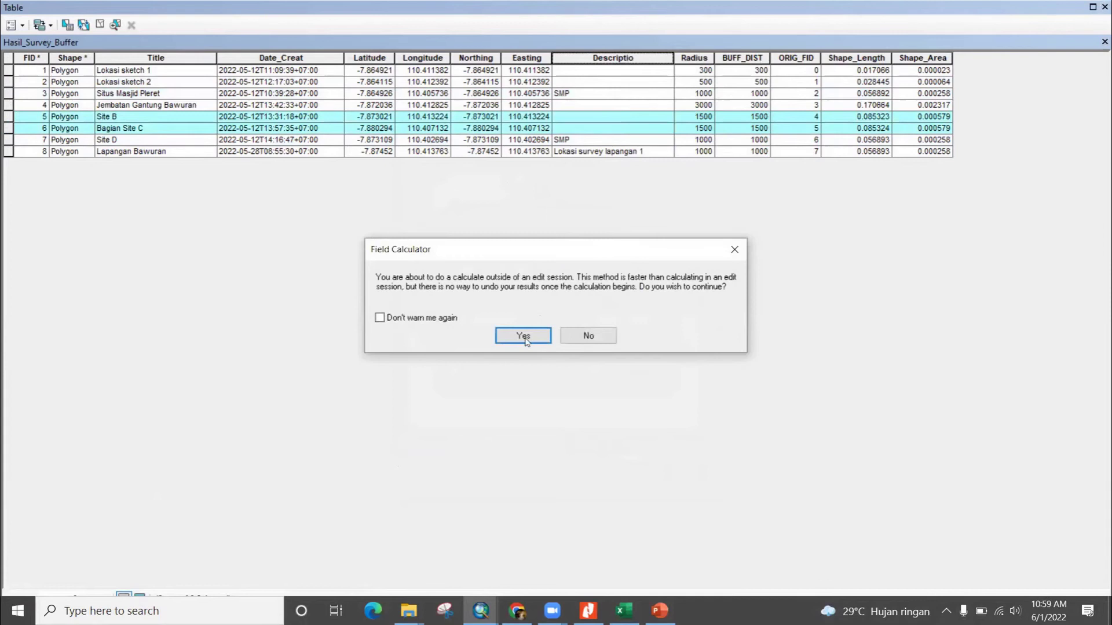
left_click(457, 404)
double_click(417, 323)
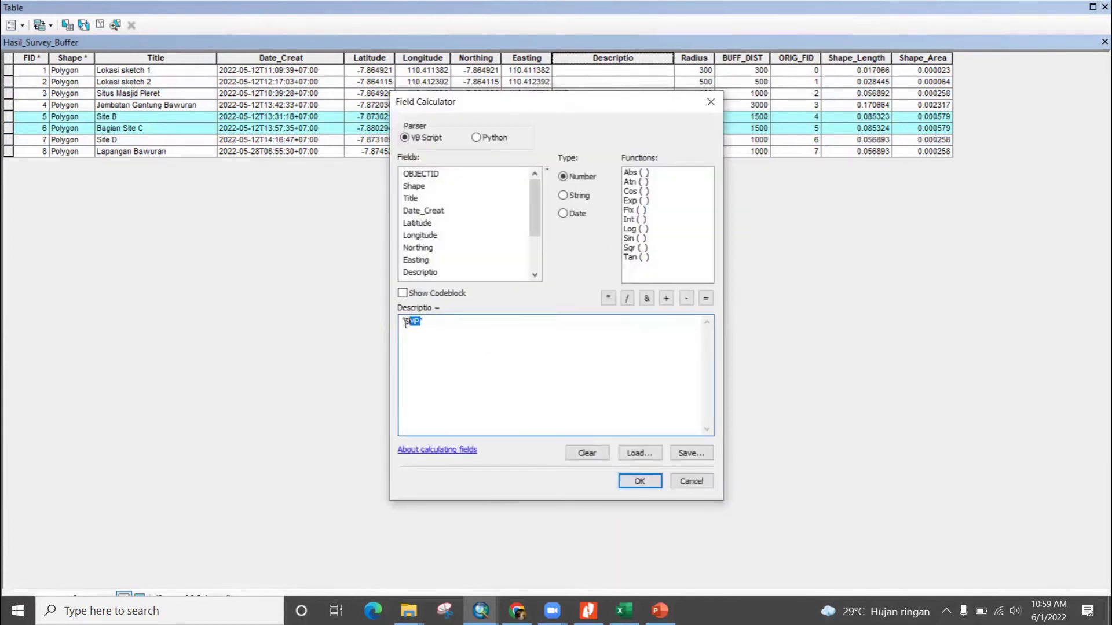
type("Apotek")
left_click(637, 478)
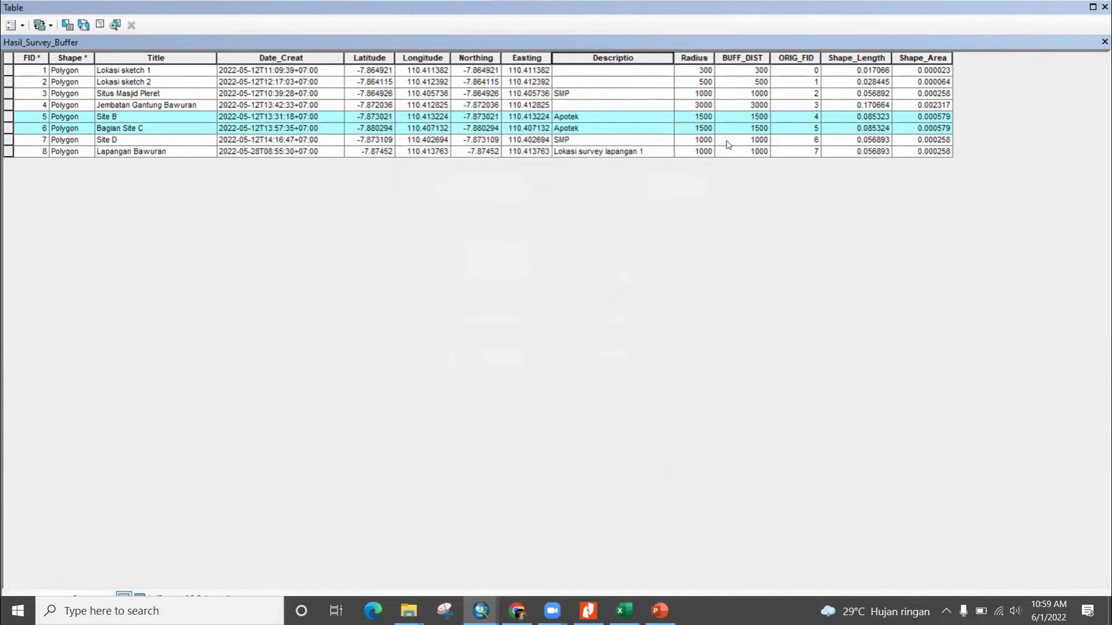
left_click(1104, 7)
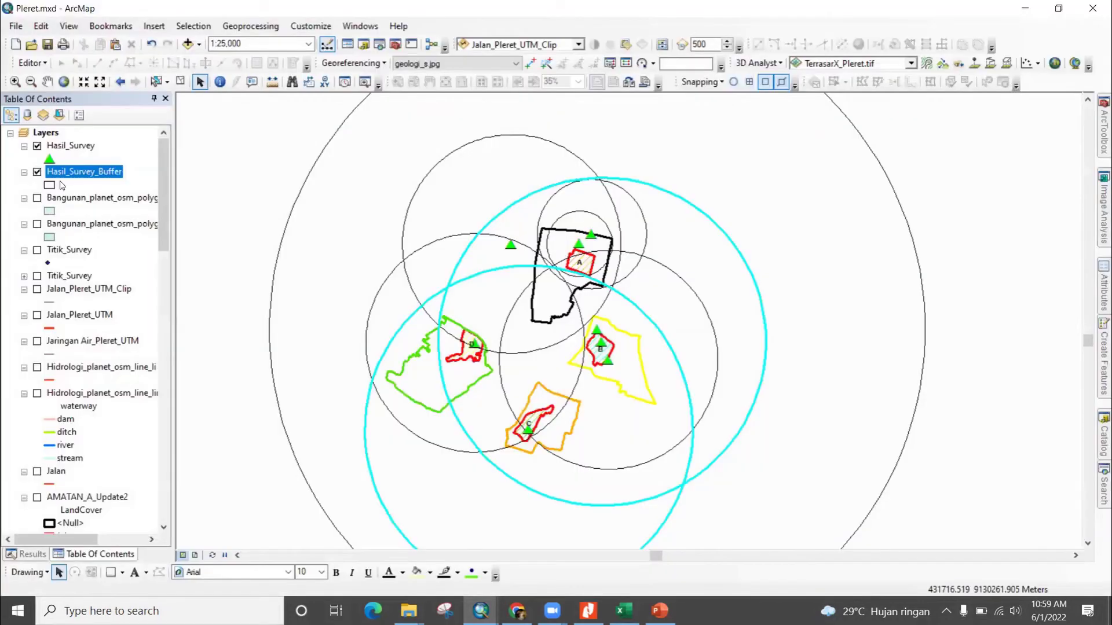
Step: Create a new layer from the two selected Apotek buffers and turn off the Hasil_Survey layer
right_click(79, 175)
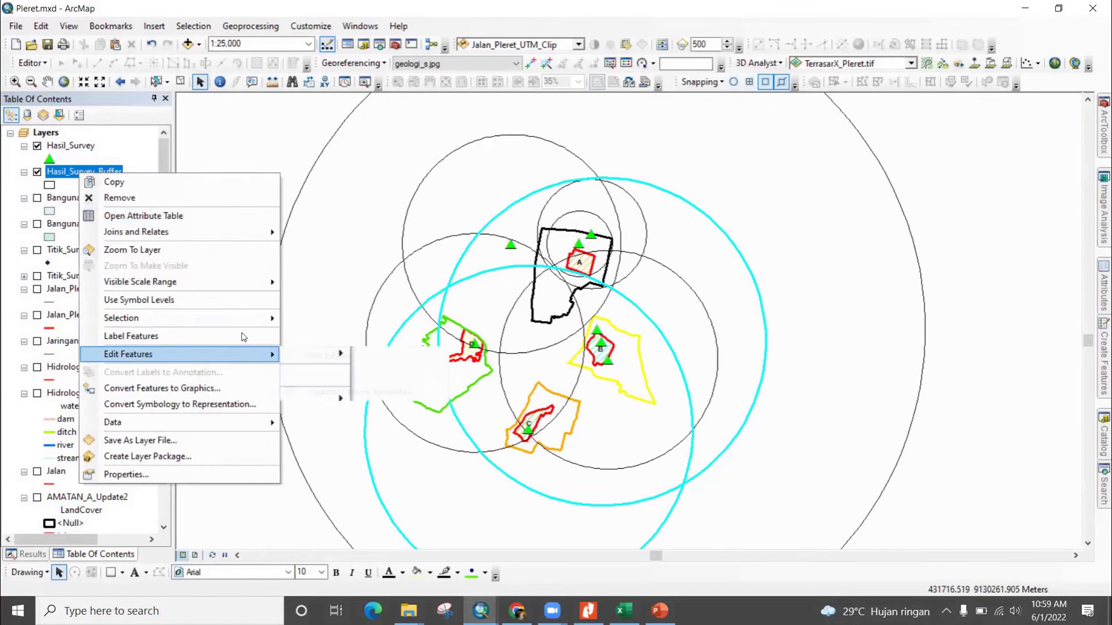
mouse_move(253, 323)
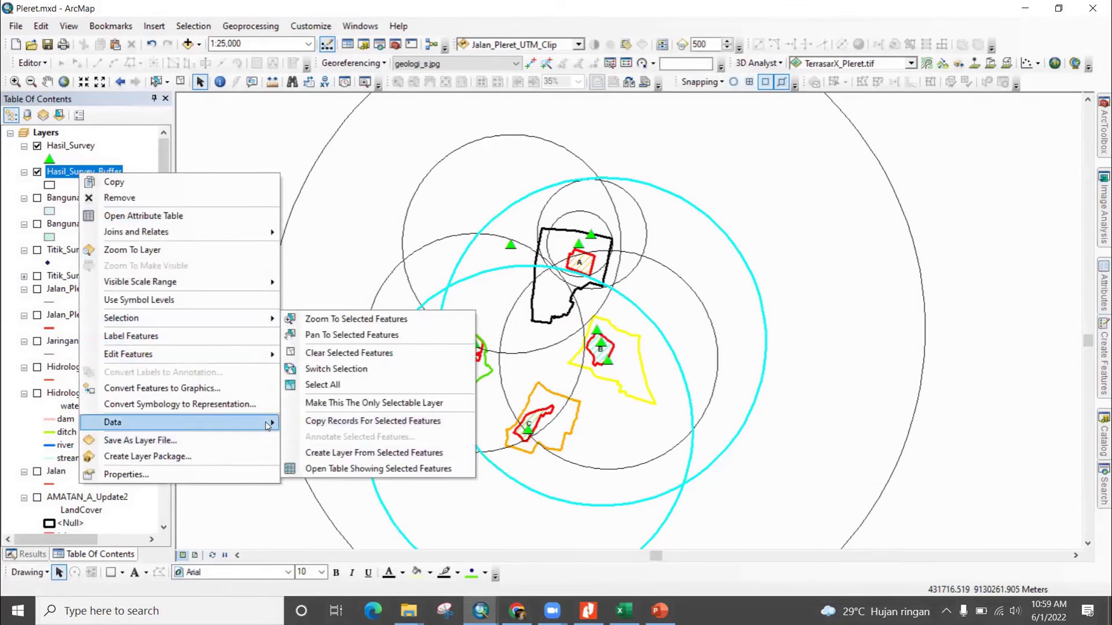
mouse_move(266, 422)
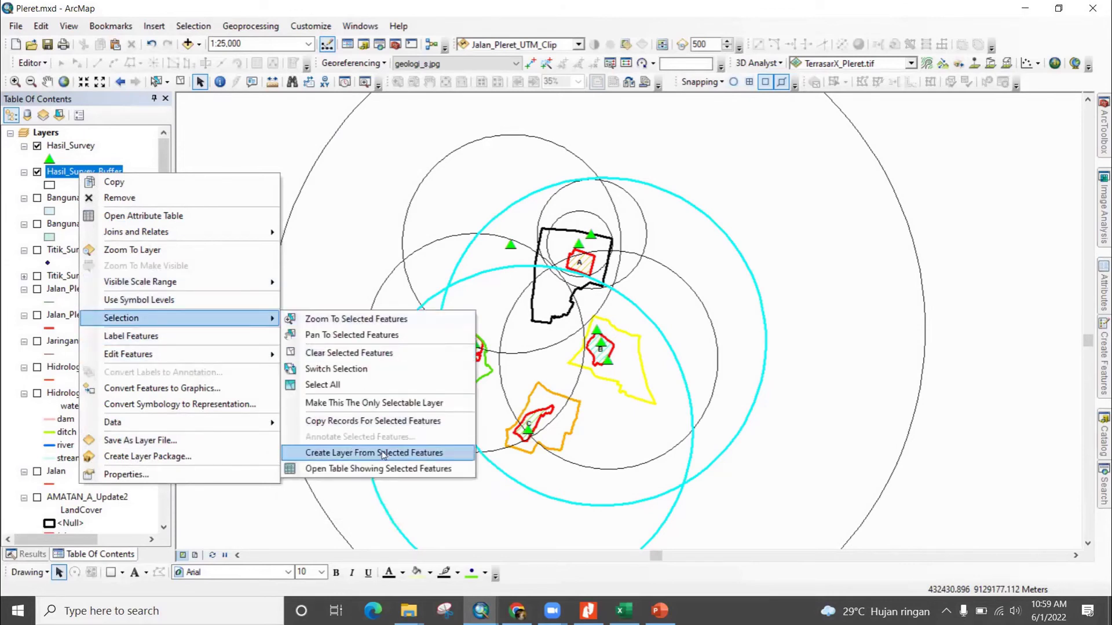
left_click(382, 453)
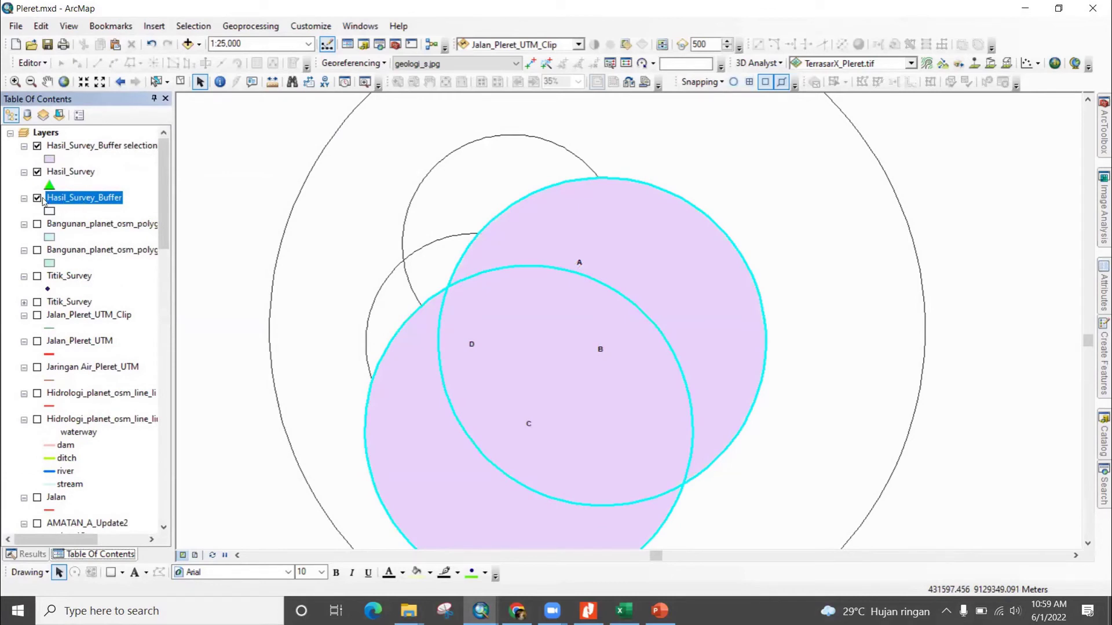
left_click(105, 187)
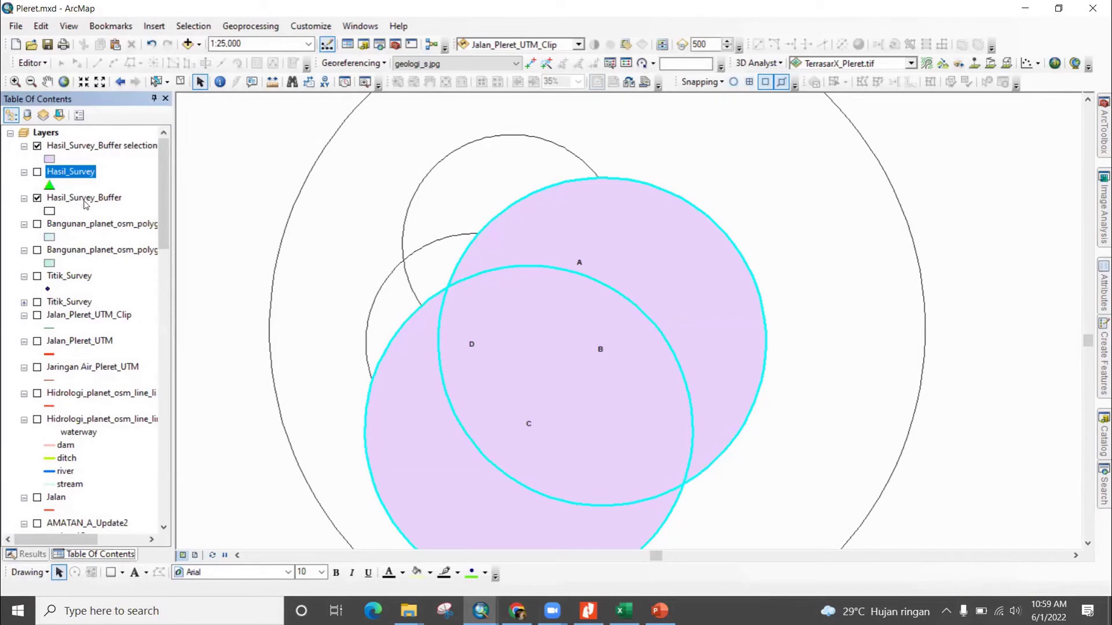
Step: Rename the new Hasil_Survey_Buffer selection layer as Apotek_Buffer
left_click(104, 147)
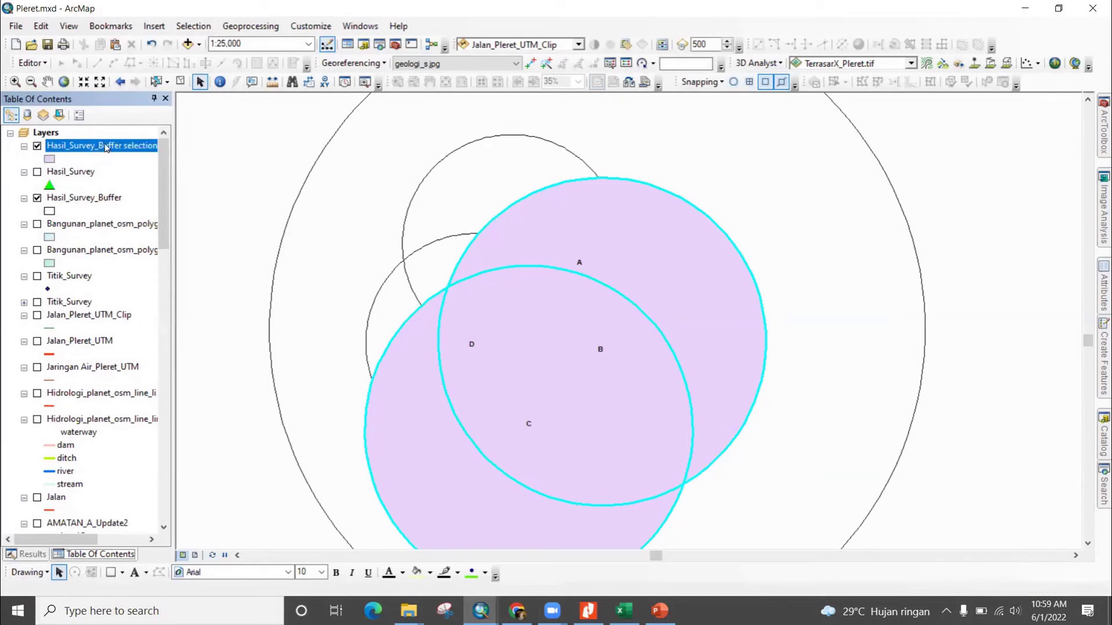
left_click(105, 146)
type("Apo")
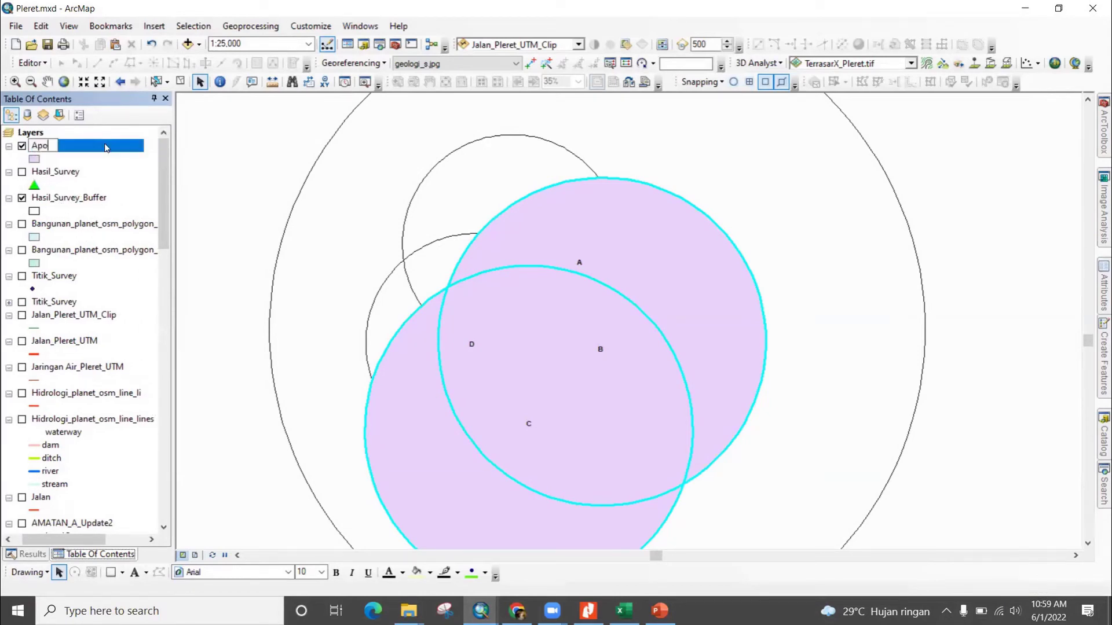
type("tek_Buffer")
key("Return")
left_click_drag(90, 538, 79, 539)
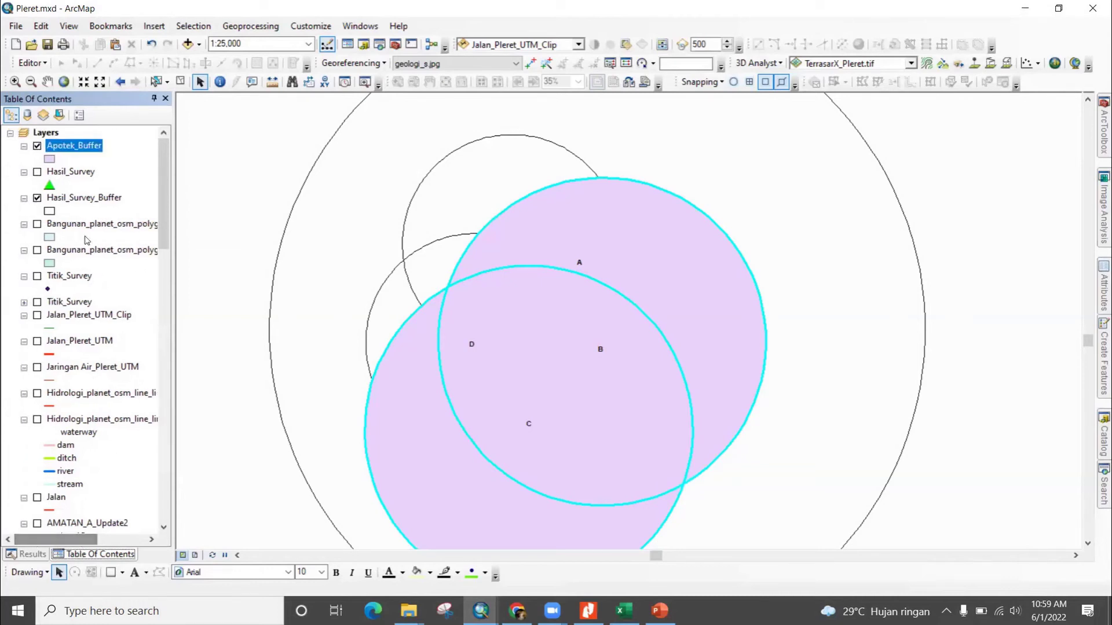
Step: Select the two SMP records in the Hasil_Survey_Buffer table and create a new layer from them
right_click(84, 199)
left_click(133, 238)
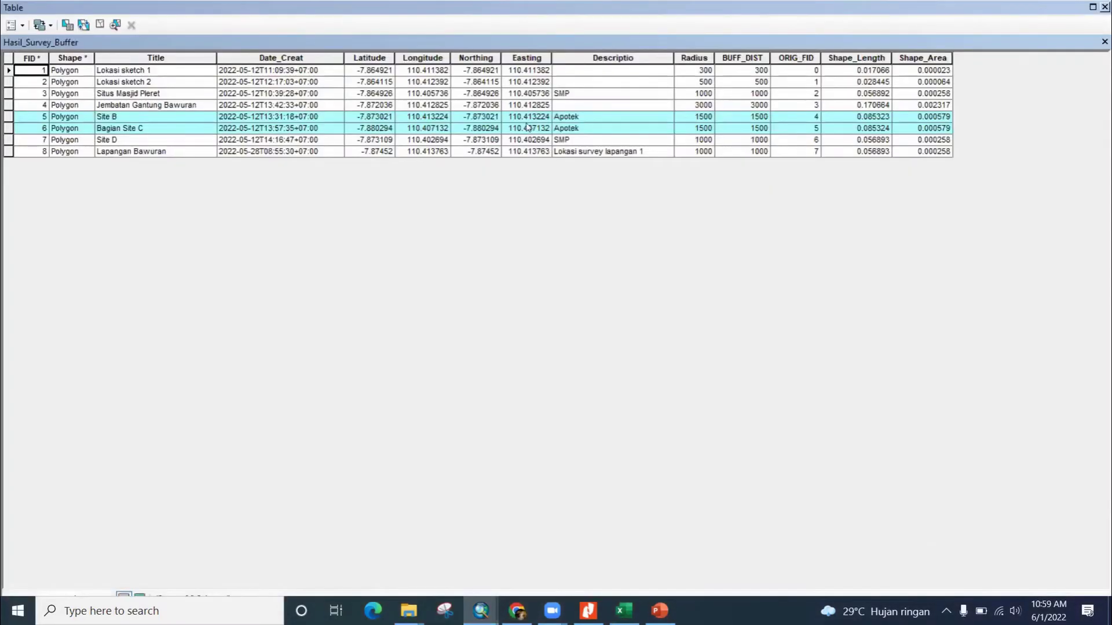
left_click(9, 93)
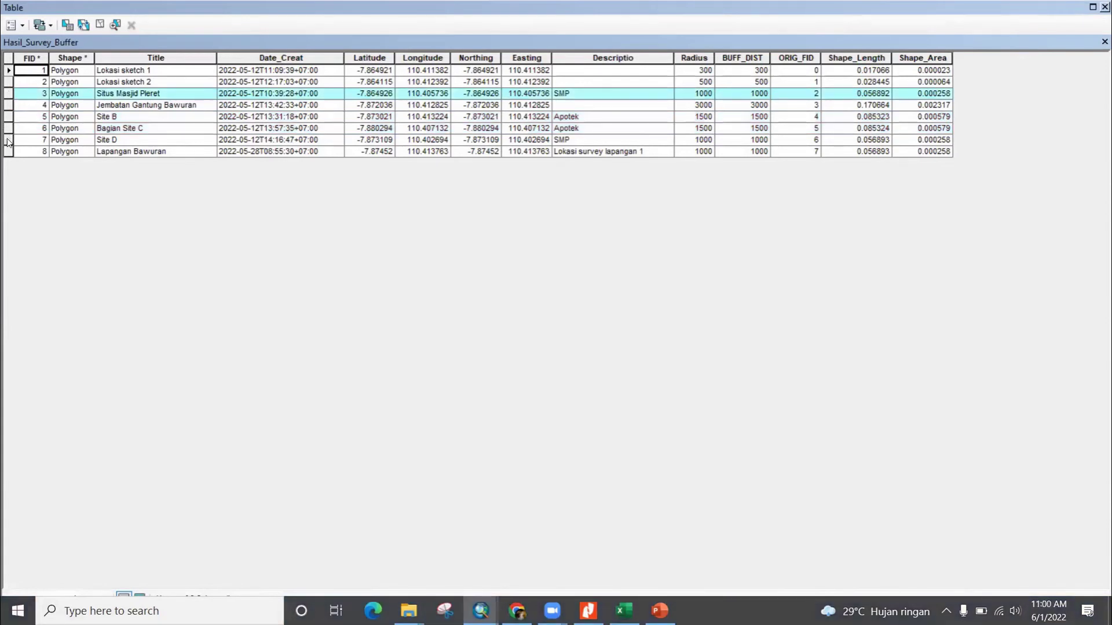
left_click(9, 141, "ctrl")
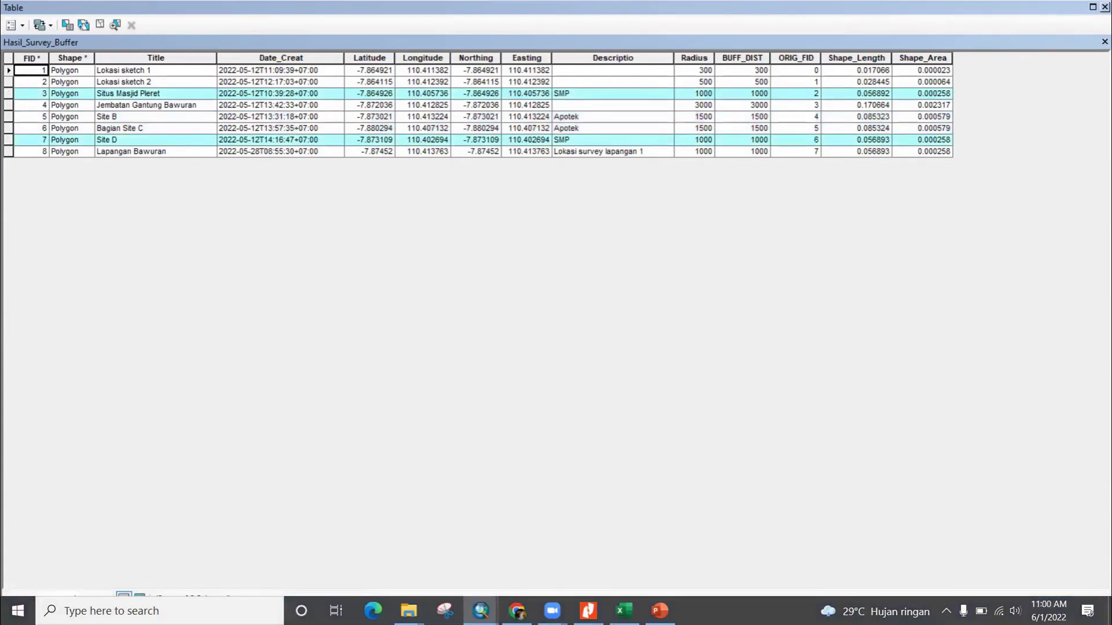
left_click(1104, 7)
right_click(94, 200)
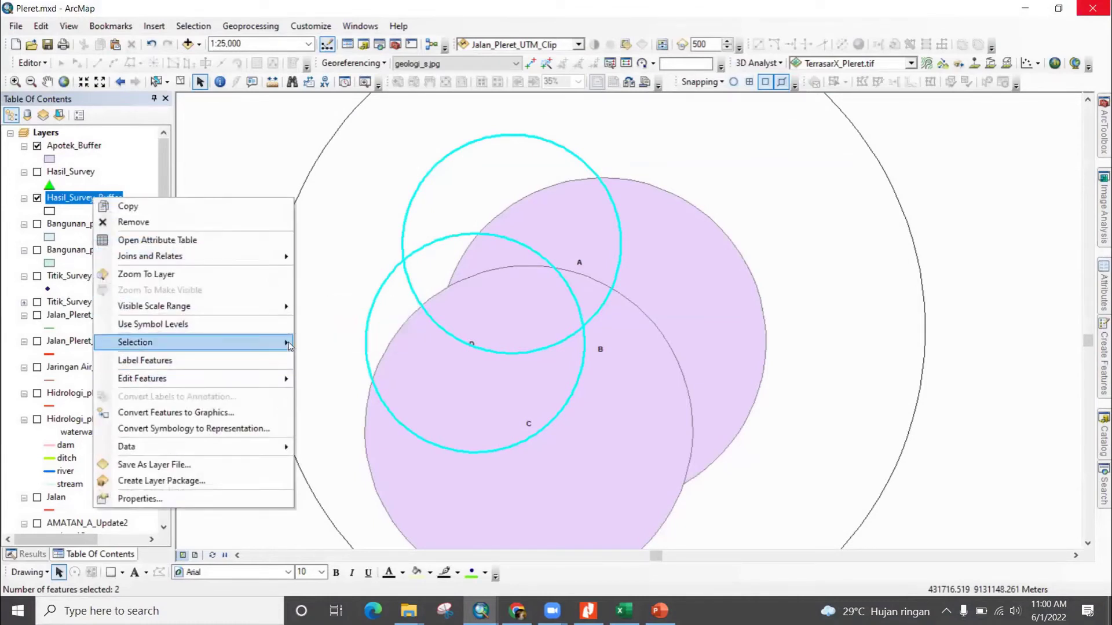
mouse_move(272, 342)
left_click(397, 478)
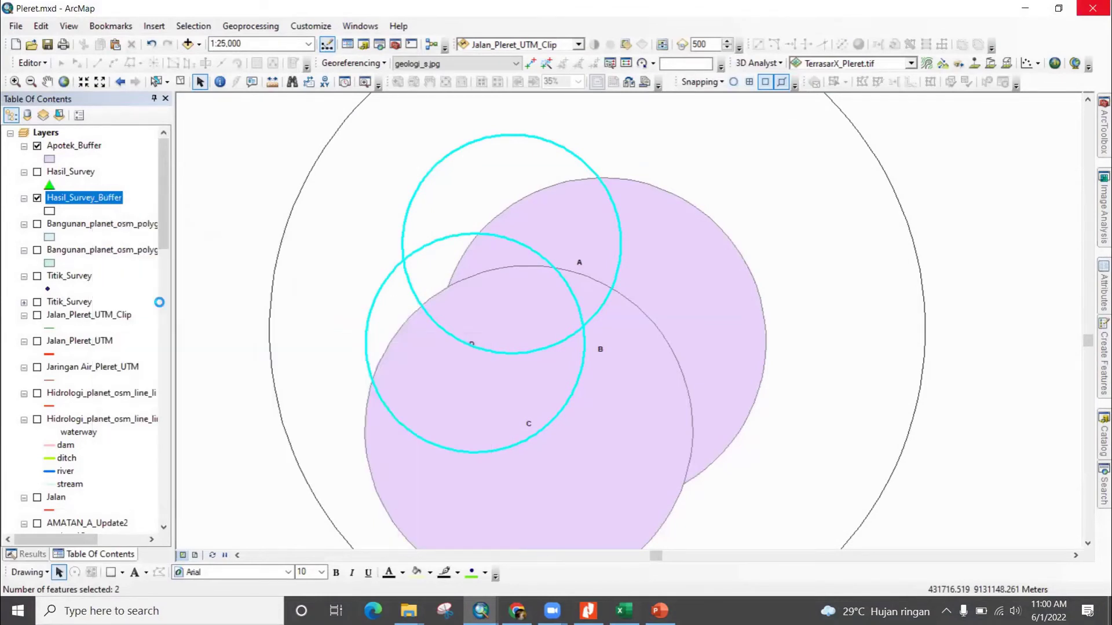
Step: Rename the new selection layer as SMP and turn off the Hasil_Survey_Buffer layer
left_click(91, 147)
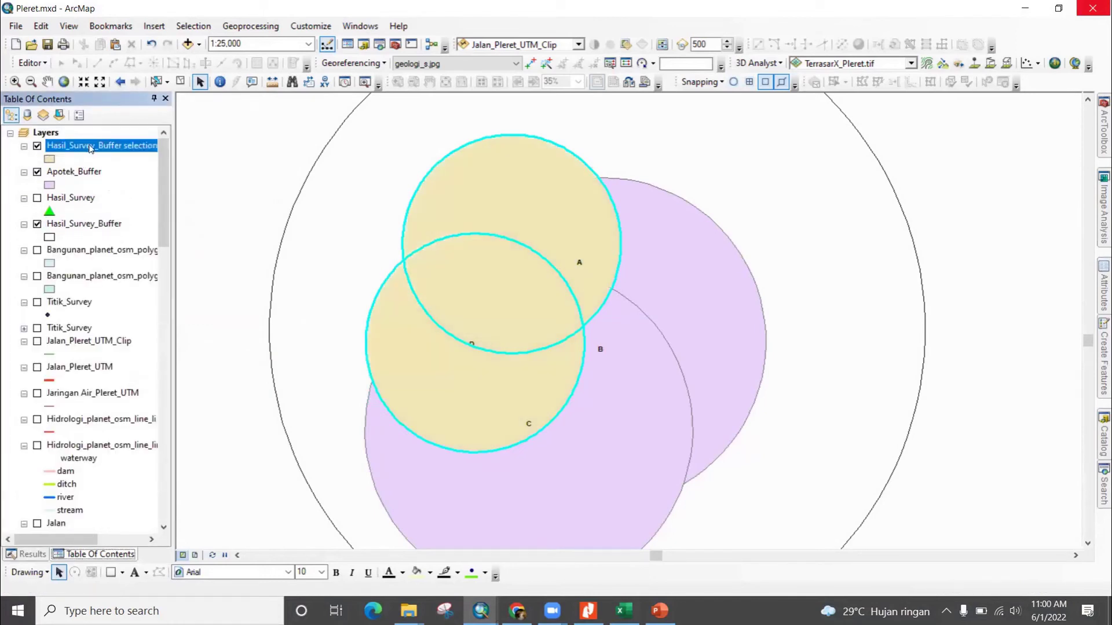
left_click(90, 148)
type("SMP")
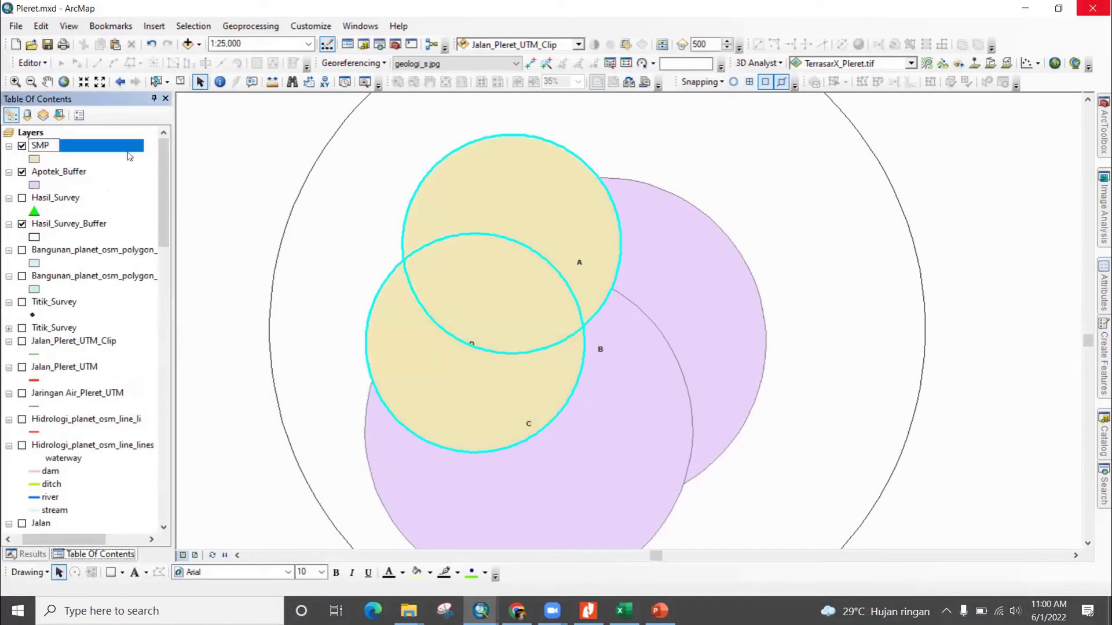
left_click(185, 173)
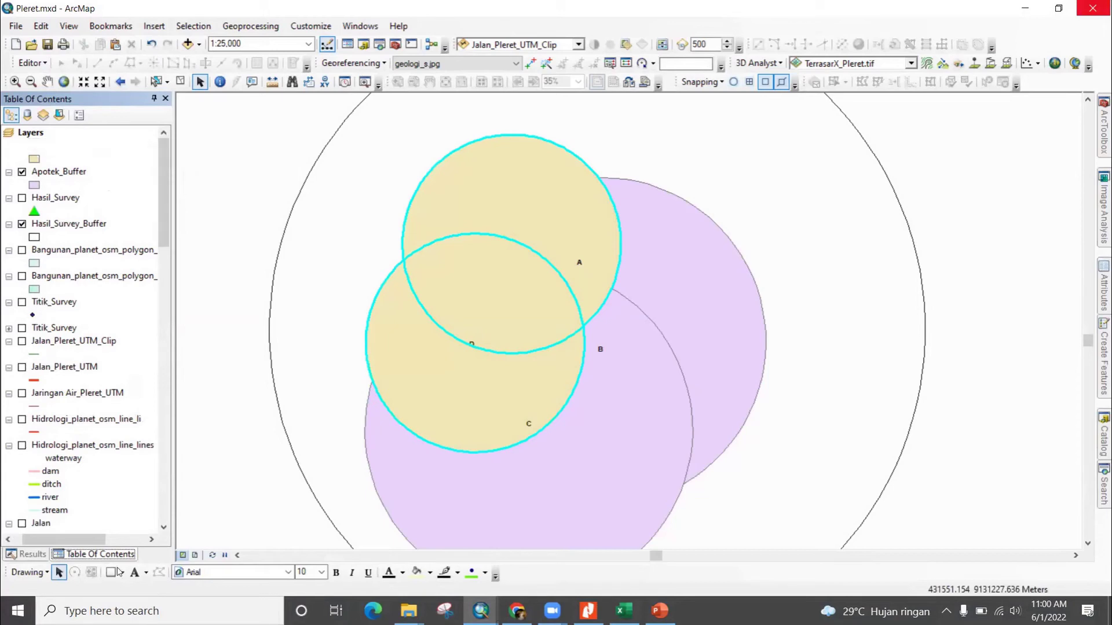
left_click_drag(95, 540, 64, 539)
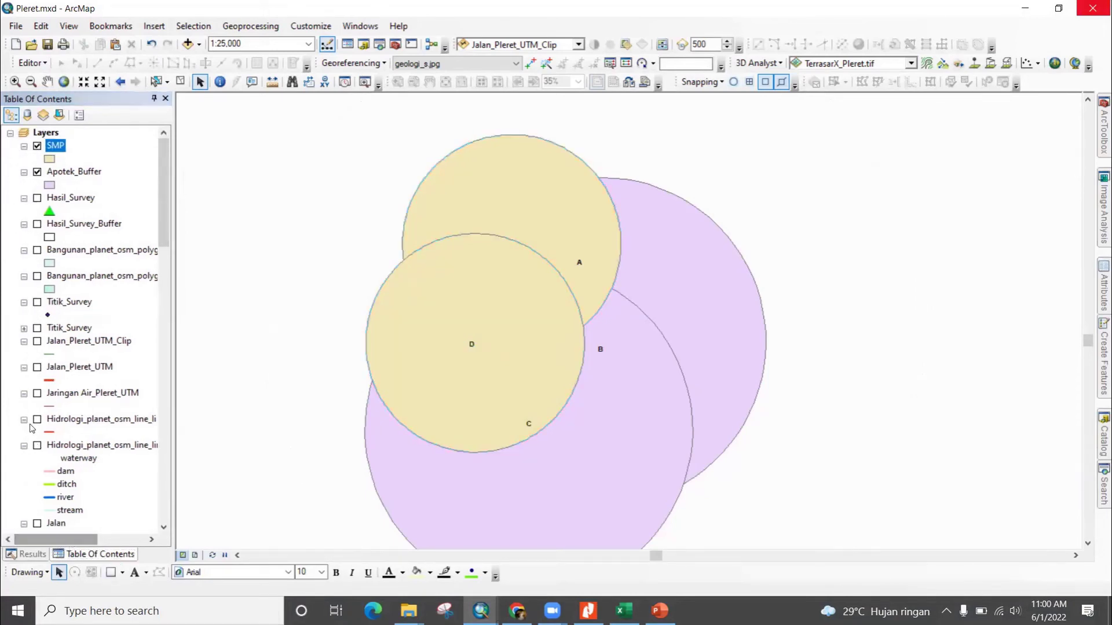
Step: Change the SMP layer's symbol to the Hollow style
scroll(32, 428, "down", 5)
scroll(52, 412, "down", 1)
scroll(87, 325, "up", 7)
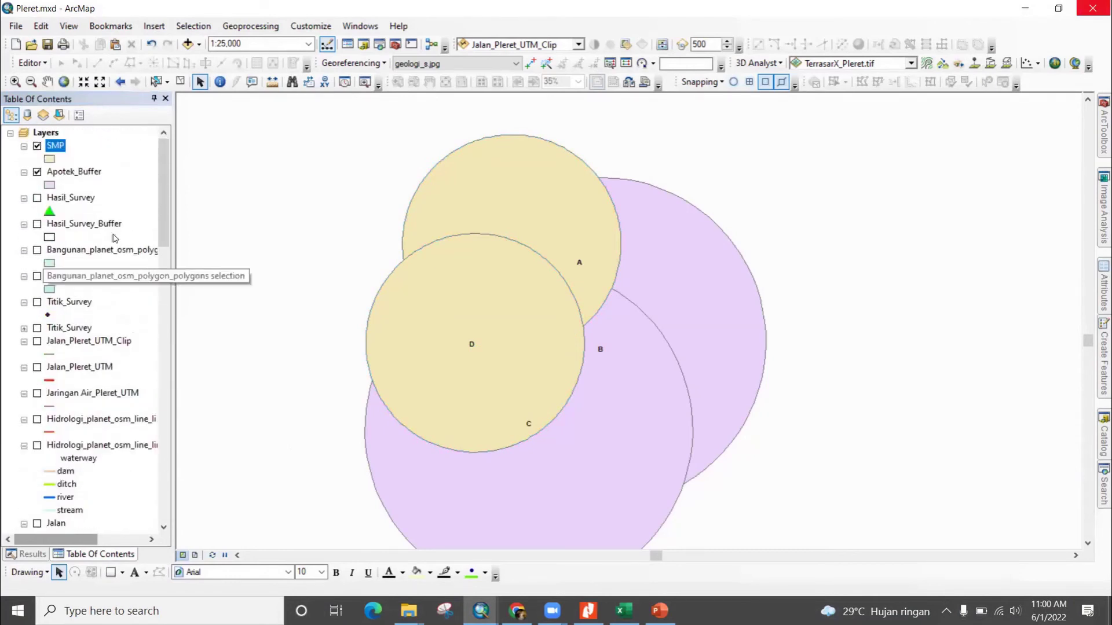
left_click(49, 160)
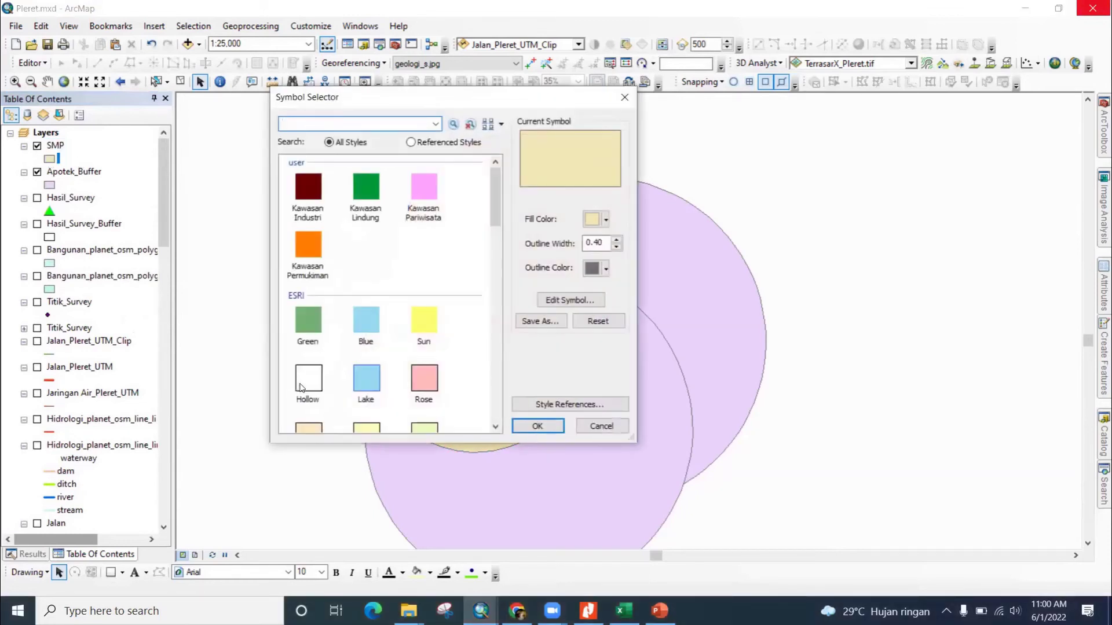
double_click(307, 380)
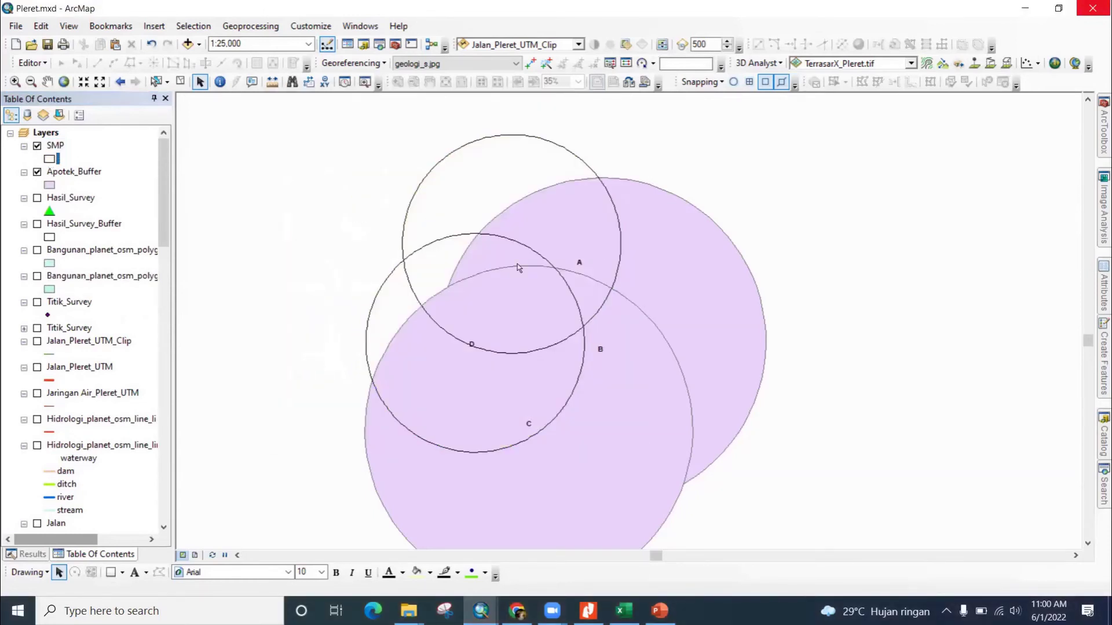
Step: Give the Apotek_Buffer layer a Hollow fill with a dashed orange topographic contour outline of width 2
left_click(49, 185)
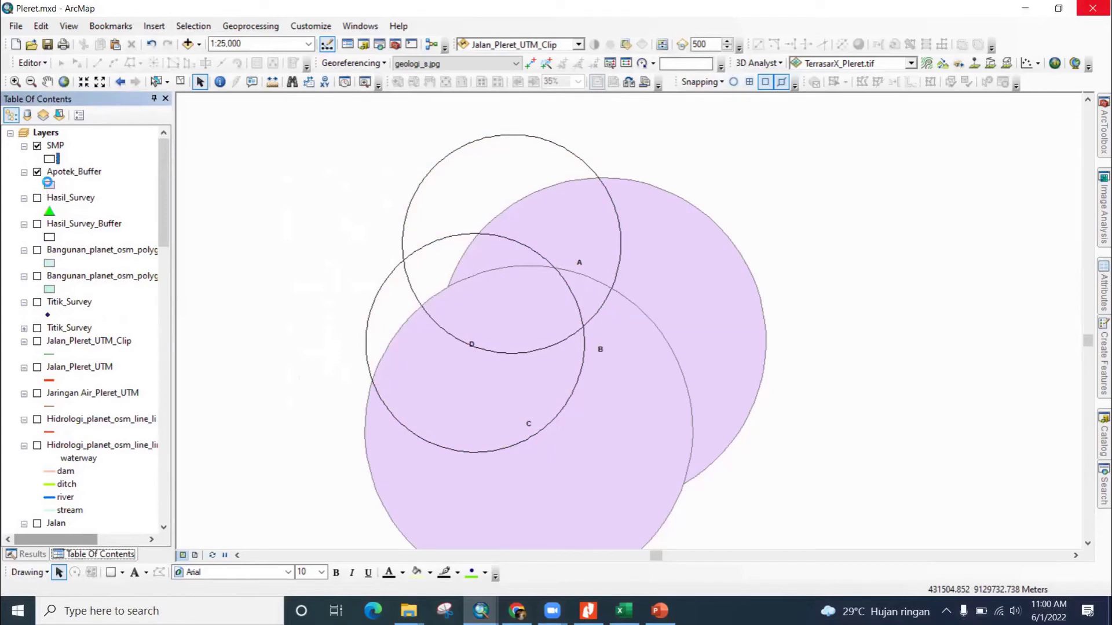
left_click(308, 380)
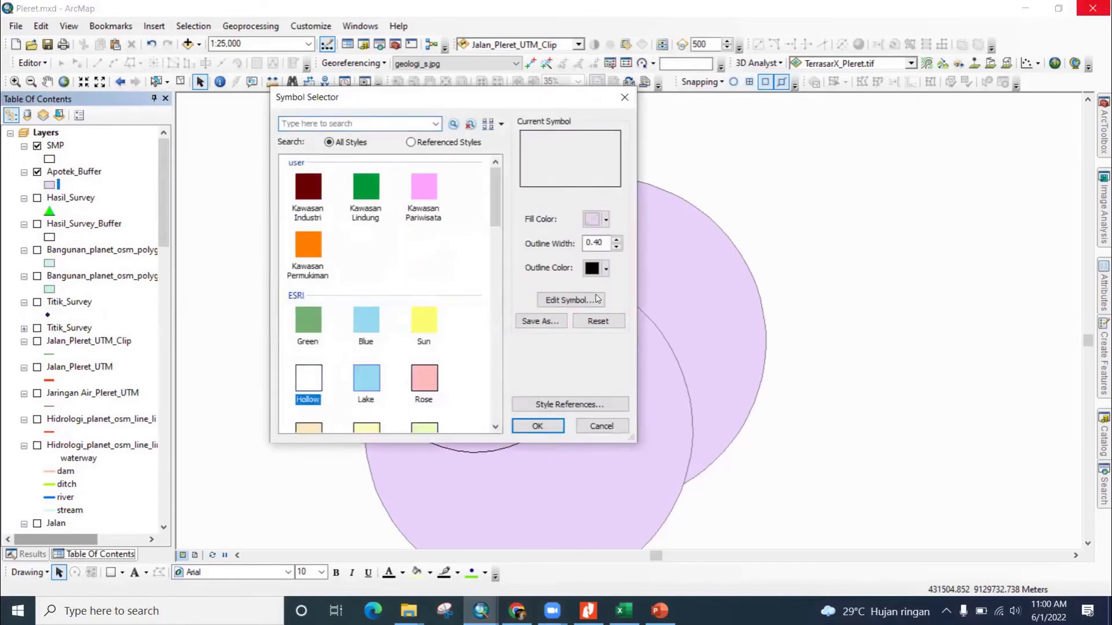
left_click(578, 300)
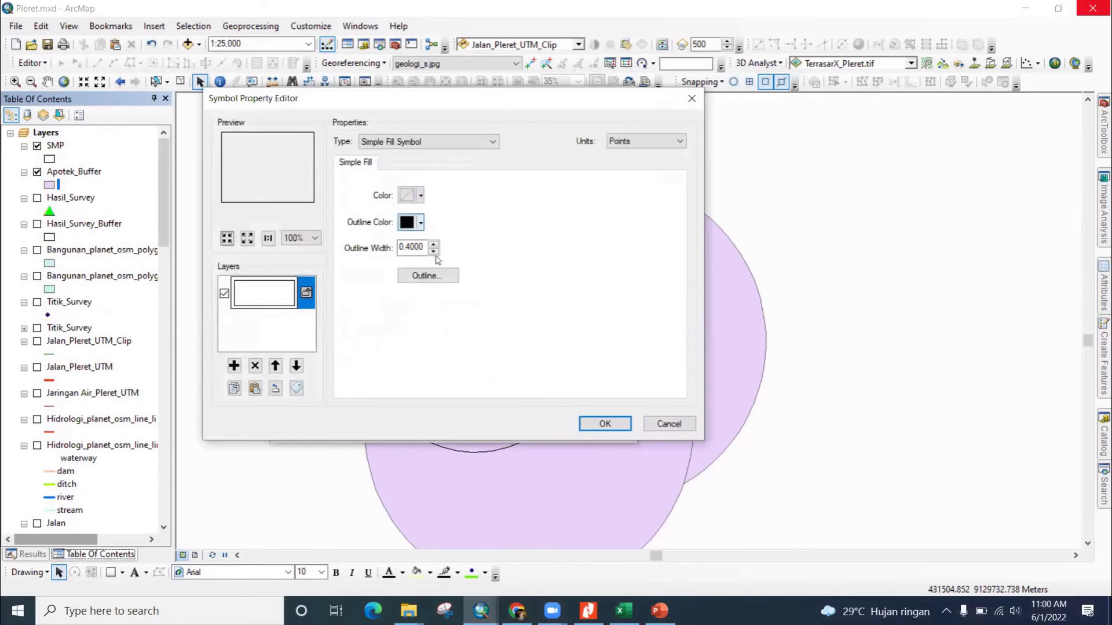
left_click(446, 270)
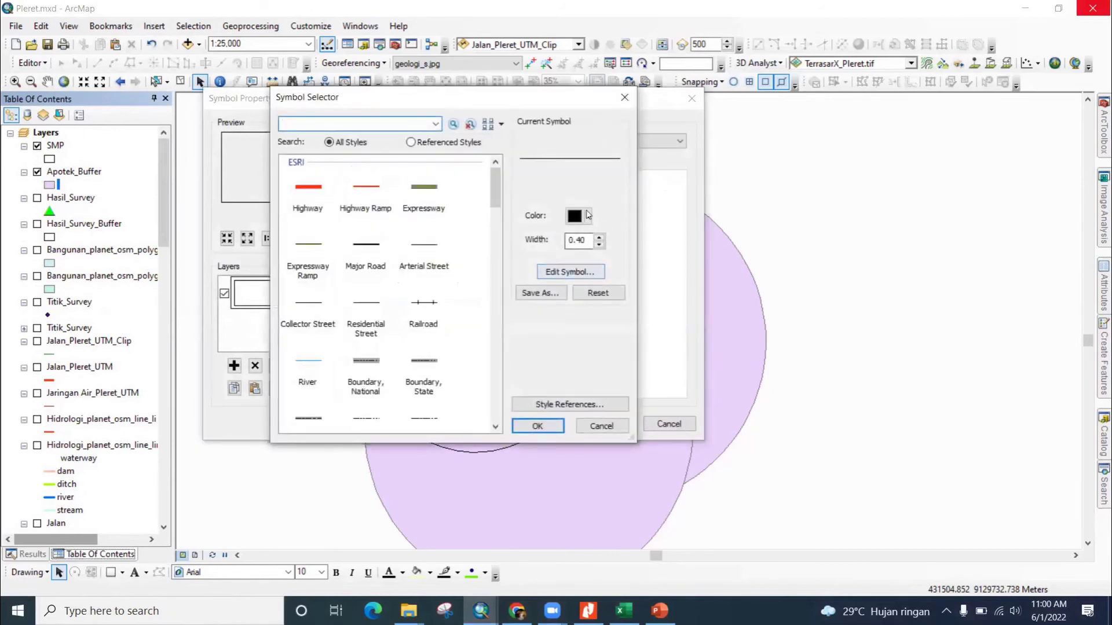
scroll(392, 274, "down", 10)
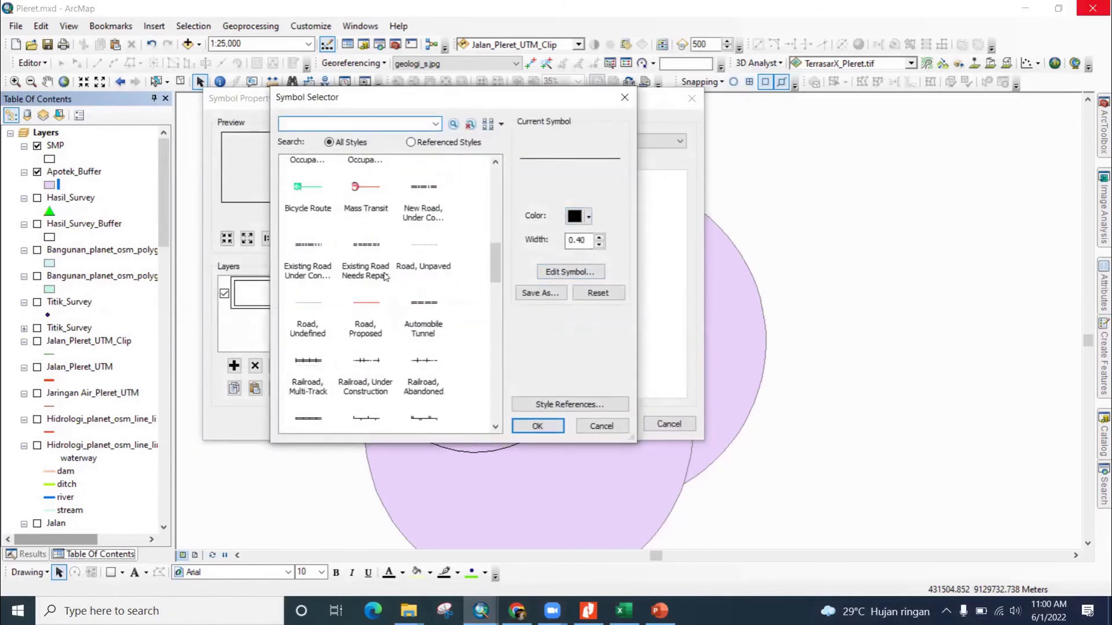
scroll(388, 274, "down", 5)
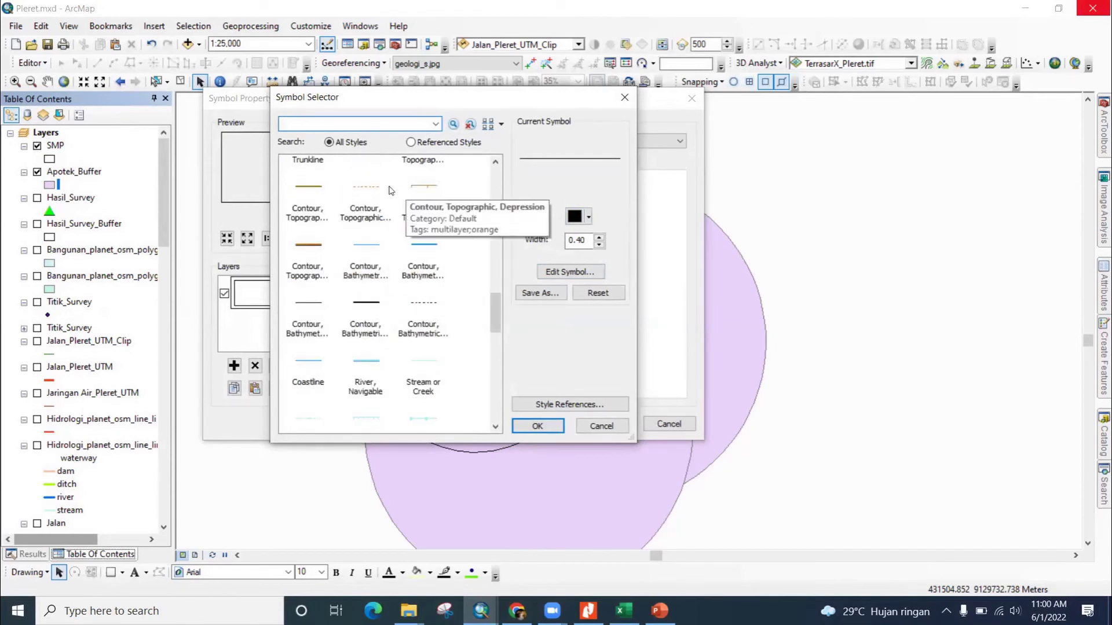
left_click(363, 193)
left_click(599, 244)
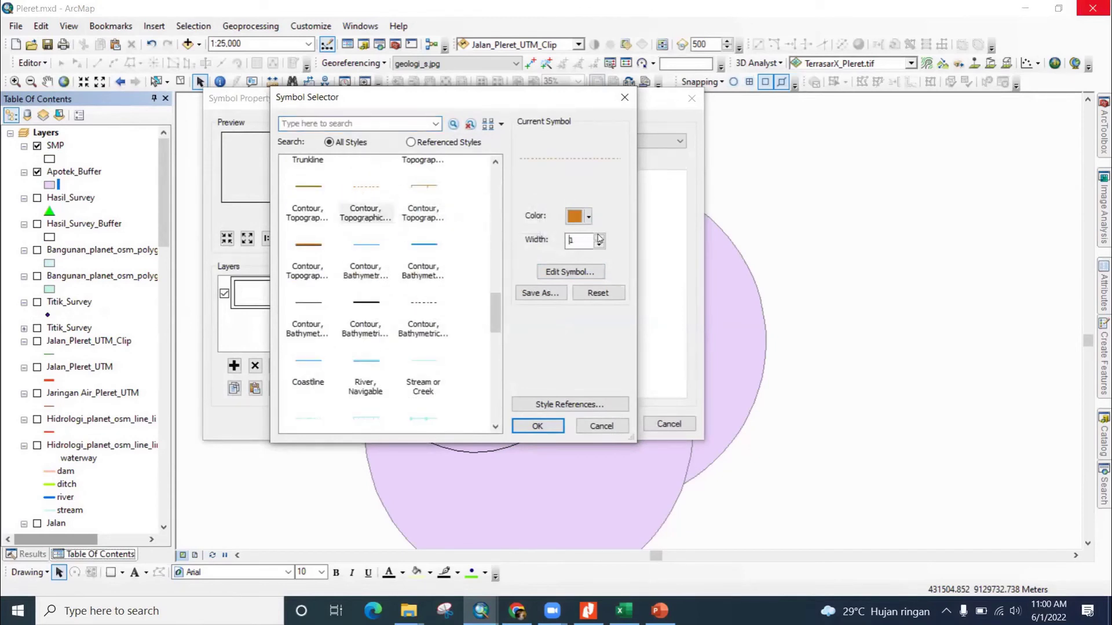
left_click(599, 238)
left_click(537, 426)
left_click(618, 428)
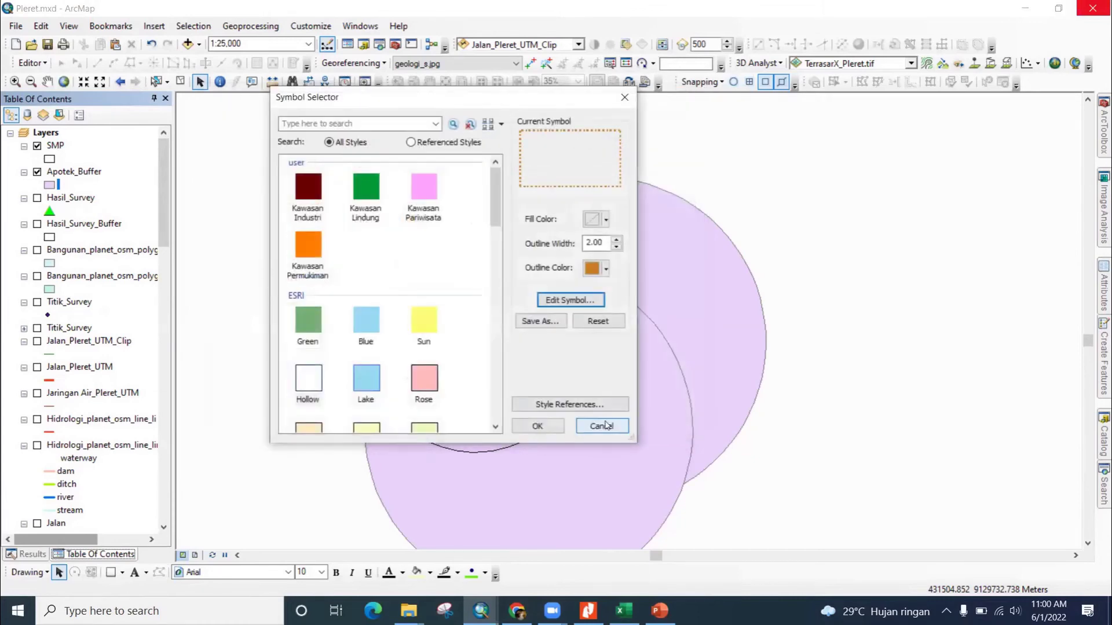
left_click(552, 422)
Step: Compare the Apotek_Buffer circles with areas A to D, showing the Hasil_Survey points briefly and hiding them again
left_click_drag(675, 318, 675, 254)
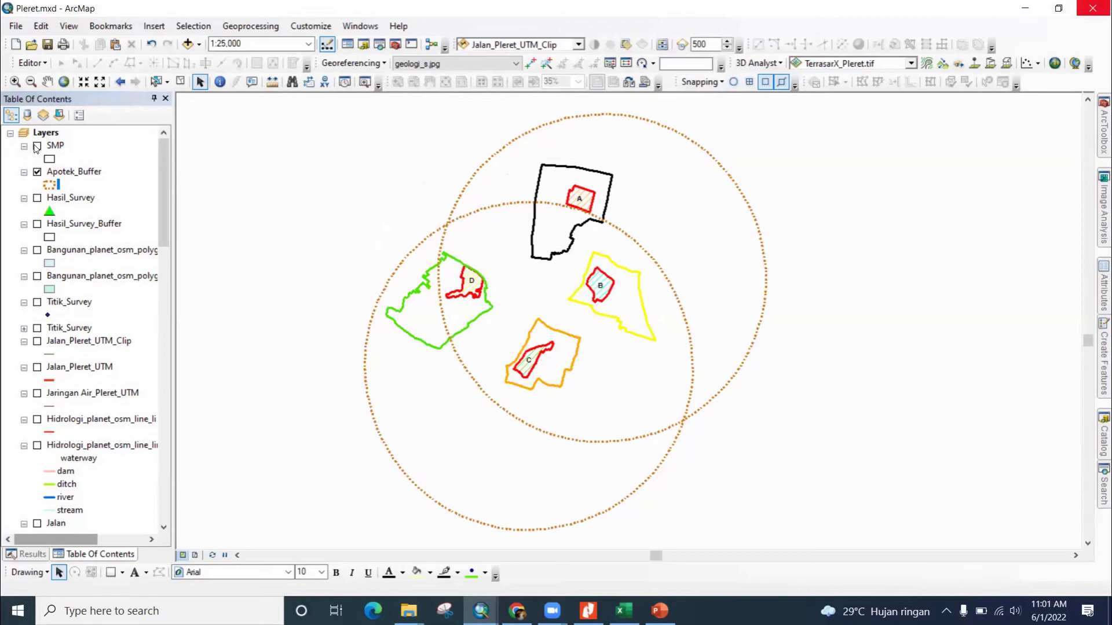
left_click(37, 199)
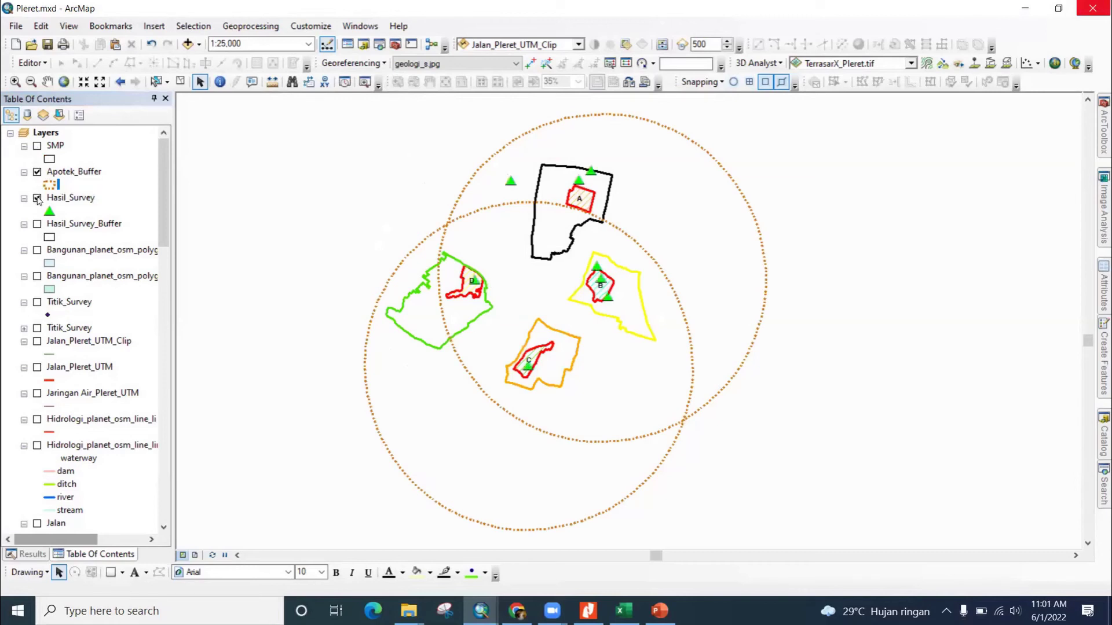
left_click(37, 199)
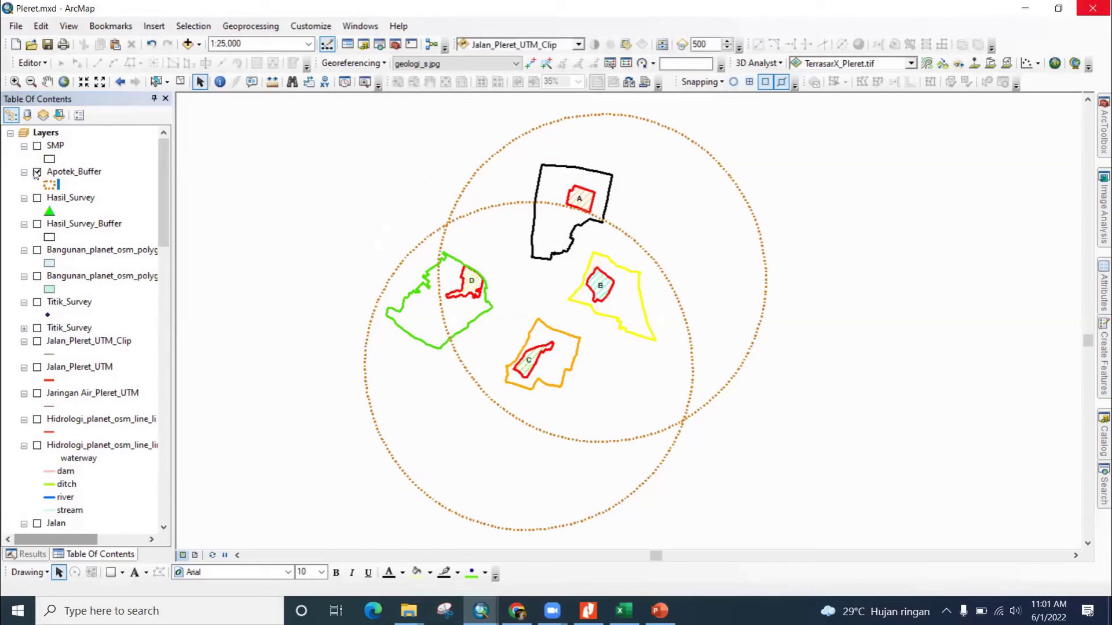
Step: Hide Apotek_Buffer, display the SMP buffers to examine their coverage of areas A to D, and turn SMP off
left_click(37, 173)
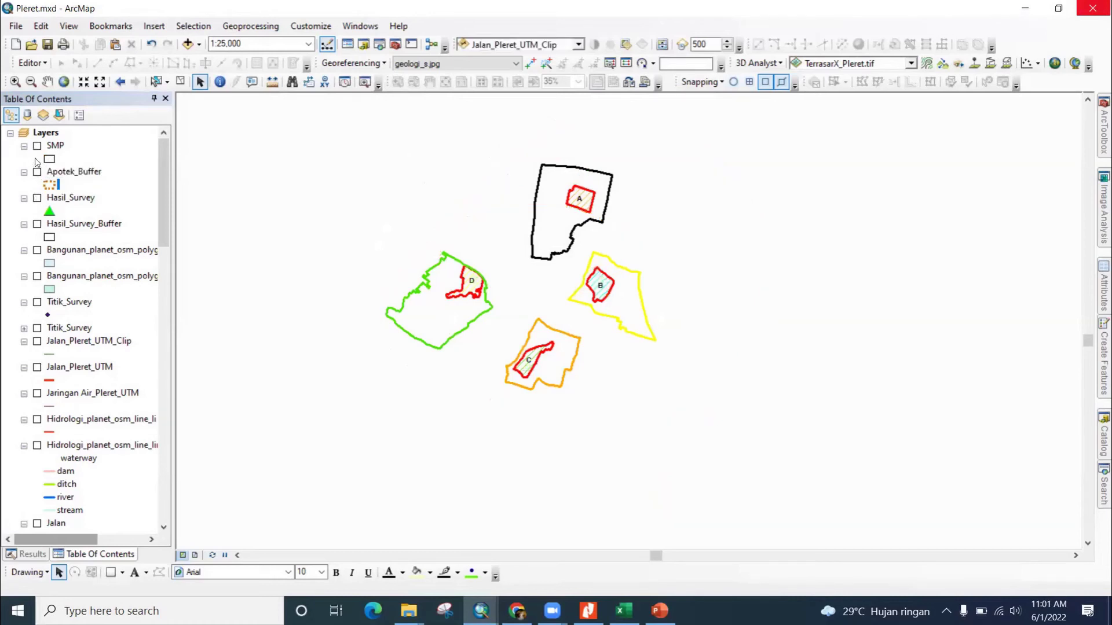
left_click(37, 146)
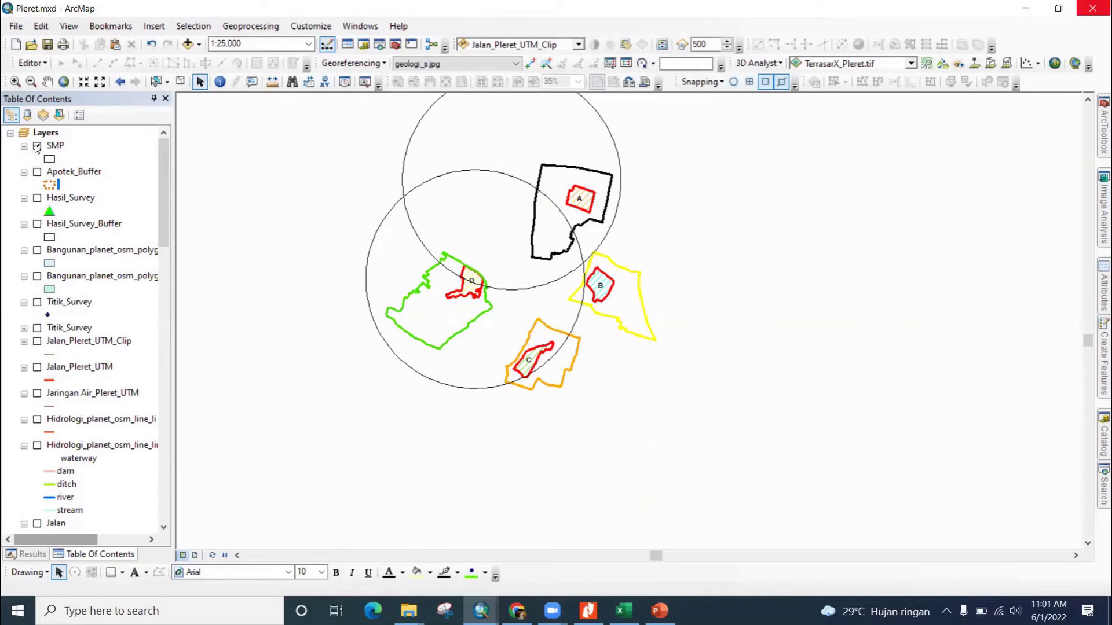
scroll(619, 220, "up", 2)
scroll(619, 220, "up", 1)
left_click_drag(504, 278, 623, 269)
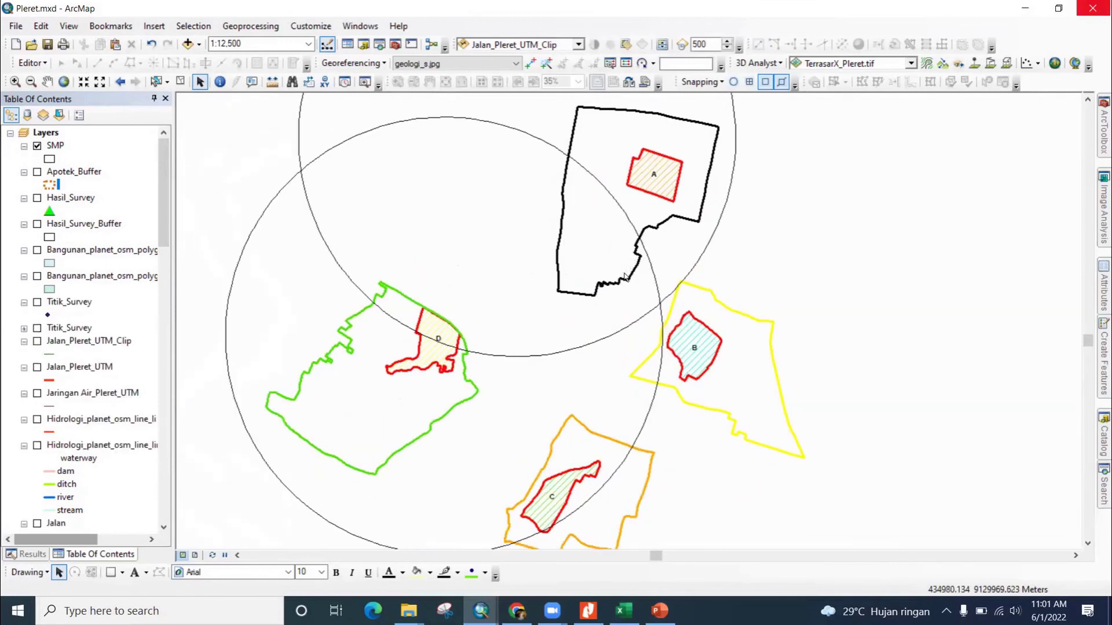
scroll(624, 274, "down", 1)
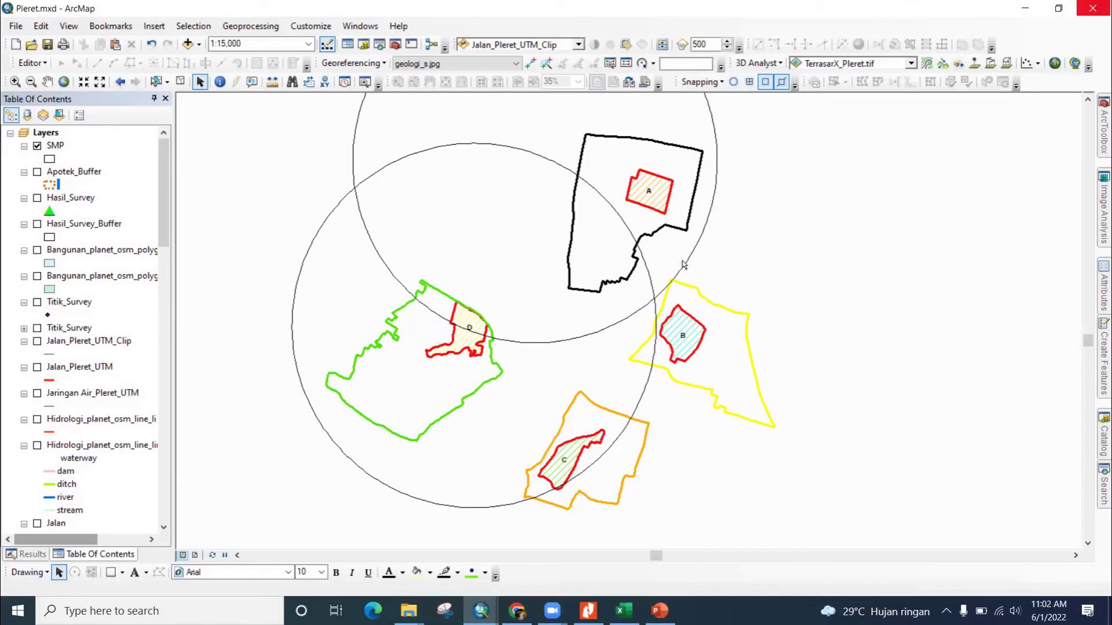
left_click(37, 146)
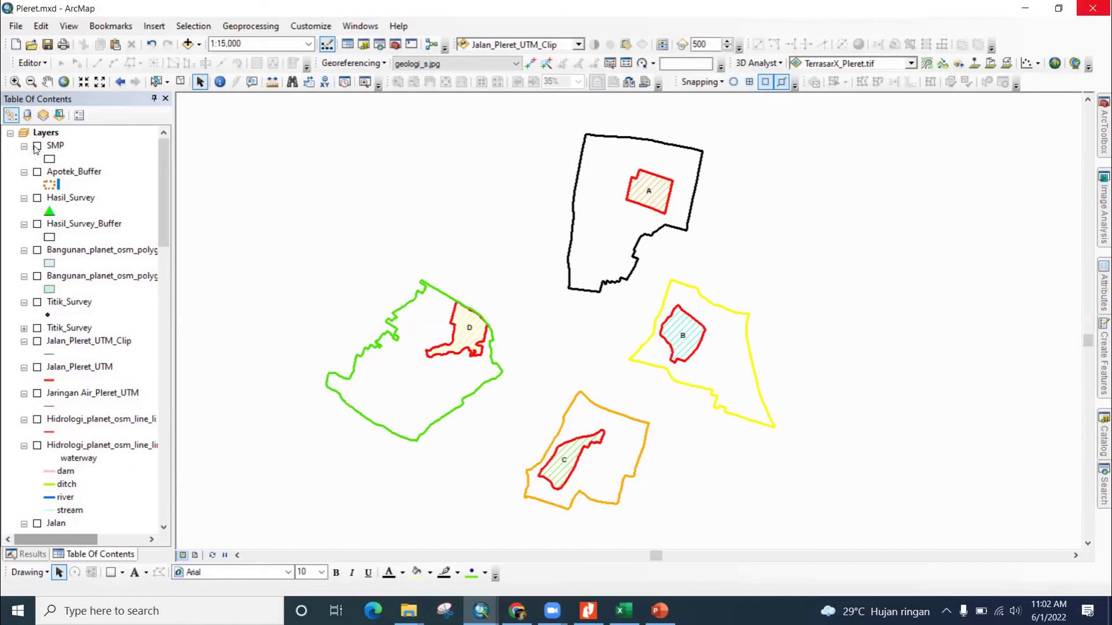
Step: Review the Field distance option of the Buffer (Analysis) tool and close the tool without running it
left_click(1103, 486)
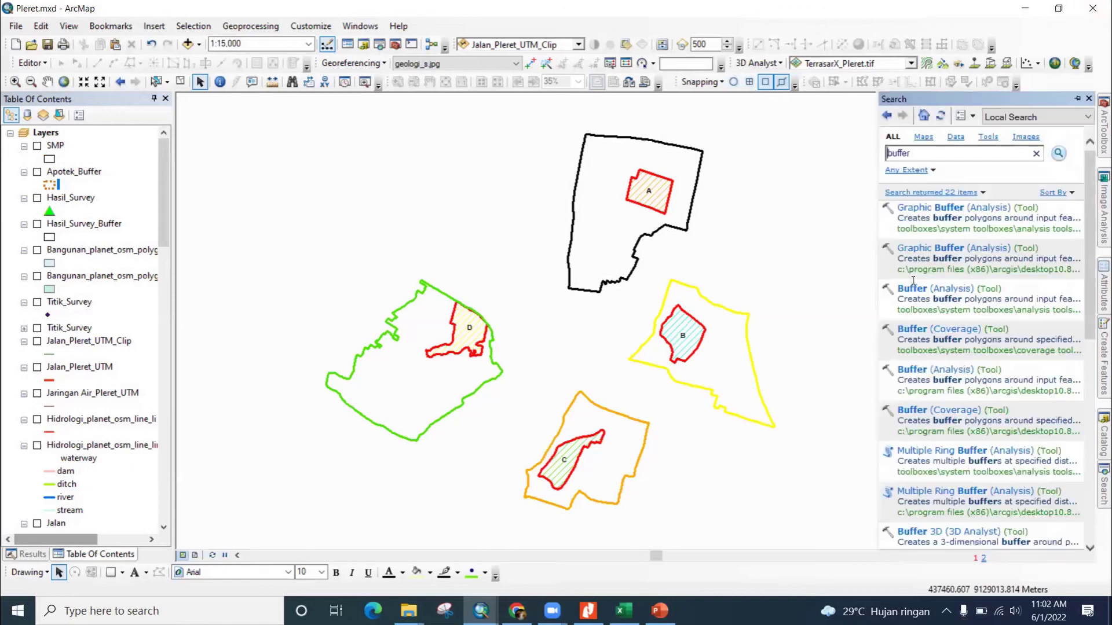
left_click(941, 289)
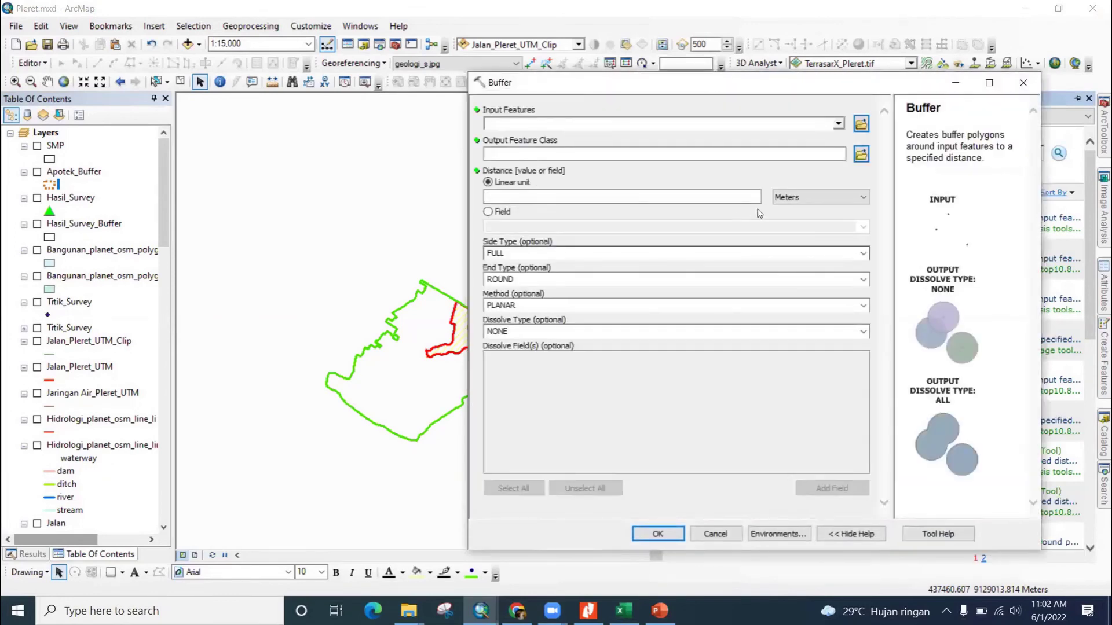
left_click(502, 211)
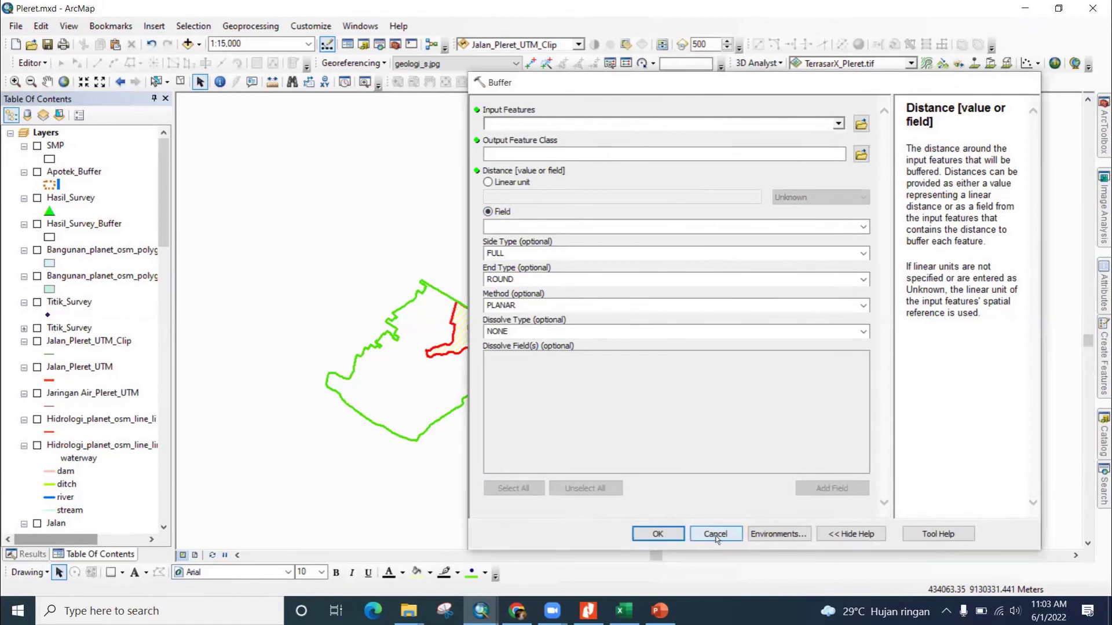
left_click(716, 534)
Step: Turn on the Apotek_Buffer and Hasil_Survey layers to display the survey points within the buffer circles
left_click(37, 173)
left_click(37, 173)
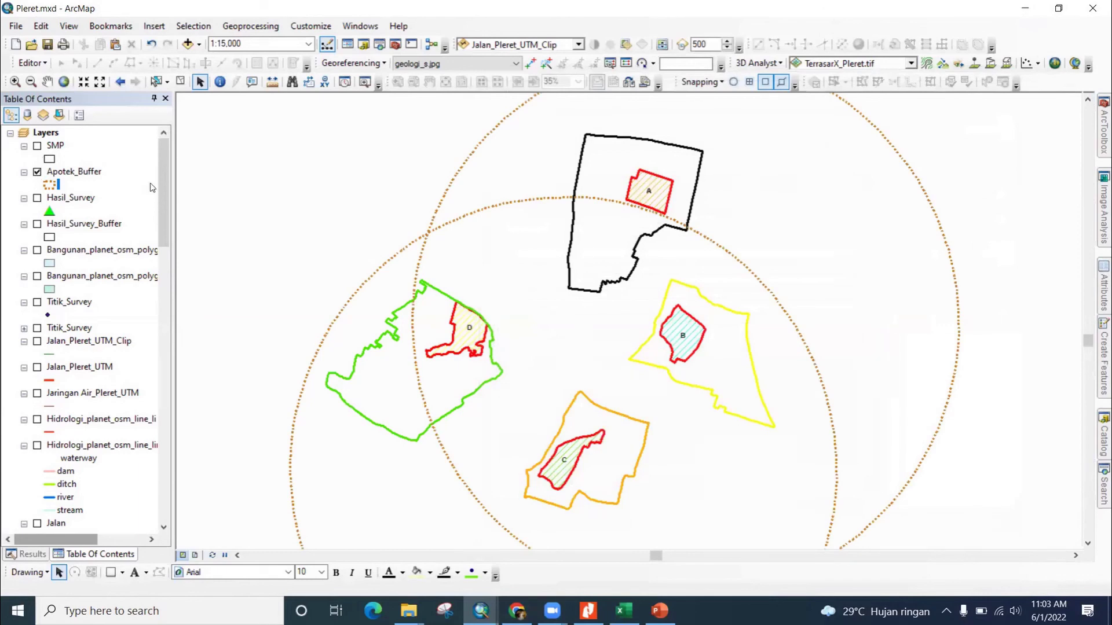
left_click_drag(706, 337, 610, 429)
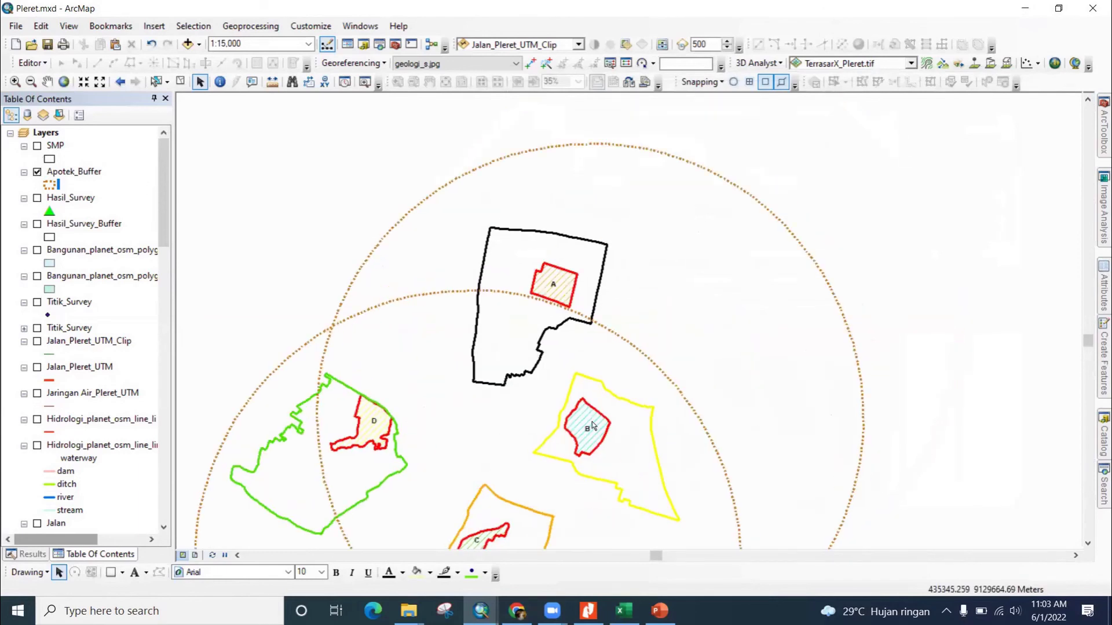
left_click_drag(632, 355, 674, 291)
left_click(37, 198)
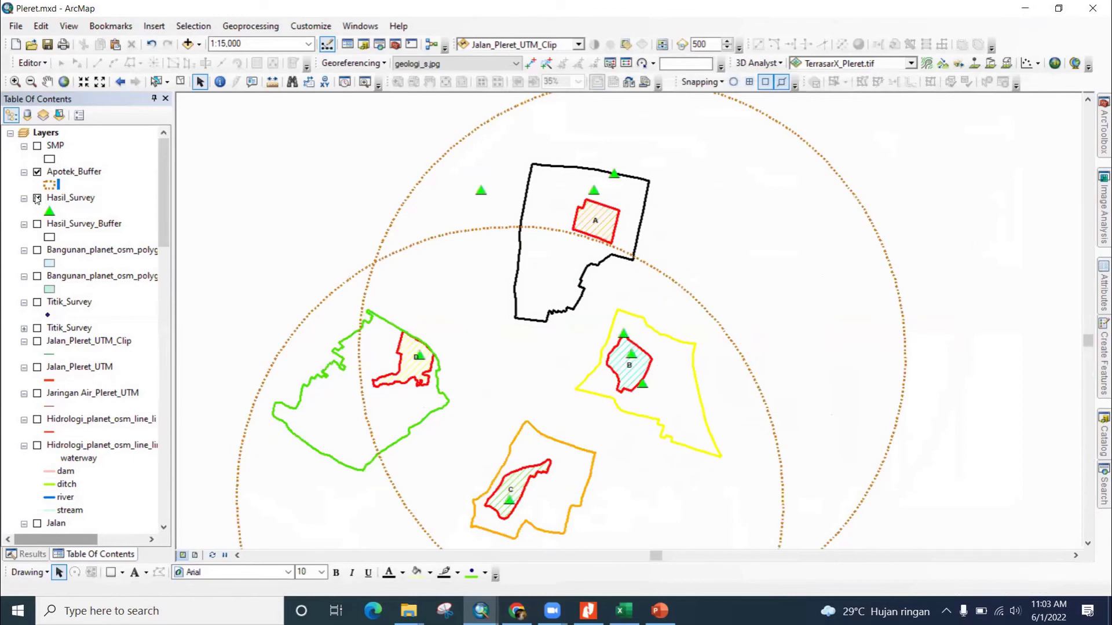
Step: Measure the distance from the northernmost survey point at area B to the edge of its Apotek_Buffer circle
left_click(272, 82)
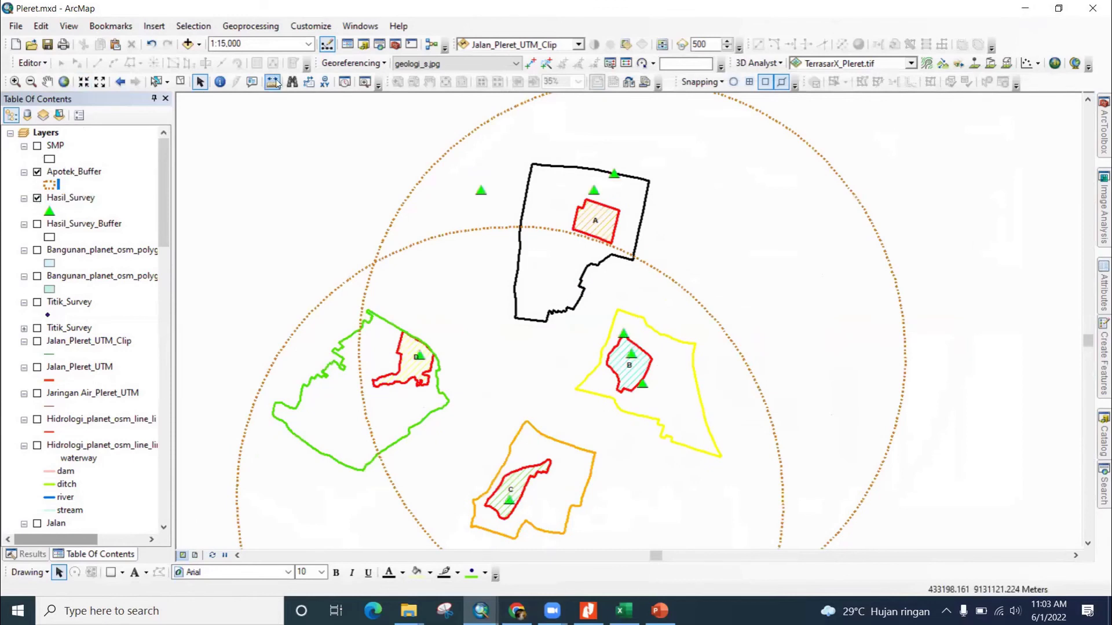
left_click(633, 330)
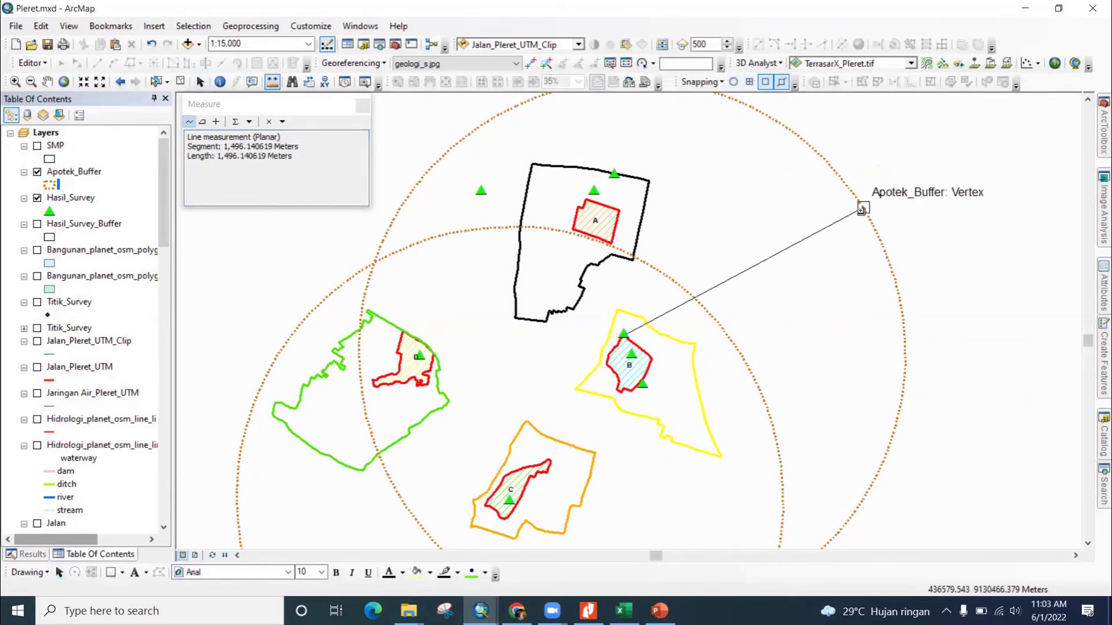
double_click(870, 224)
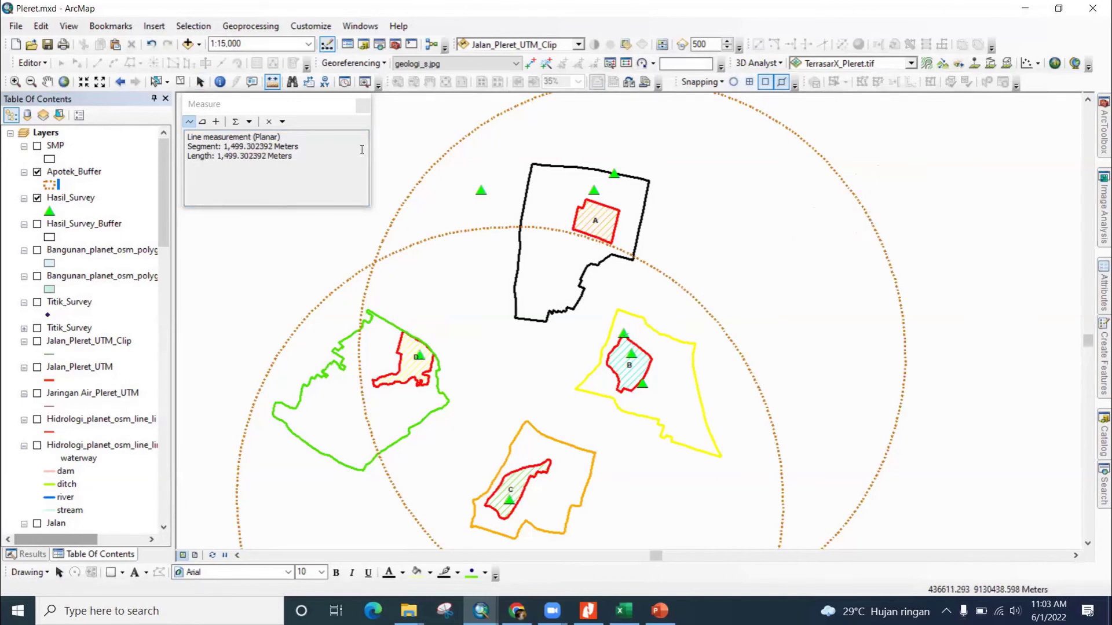
left_click(361, 107)
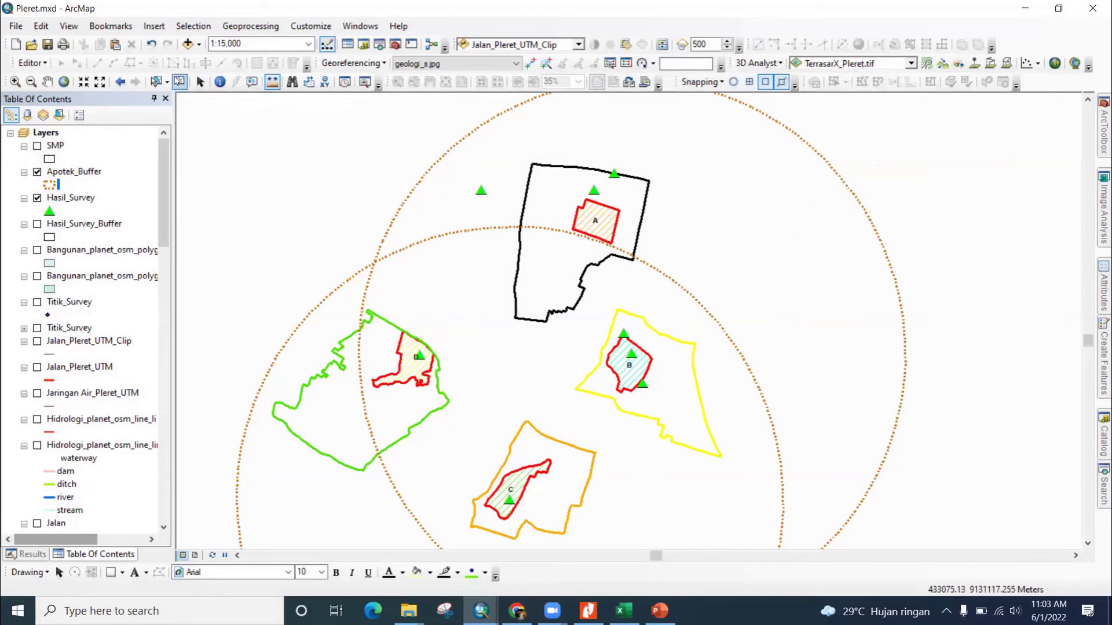